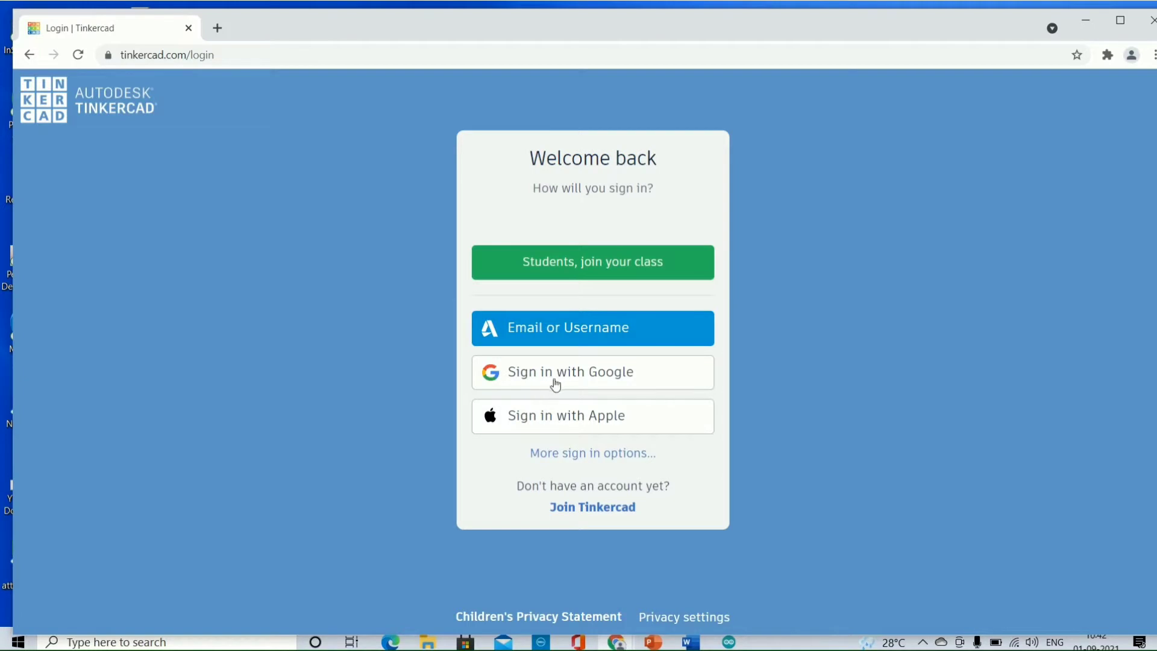
Sign in to Tinkercad with the saved Google account, entering the account password, and maximize the browser window.
click(555, 378)
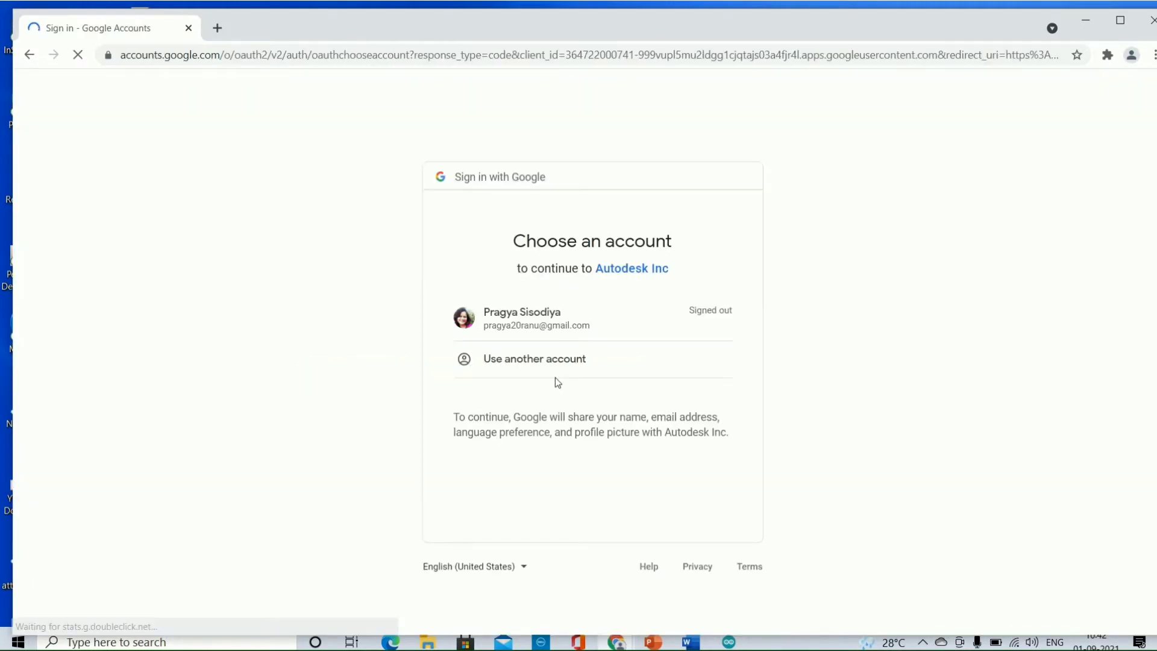
click(545, 325)
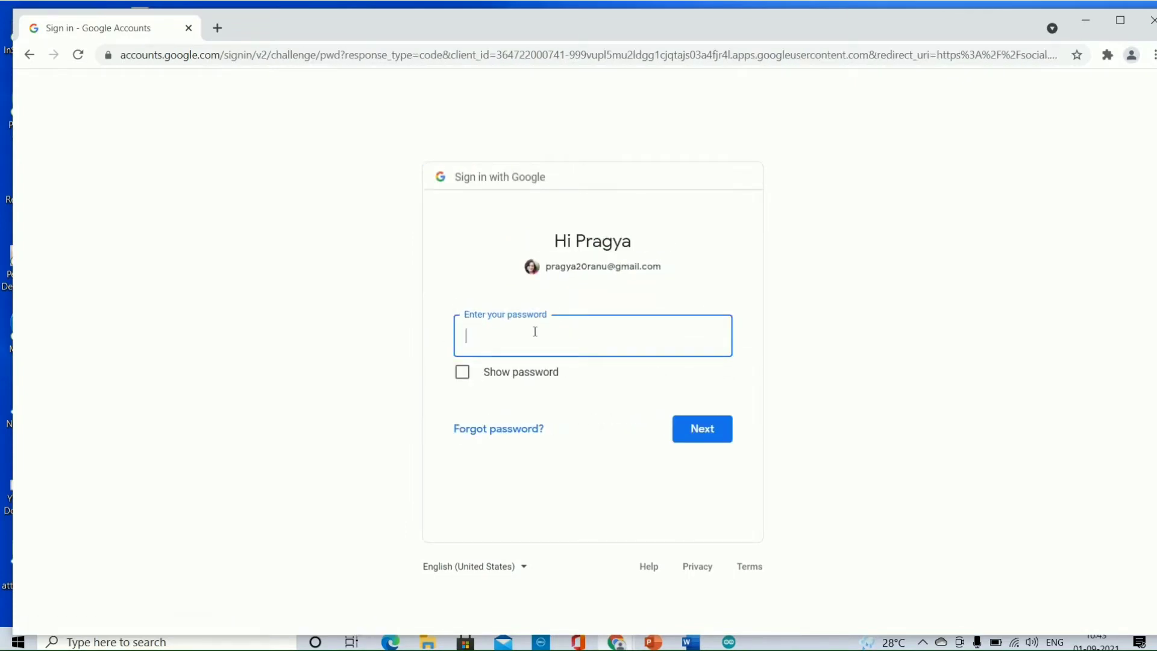
text(p•••••••••)
click(680, 431)
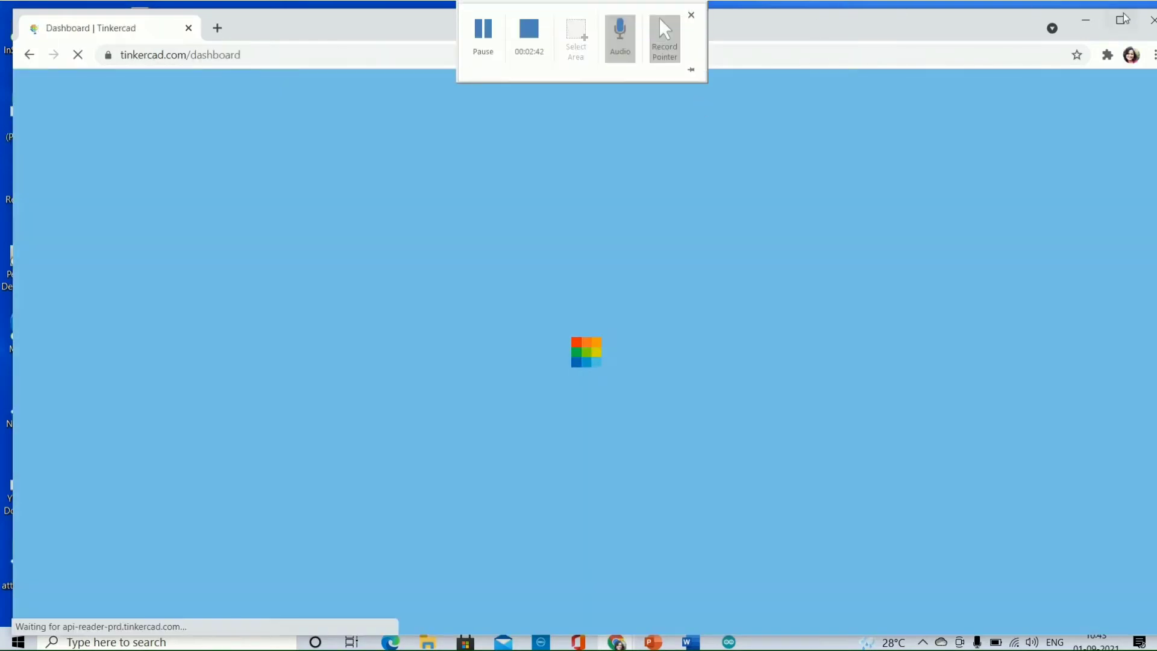
click(1121, 20)
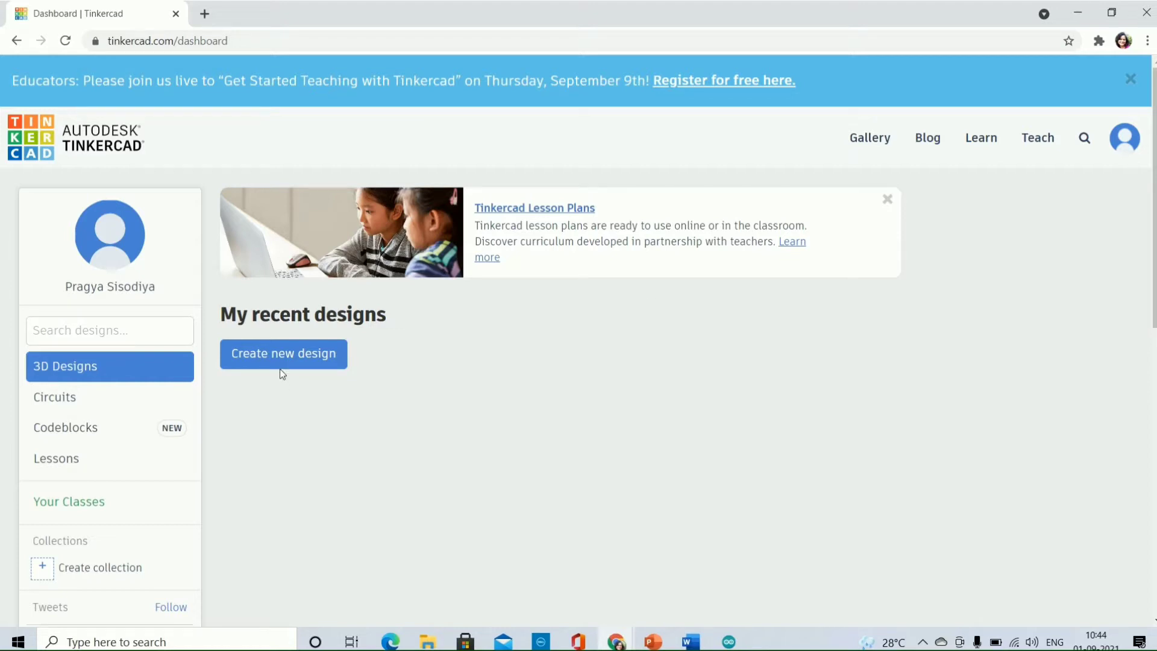
Create a new circuit design and place an Arduino Uno R3 in the empty workspace.
click(81, 402)
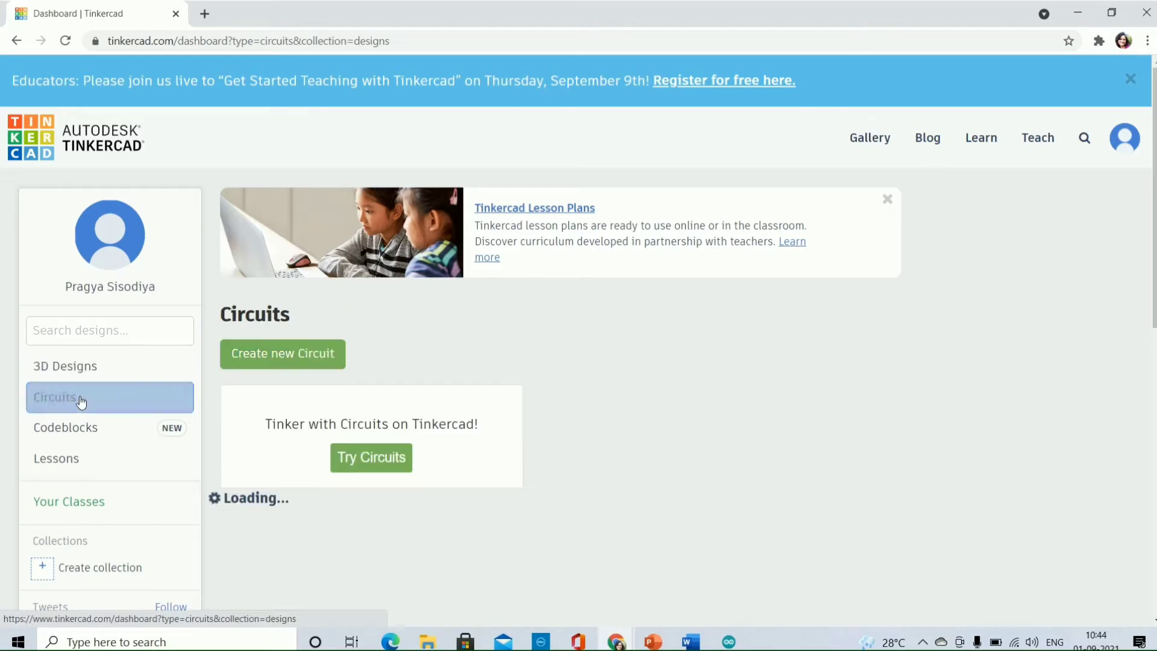
click(273, 353)
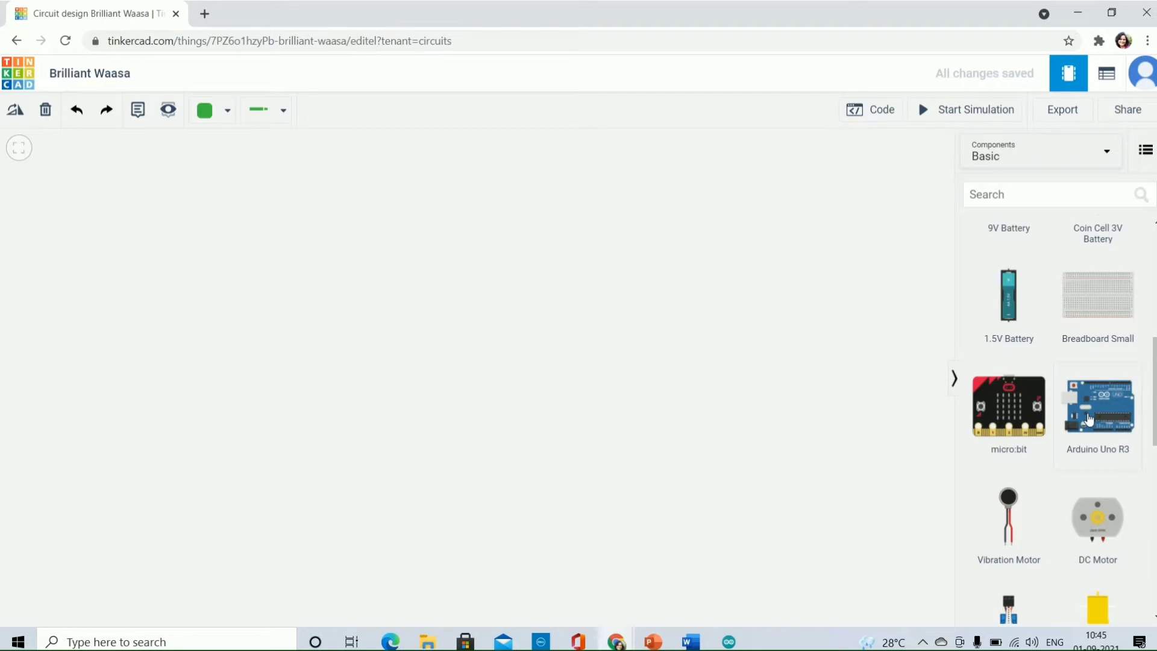
click(1090, 420)
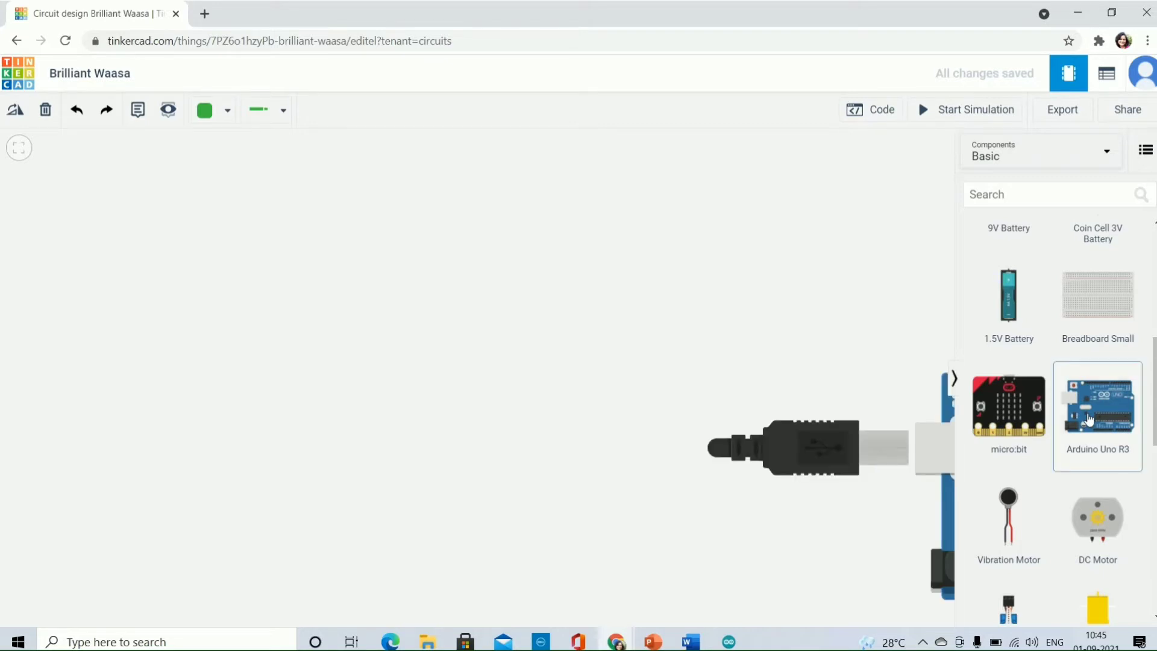
drag(1090, 420, 433, 434)
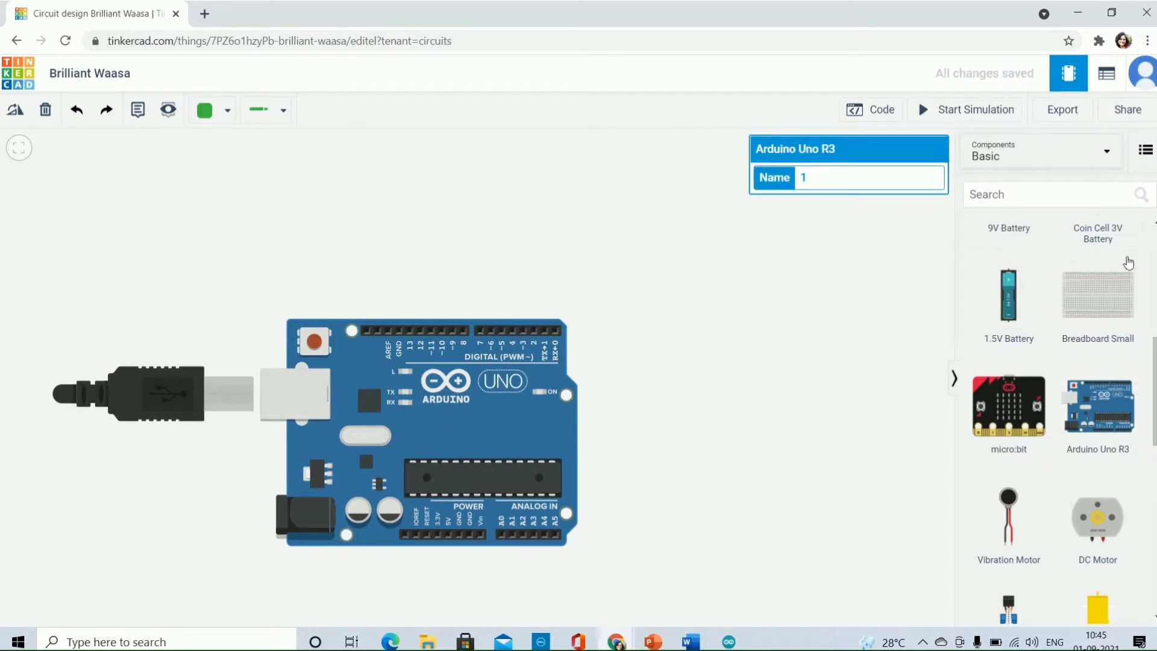
Search the components for "led" and place three red LEDs above and beside the Arduino board.
click(1003, 195)
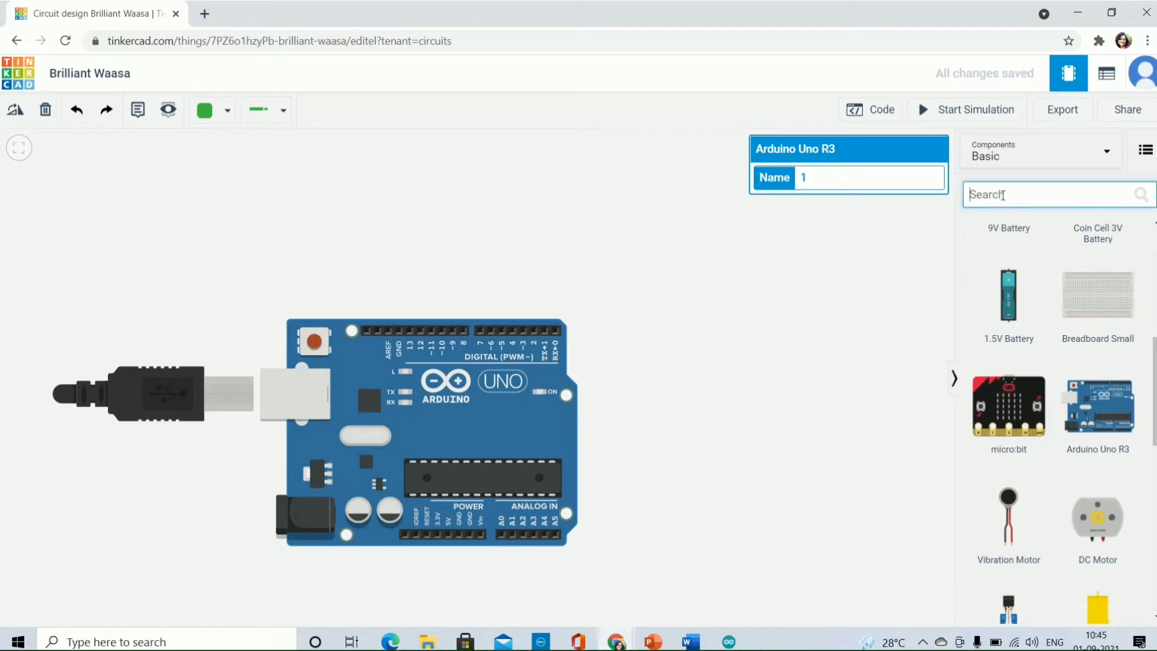
text(led)
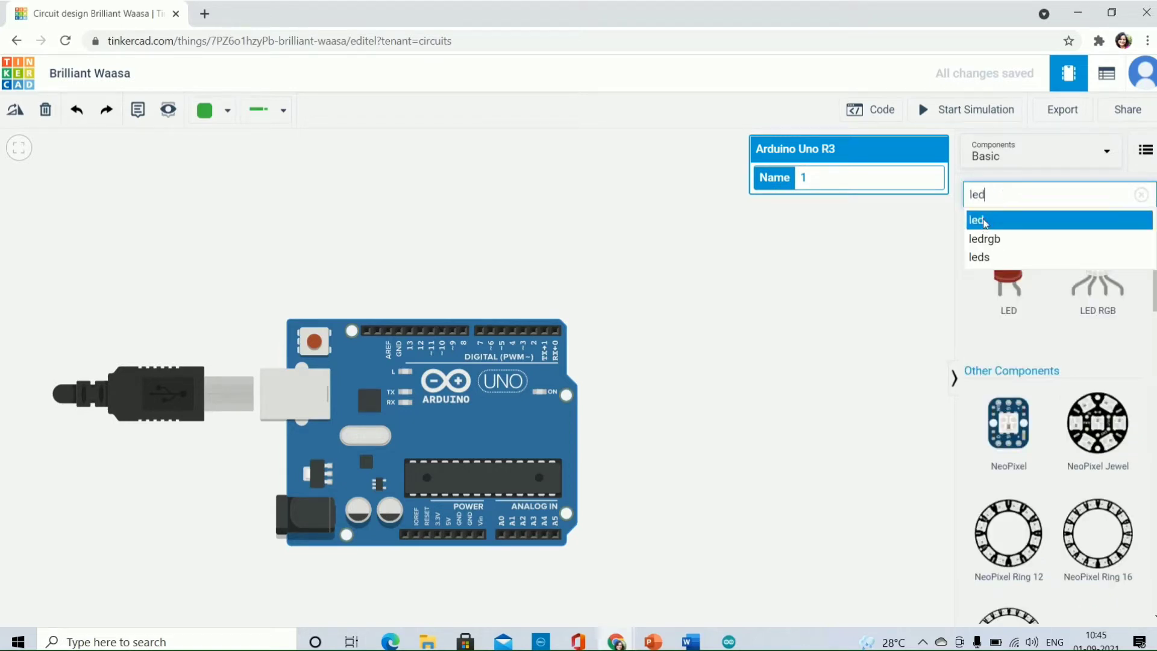
click(986, 221)
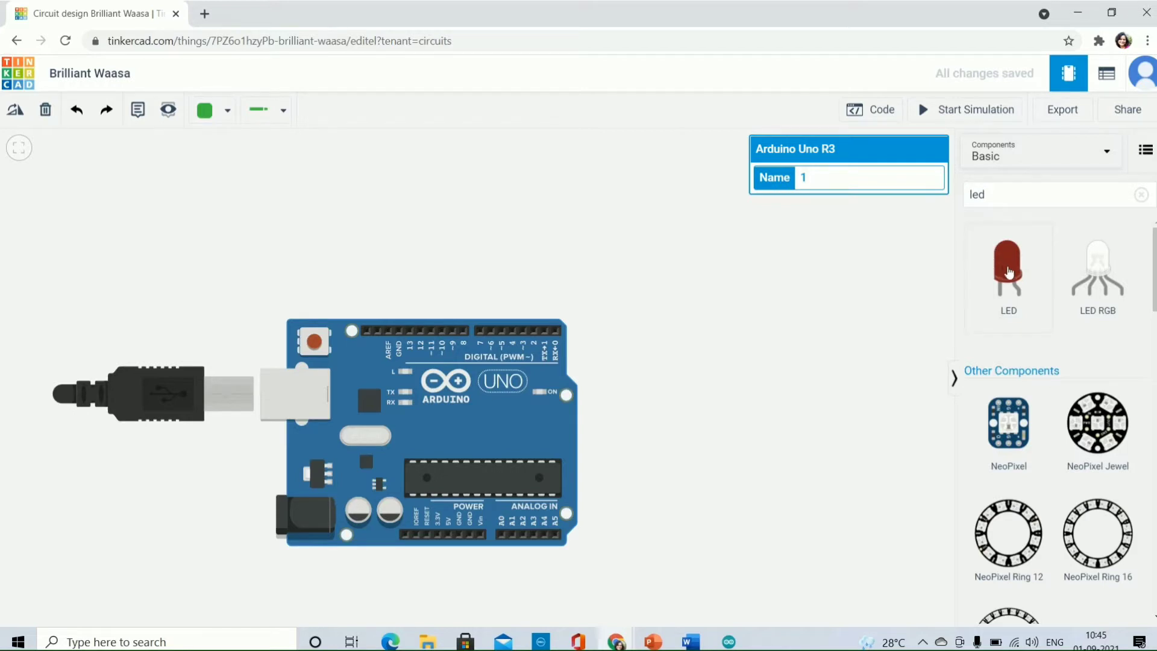
drag(1007, 279, 656, 185)
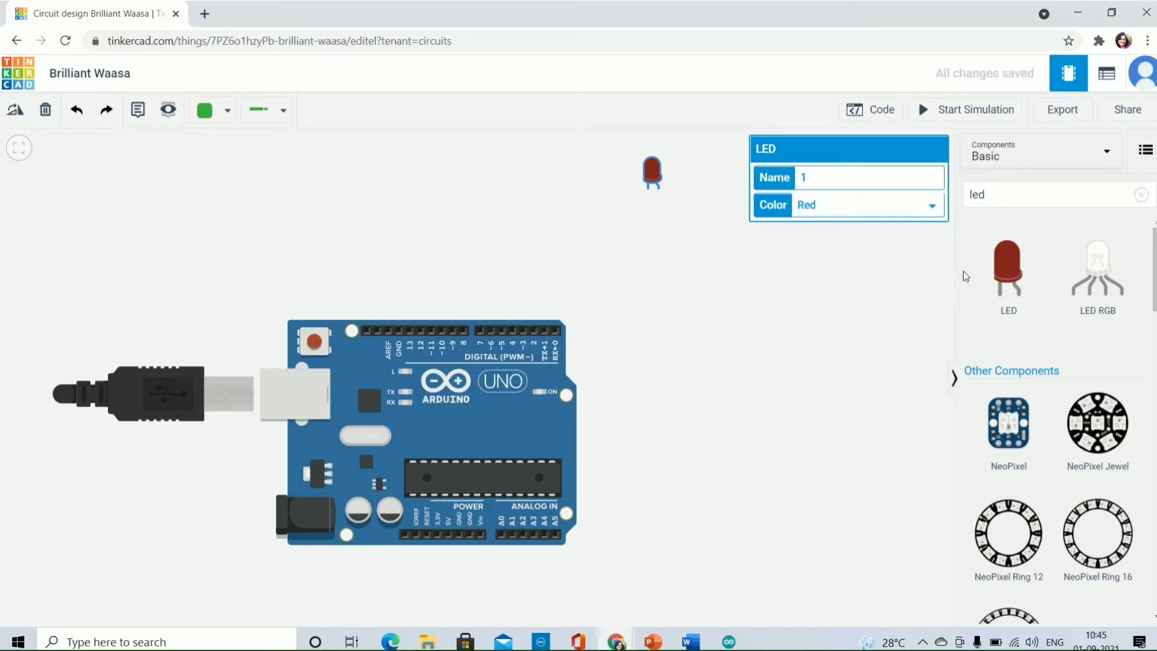
drag(1007, 279, 712, 253)
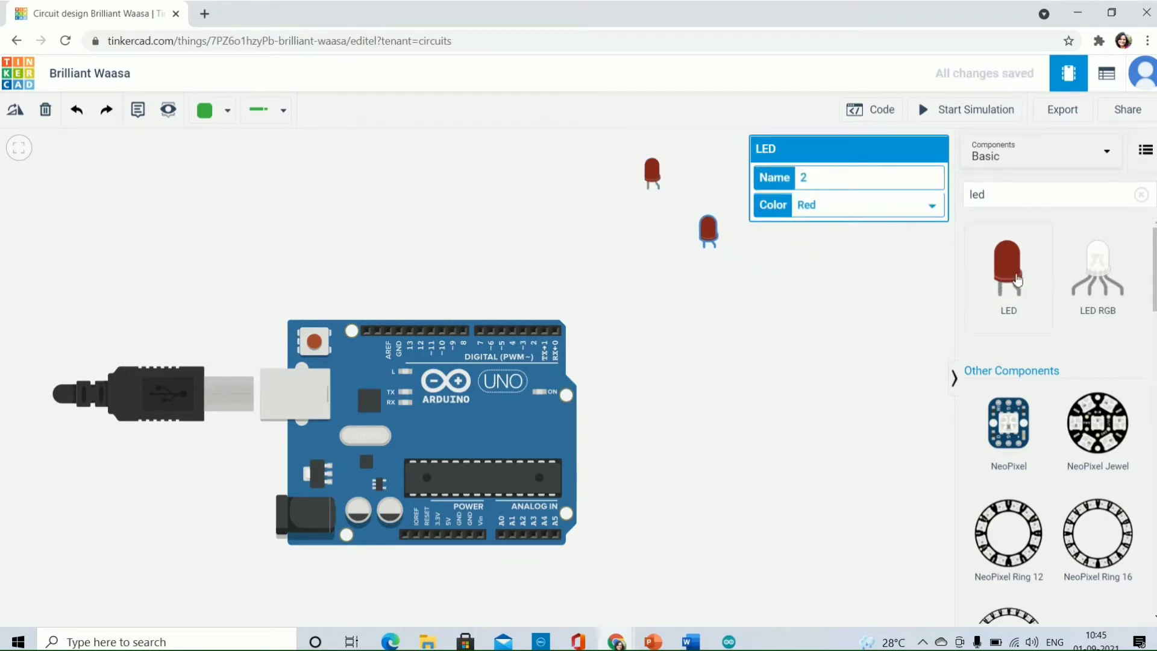
drag(1008, 279, 752, 298)
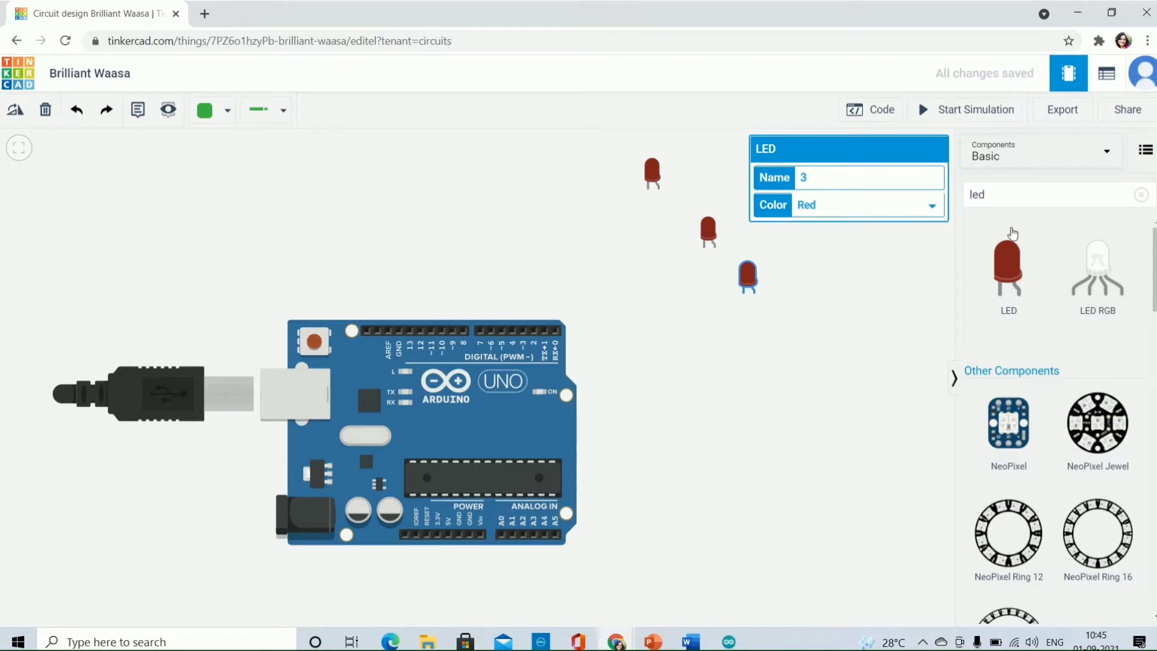
Search the components for "resistor" and place three resistors in the free space beside the Arduino board.
click(1002, 202)
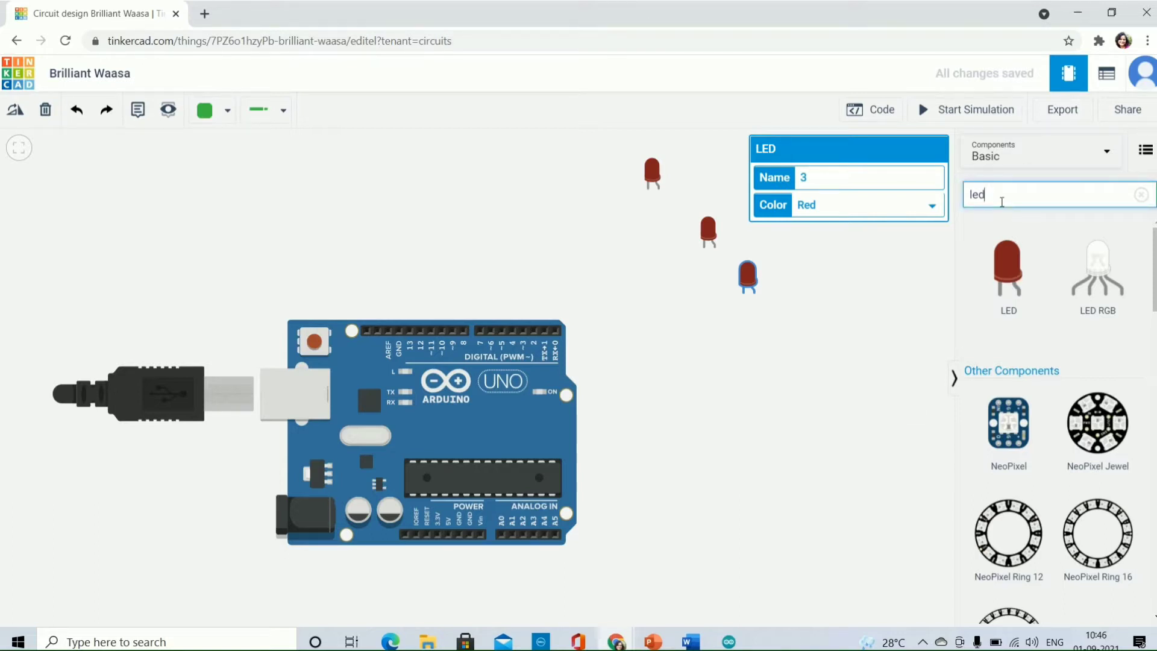
key(BackSpace)
key(BackSpace)
key(BackSpace)
text(re)
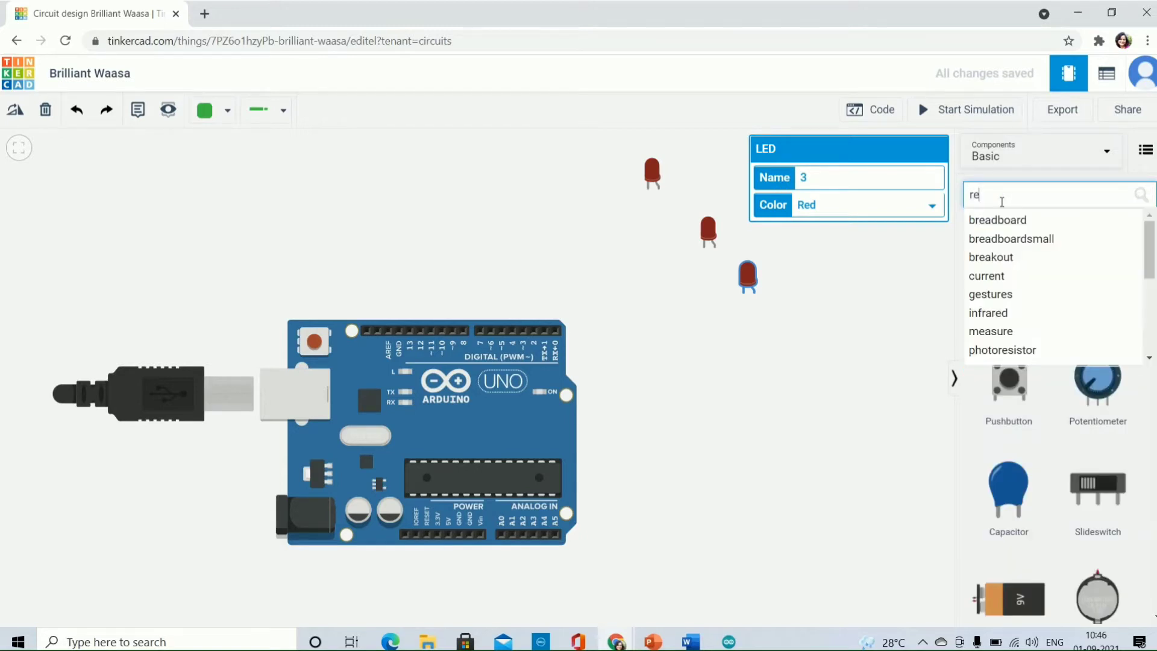
text(sistor)
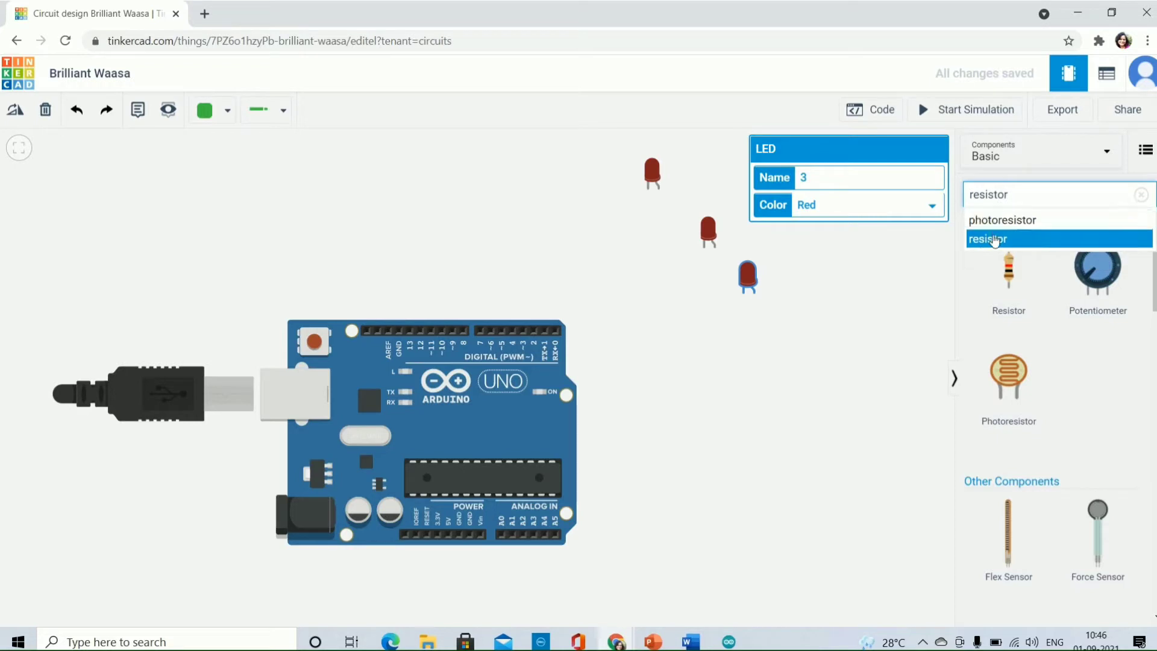
click(995, 240)
drag(1009, 268, 763, 410)
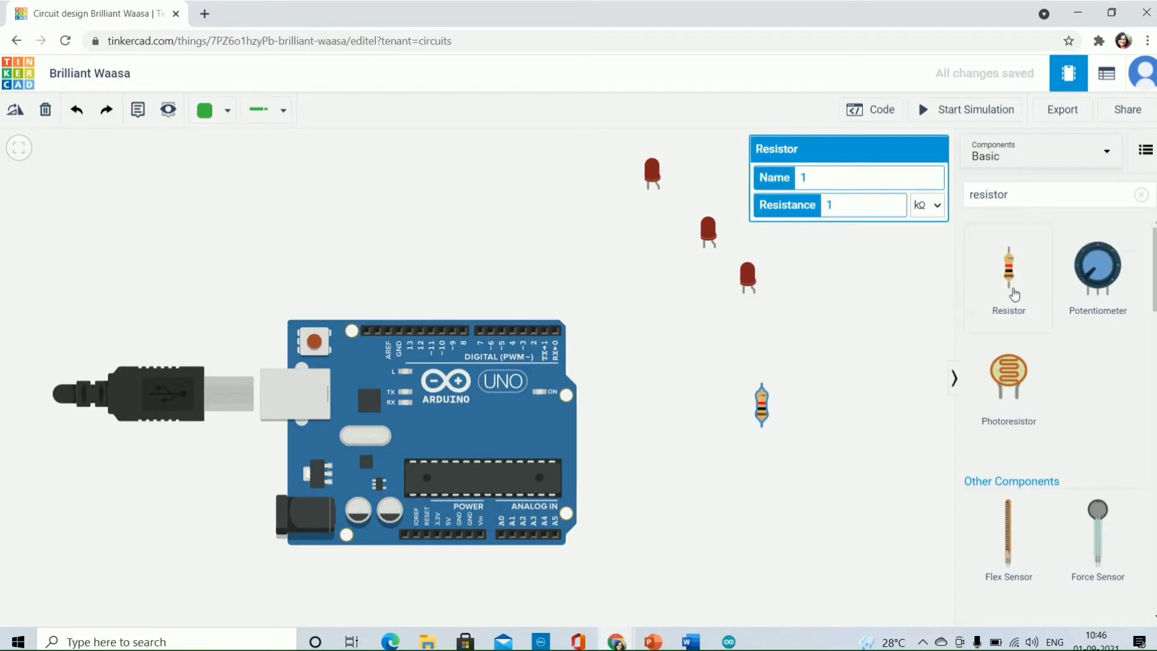
drag(1011, 290, 870, 357)
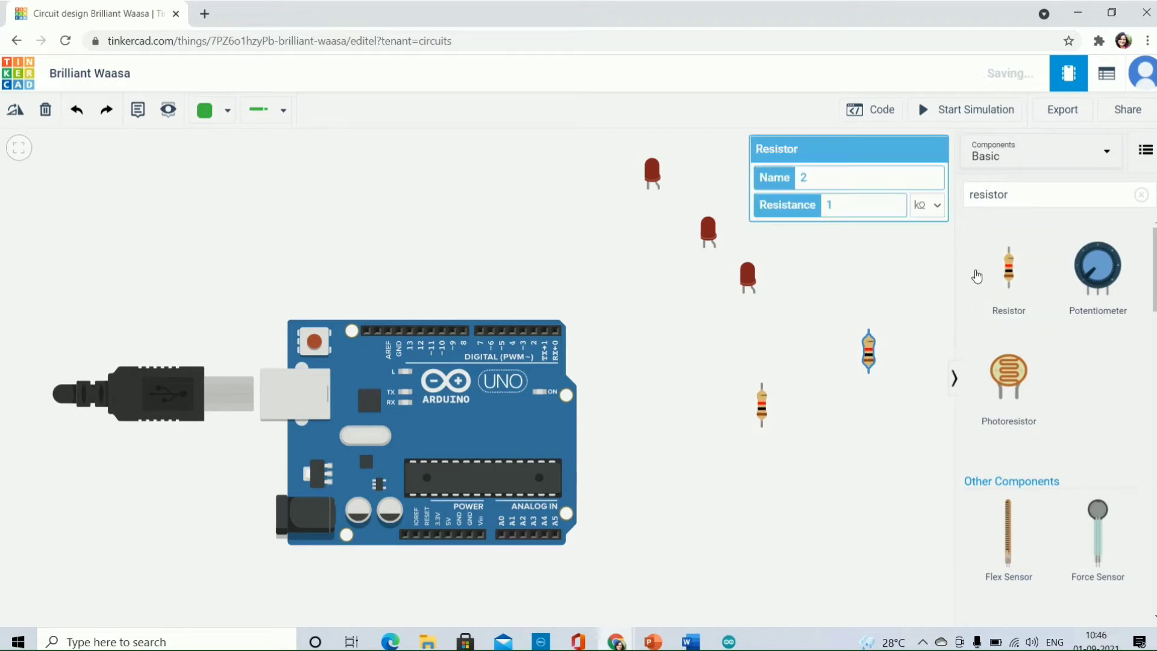
drag(1012, 283, 821, 345)
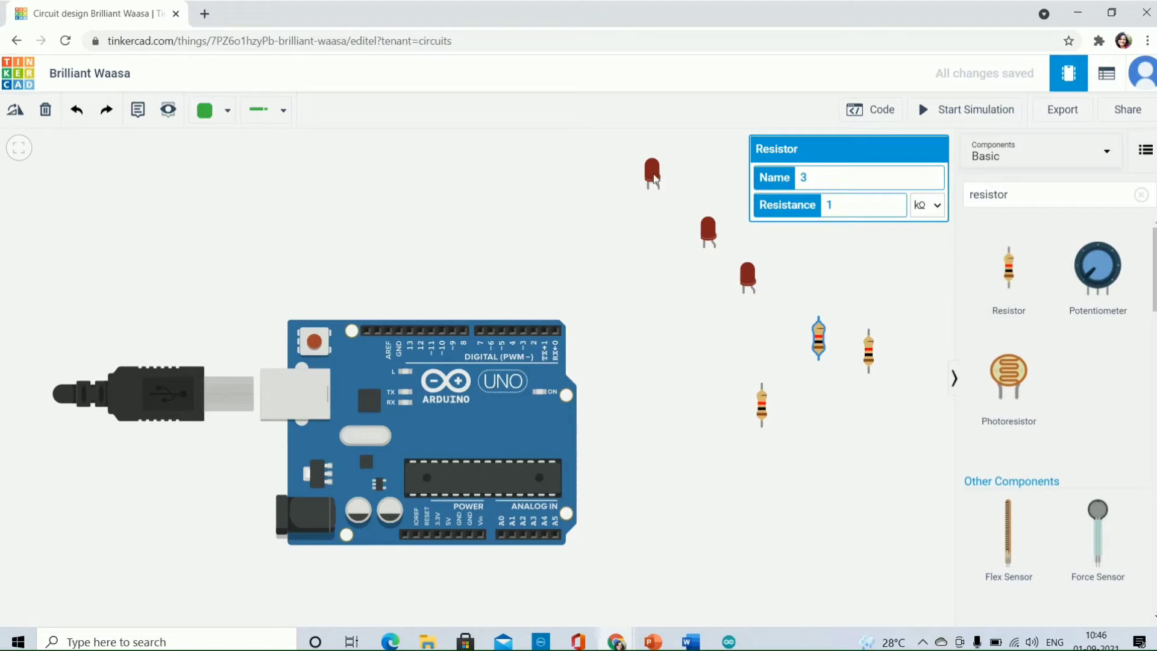
Try wiring one LED directly above the Arduino, connecting its anode to a resistor and its cathode to GND.
drag(654, 181, 404, 195)
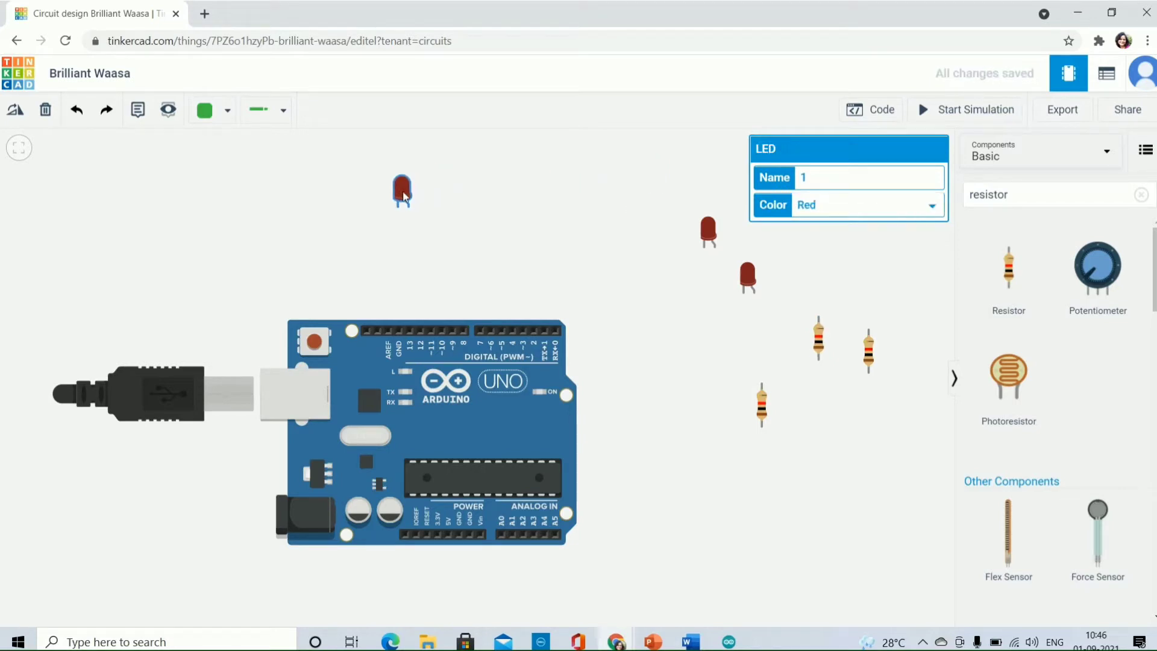
drag(761, 414, 414, 250)
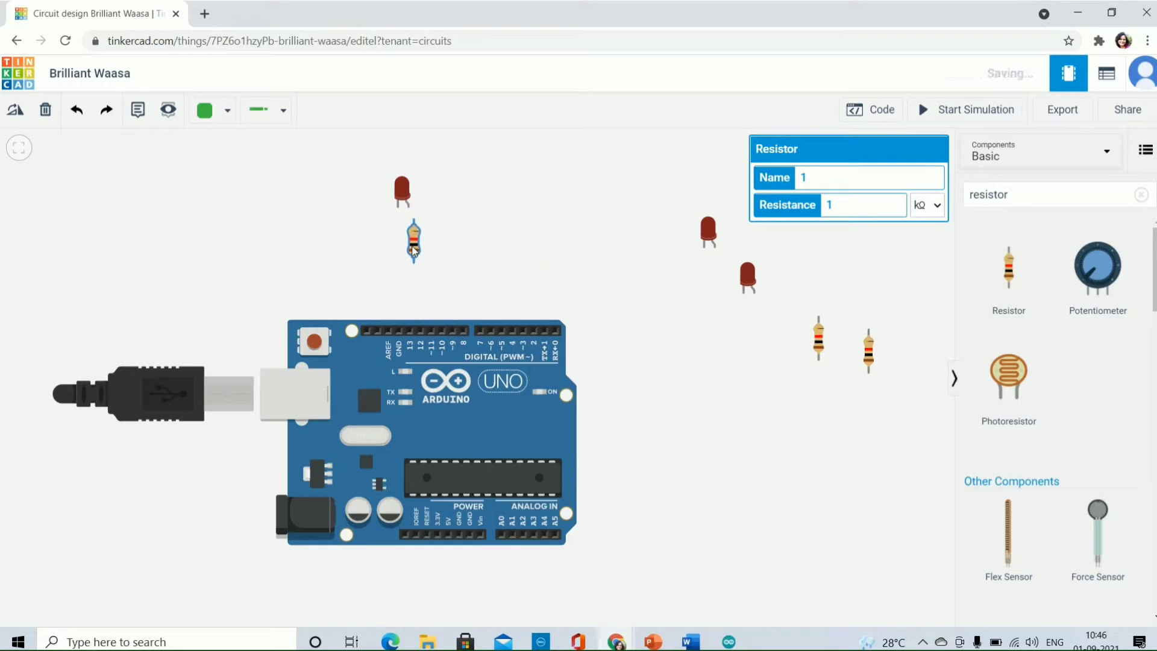
click(409, 210)
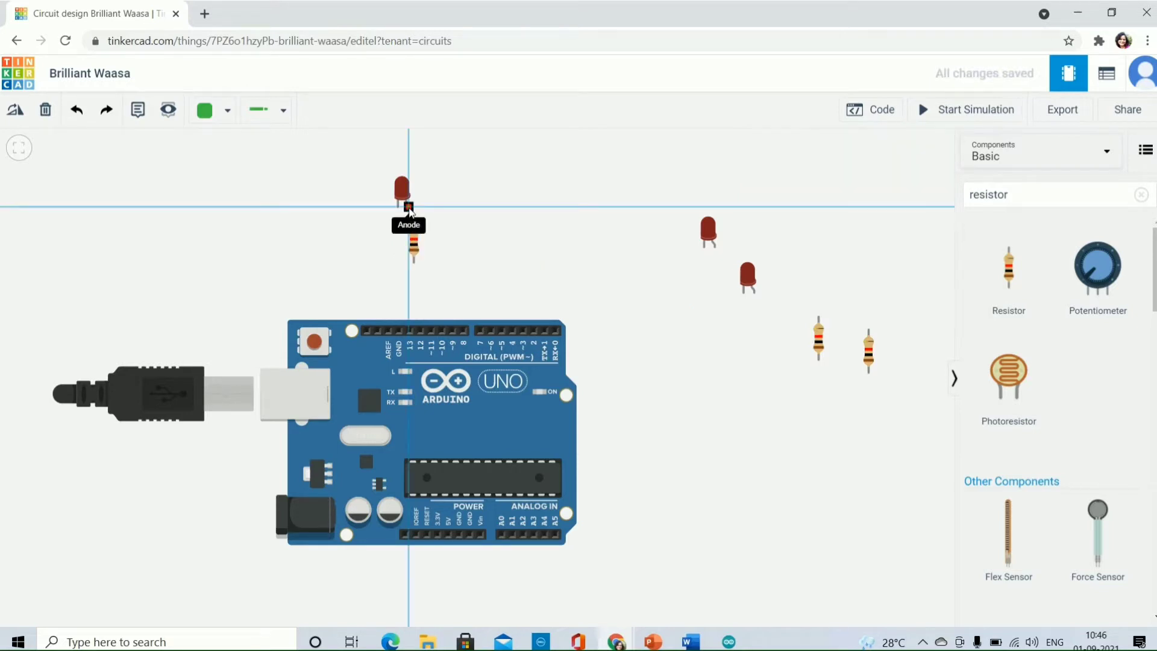
click(415, 223)
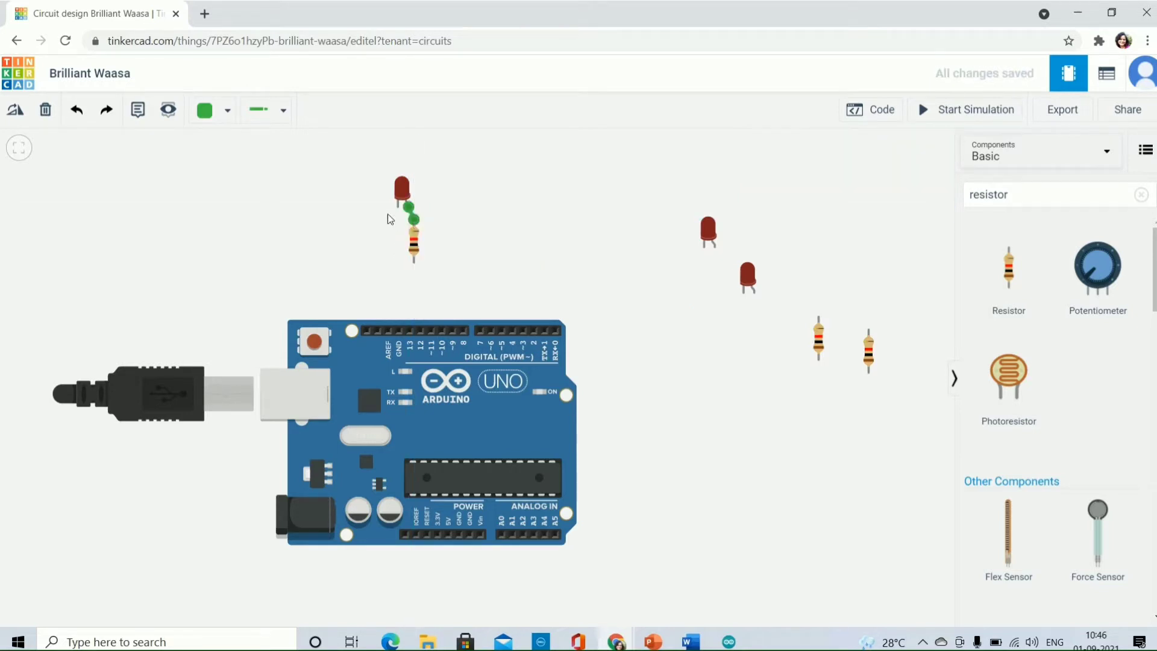
click(397, 208)
click(398, 330)
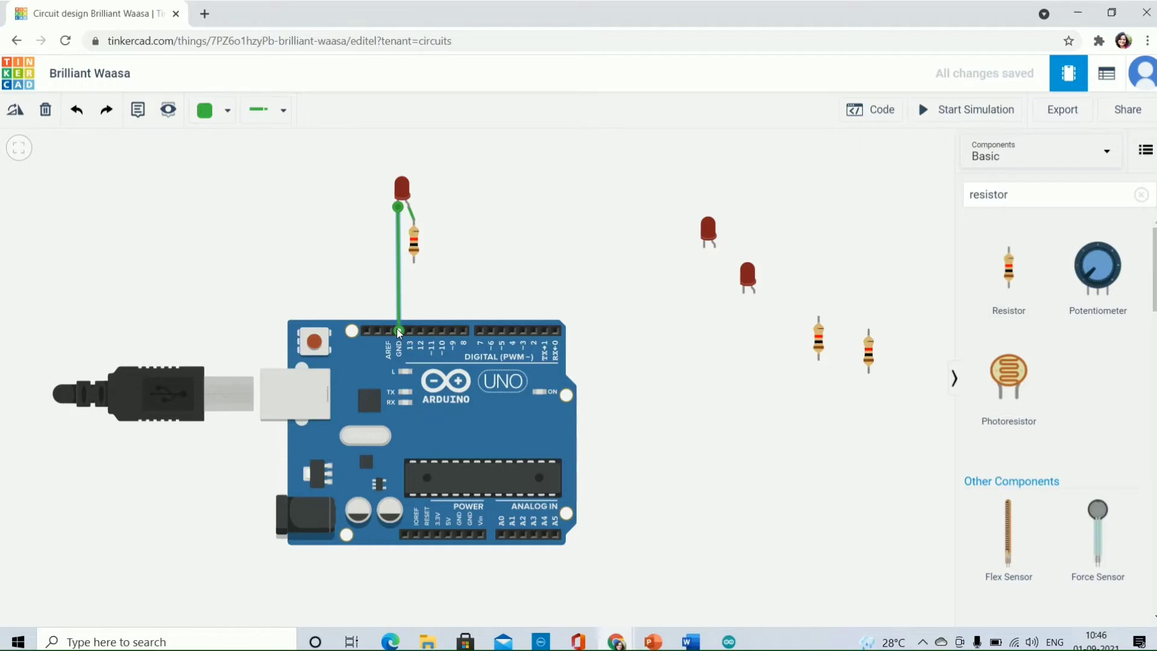
Undo the direct LED wiring and the resistor move, and return the LED to the other two LEDs.
click(77, 110)
click(77, 110)
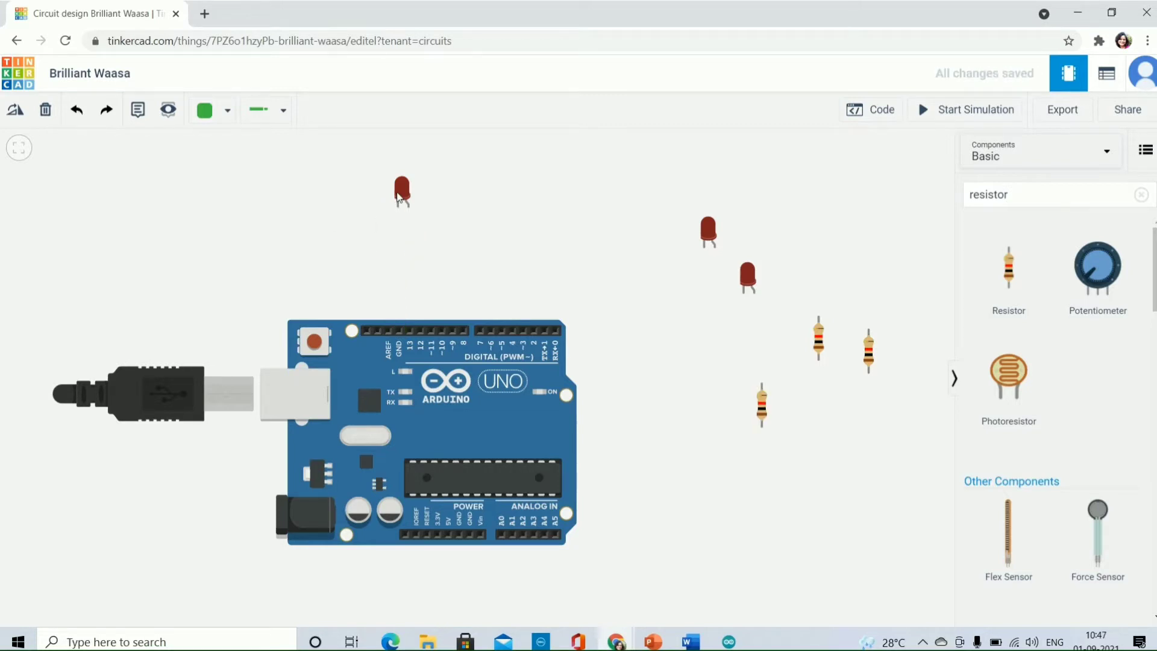
drag(399, 196, 669, 190)
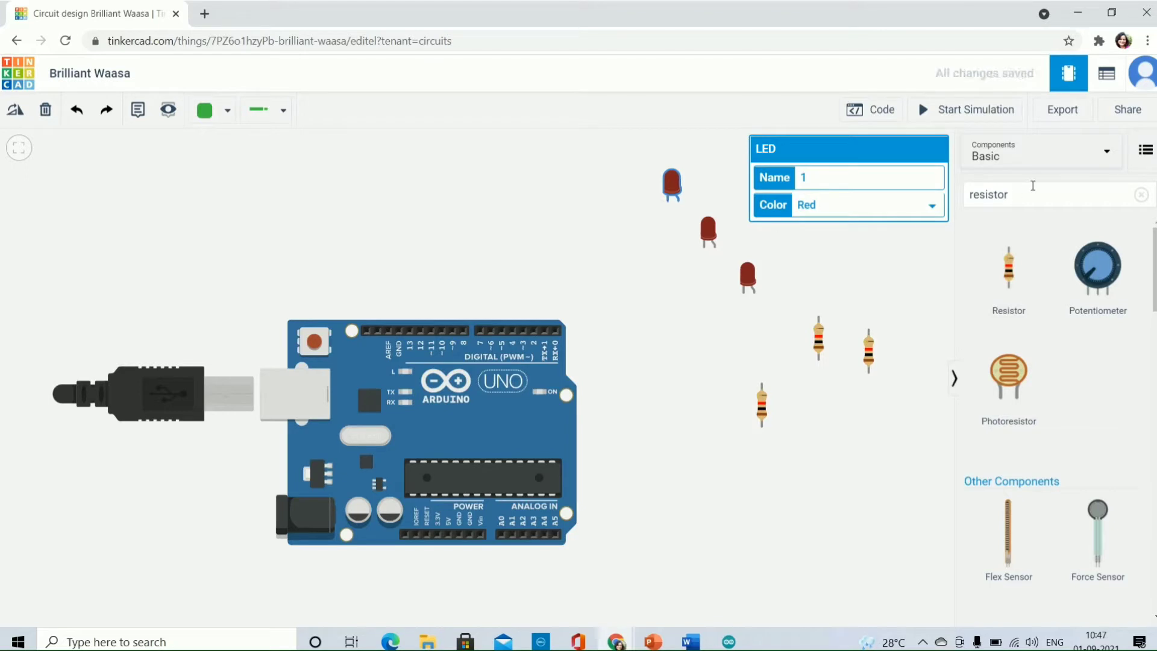
Search the components for "breadboard" and place a Breadboard Small above the Arduino board.
click(1026, 188)
key(BackSpace)
key(BackSpace)
key(BackSpace)
key(BackSpace)
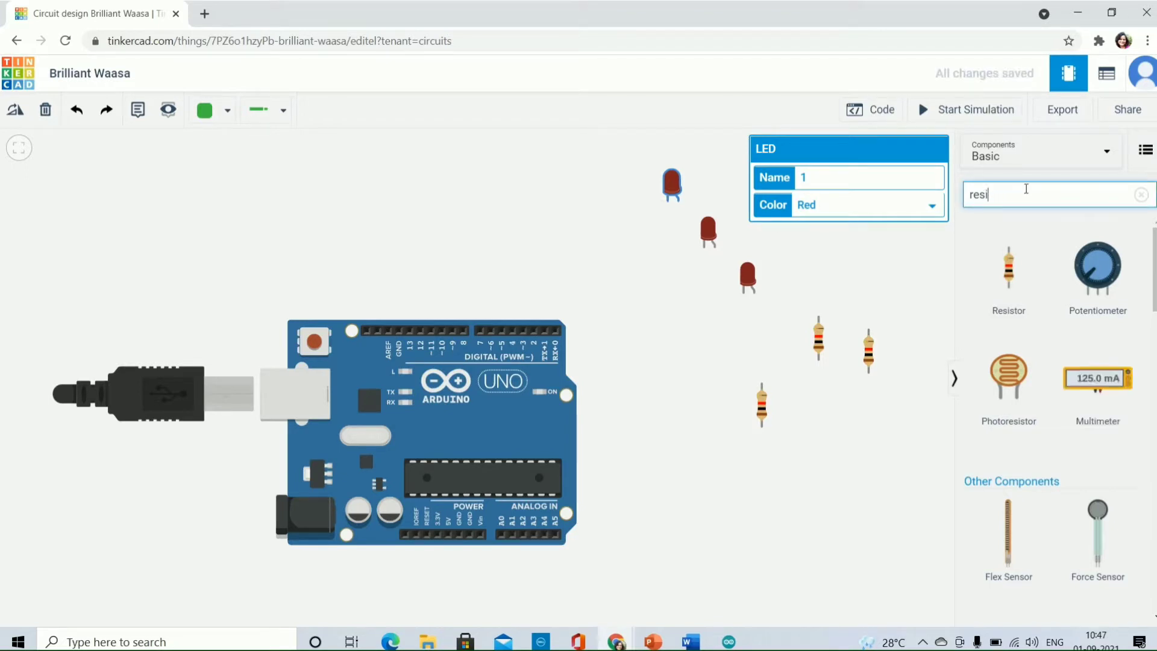
key(BackSpace)
key(BackSpace)
key(BackSpace)
key(BackSpace)
text(br)
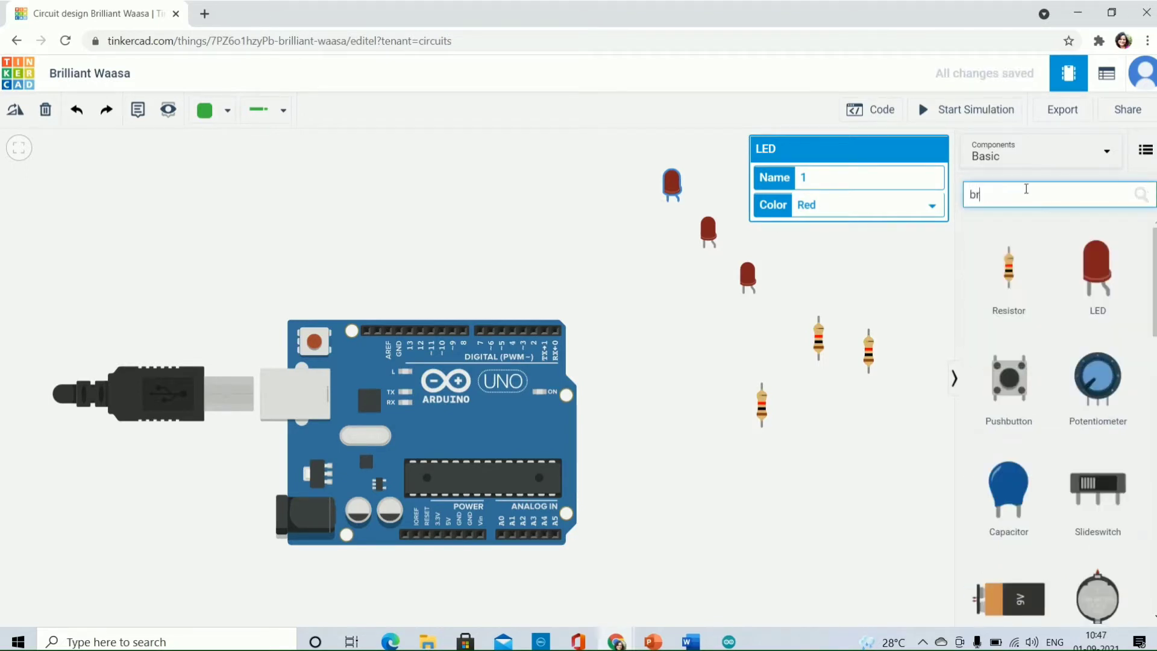
text(ead)
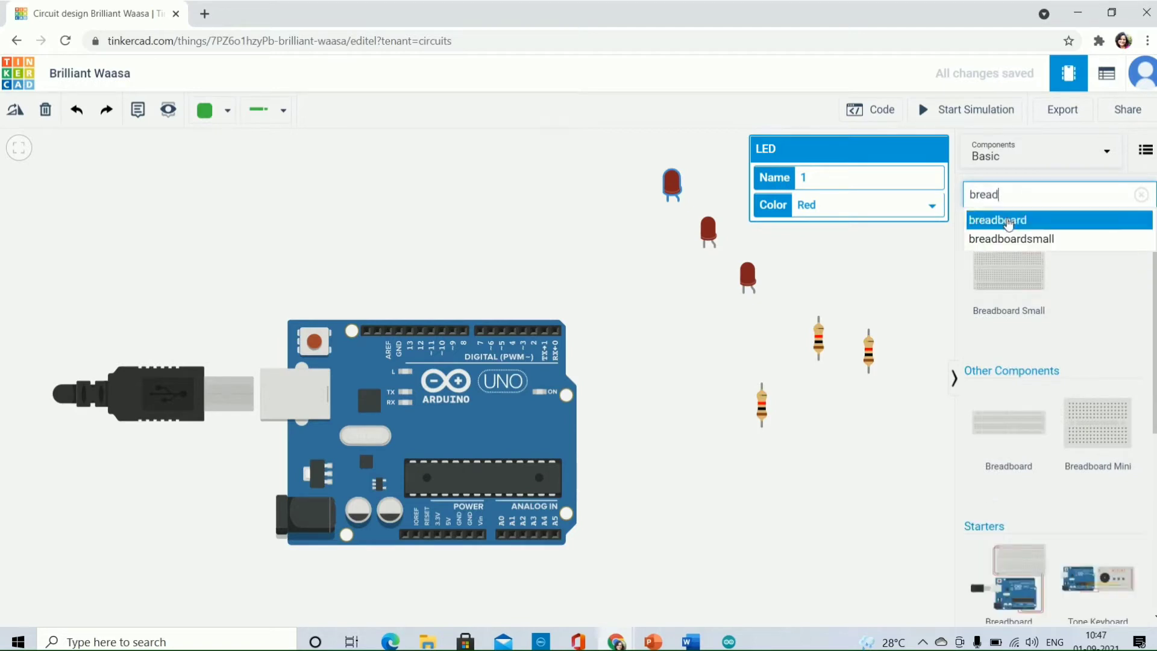
click(1009, 222)
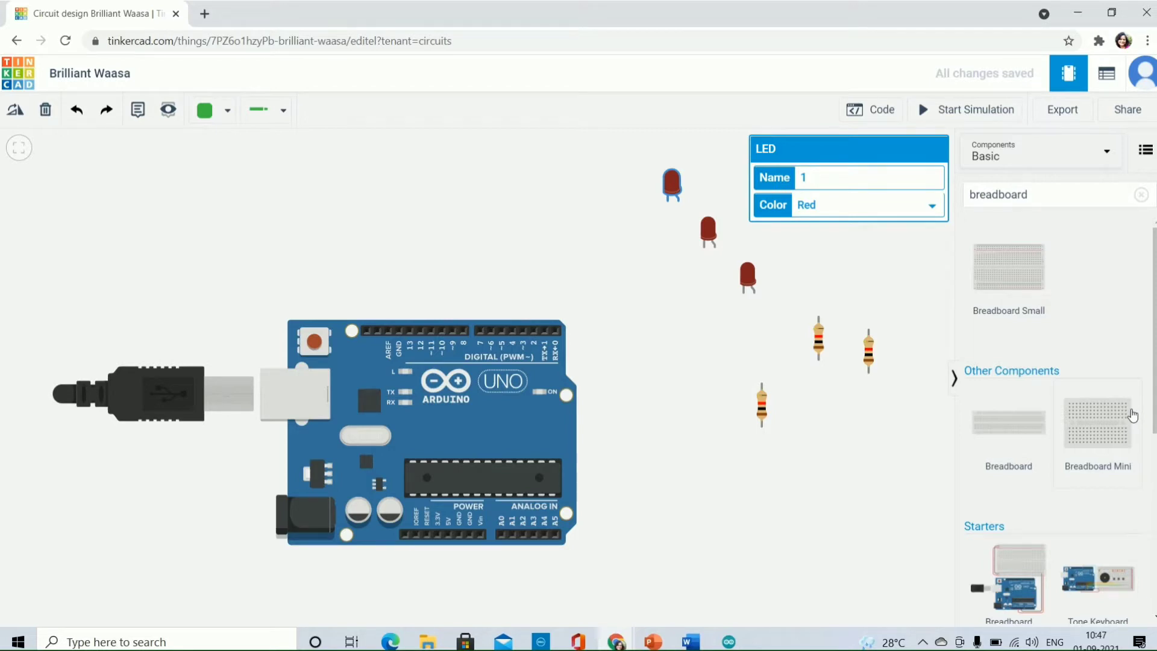
click(1006, 272)
click(287, 238)
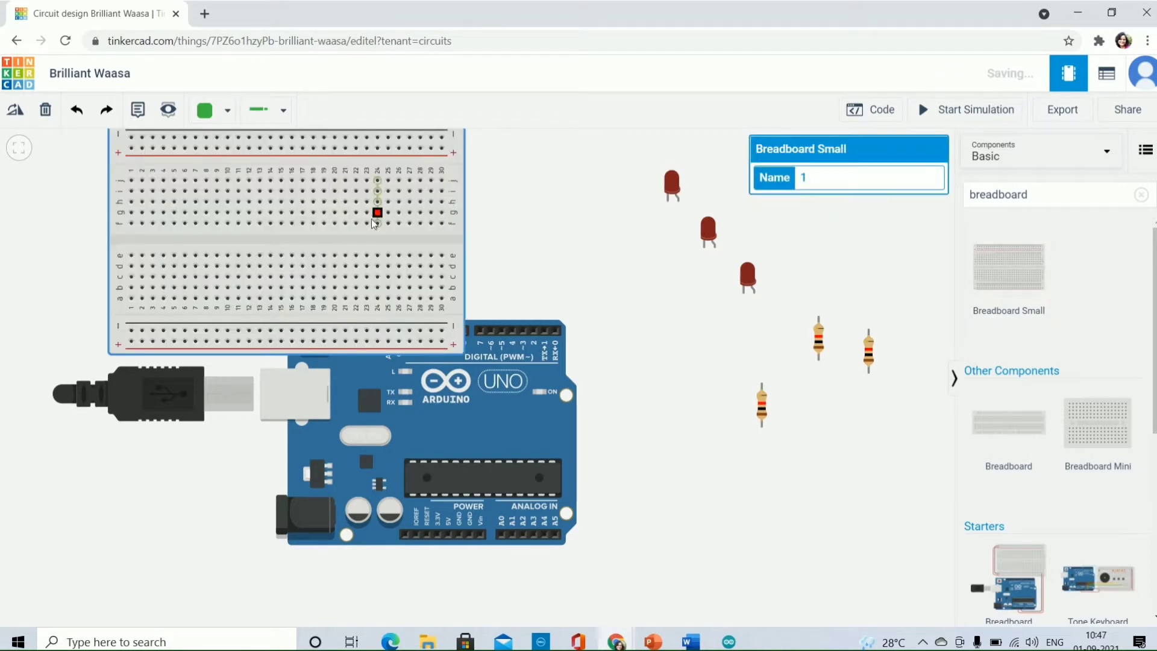
click(540, 225)
Move the Arduino down clear of the breadboard, and shift the breadboard so it sits fully visible just above it.
drag(476, 404, 401, 464)
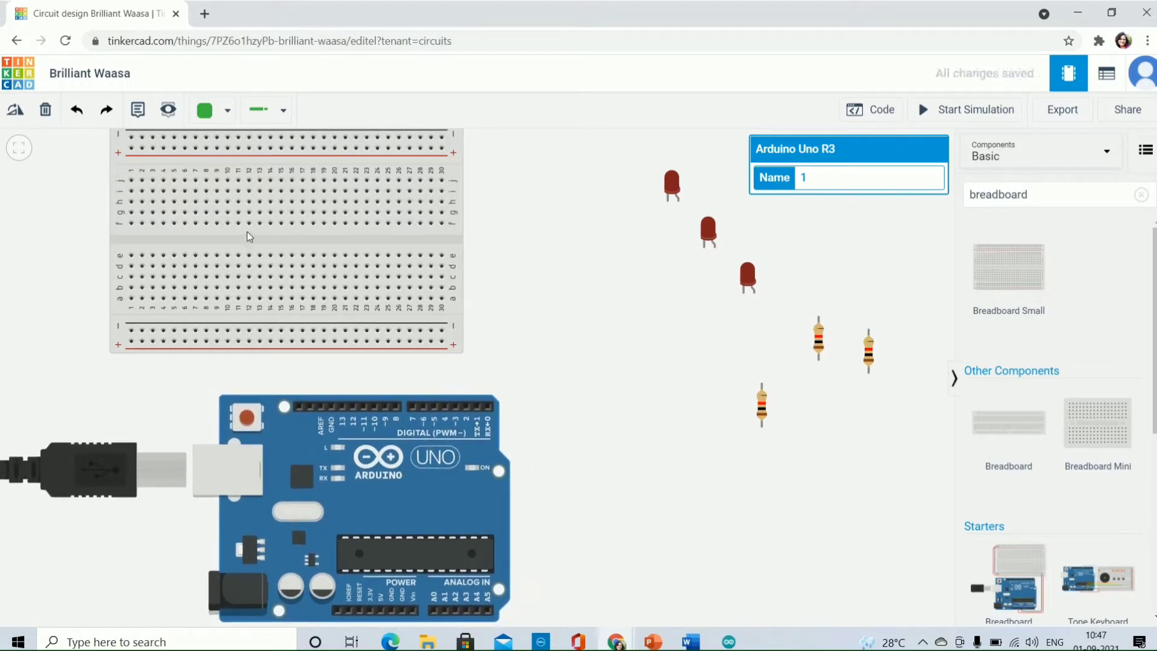
drag(260, 243, 382, 269)
click(716, 333)
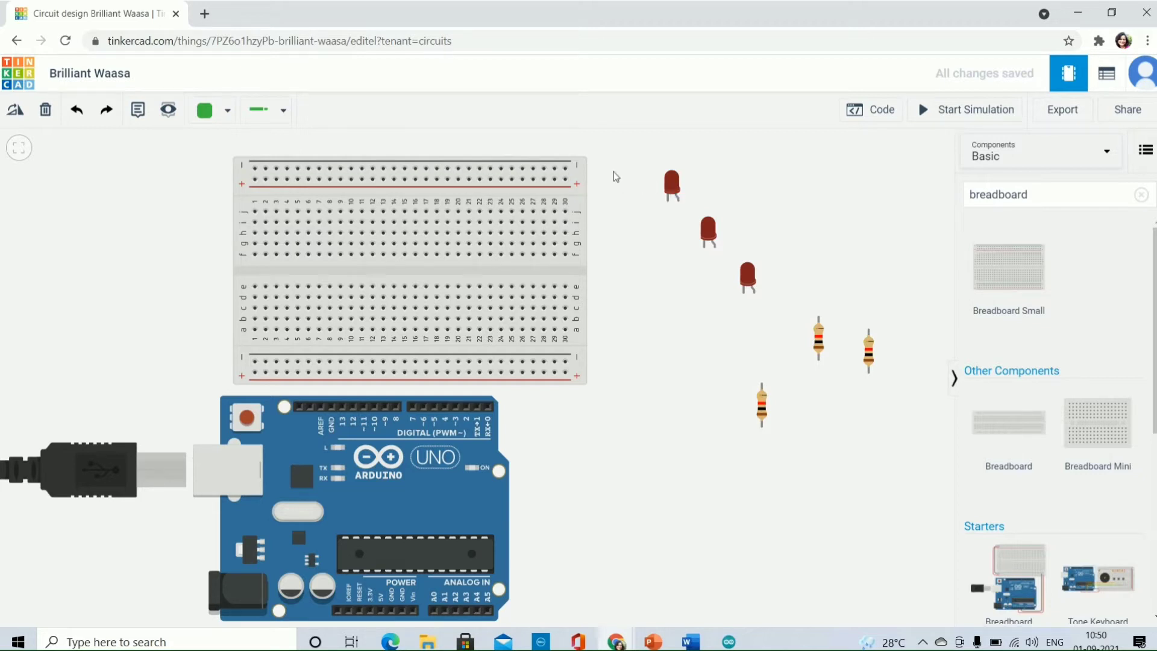
Move the first LED onto the upper half of the breadboard and rotate it through different angles back towards upright.
drag(669, 183, 334, 216)
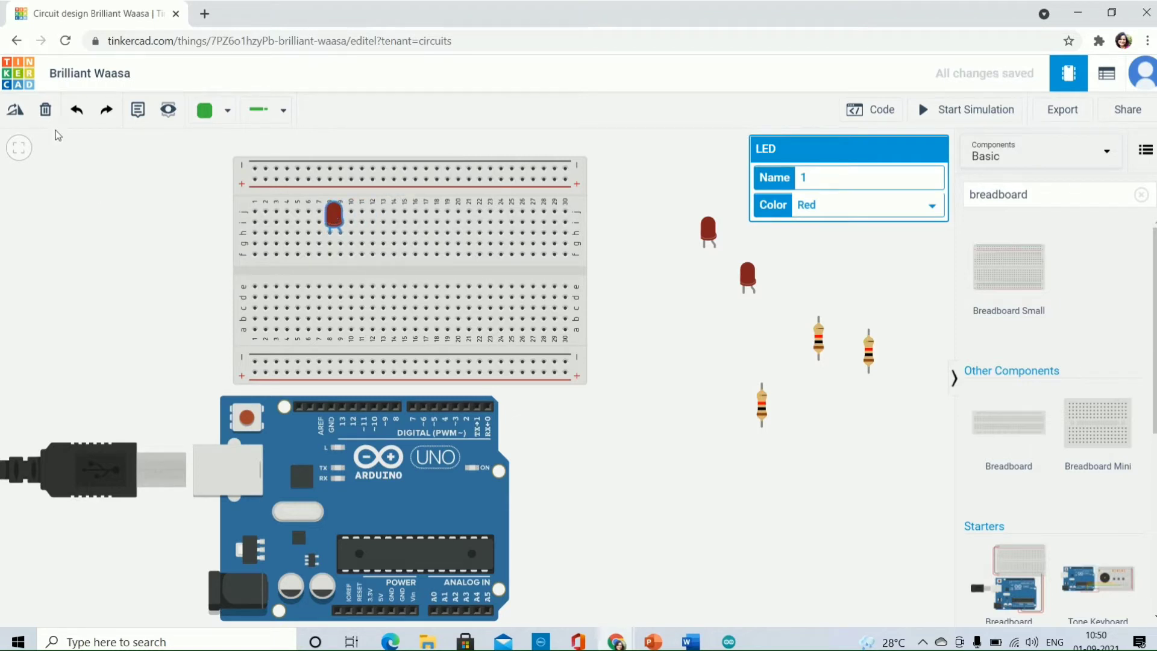
click(16, 110)
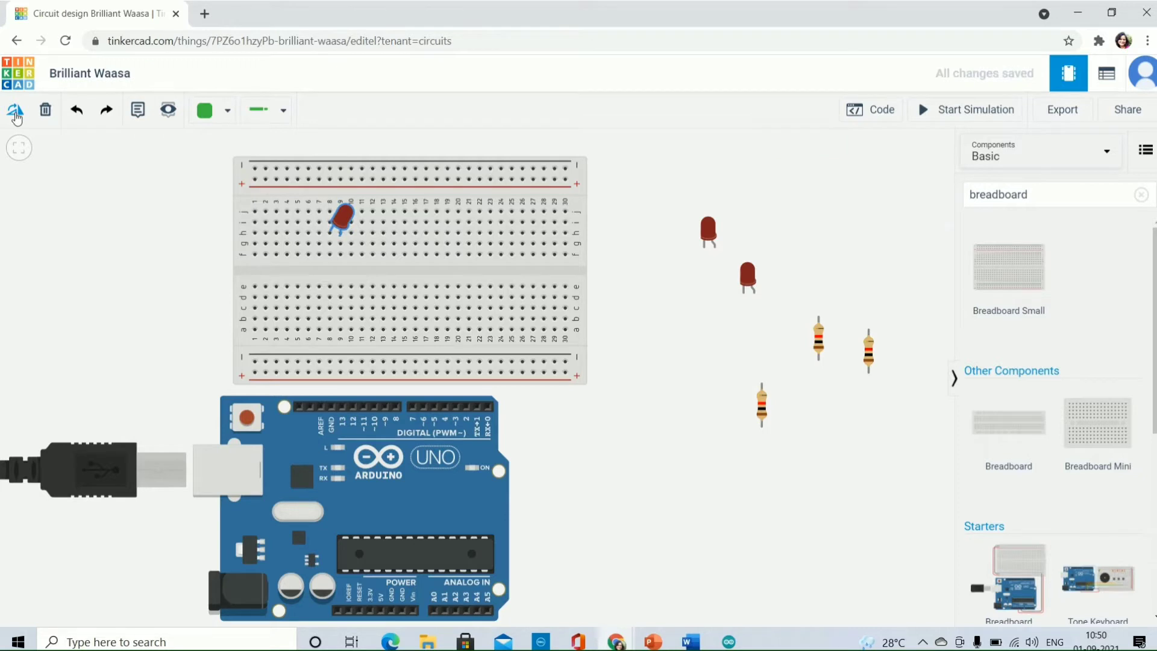
click(19, 148)
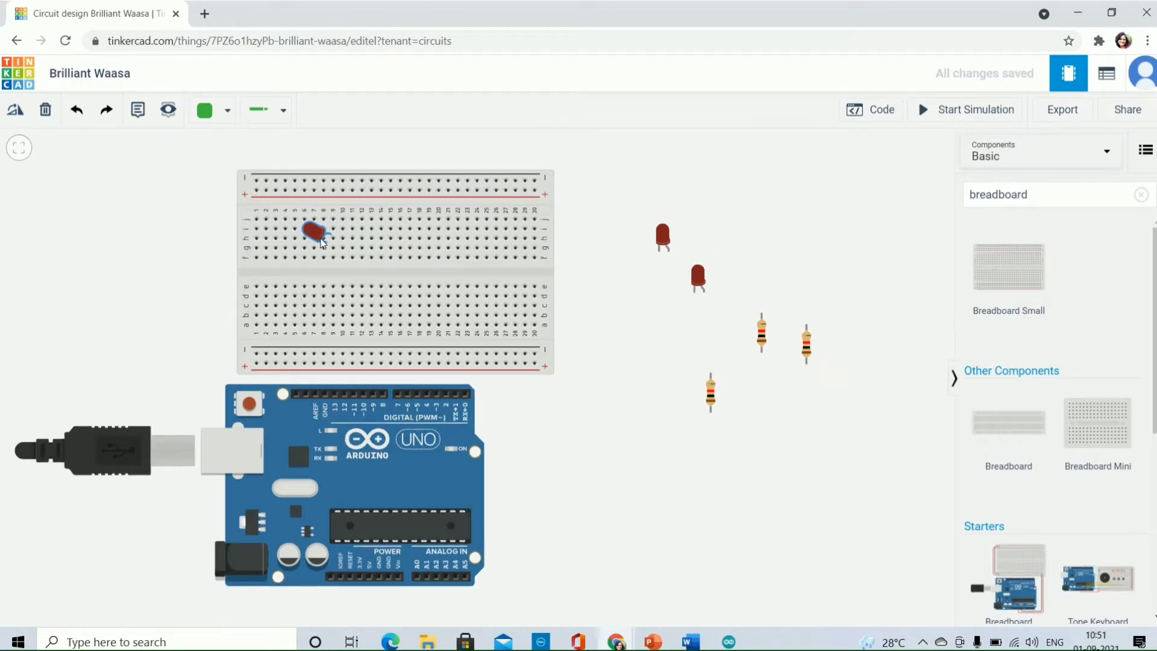
drag(323, 244, 333, 246)
click(12, 112)
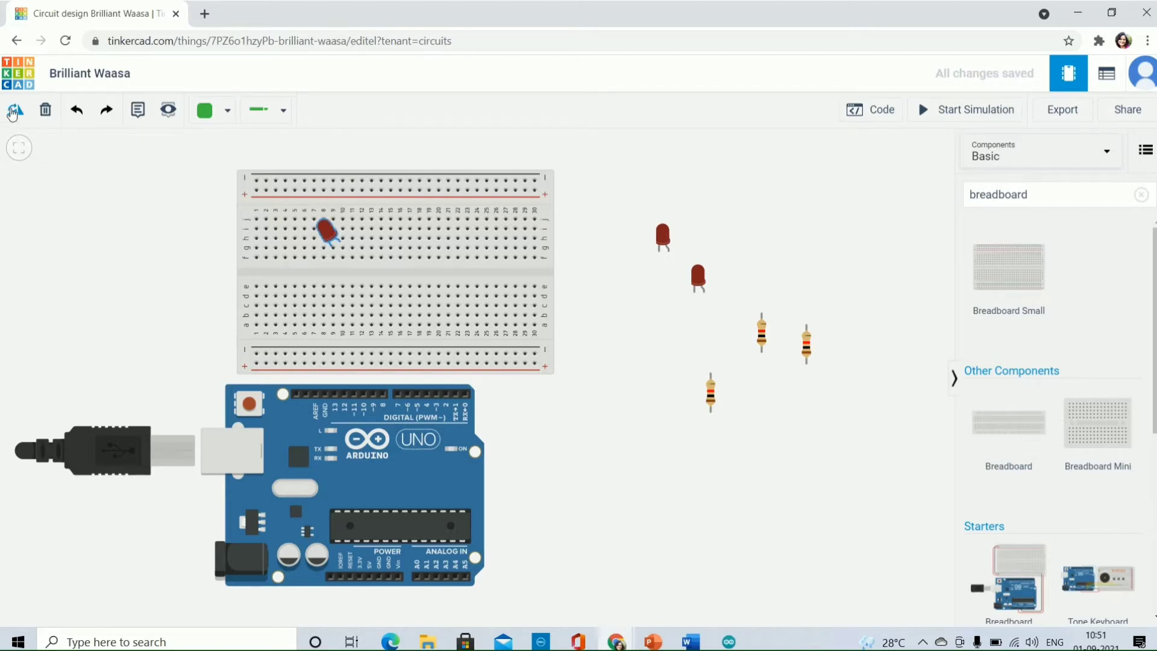
click(12, 112)
Seat the three LEDs upright with their legs in breadboard row j, at columns 6–7, 13–14 and 18–19.
drag(338, 232, 314, 210)
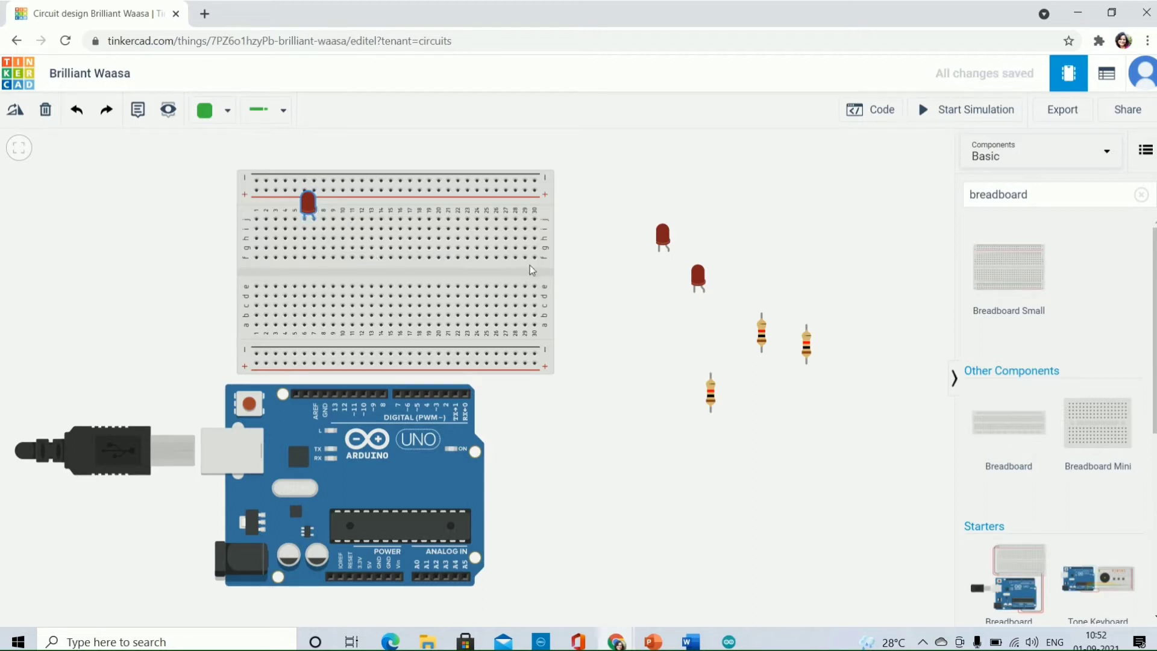
drag(668, 241, 380, 213)
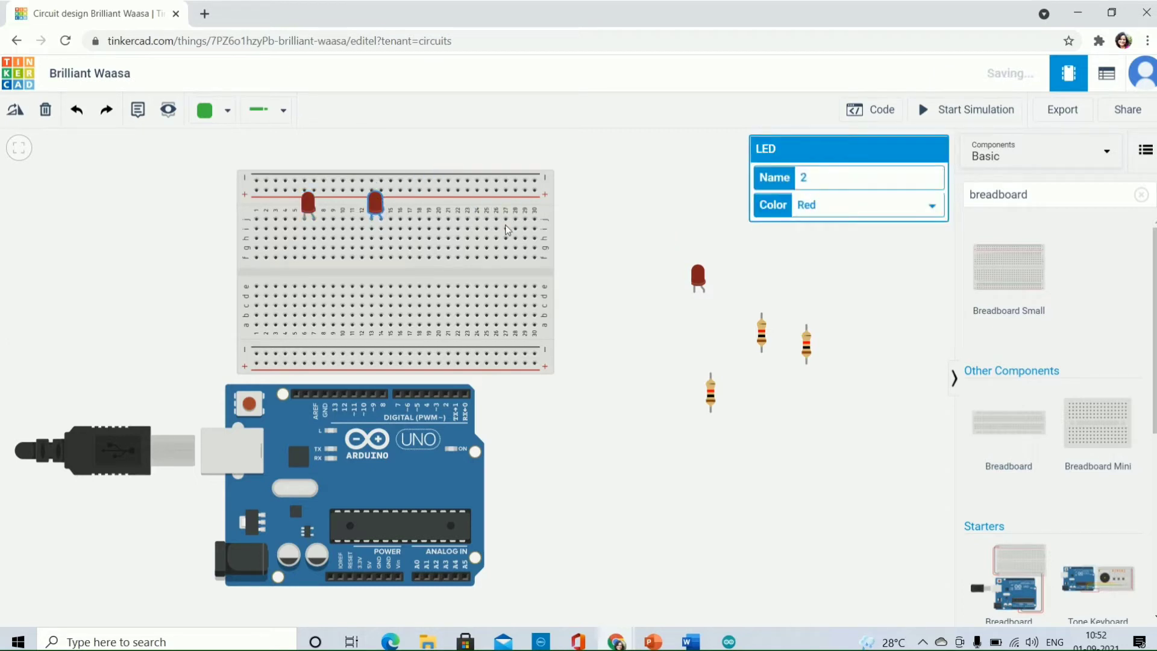
drag(703, 283, 429, 209)
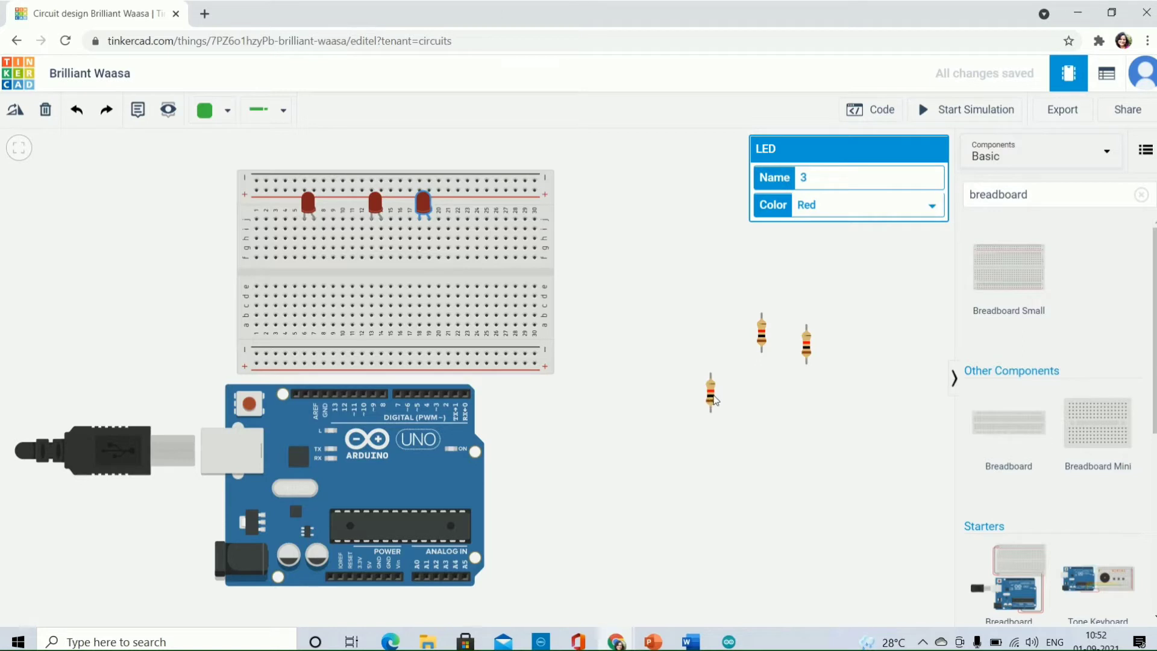
Place the three resistors across the breadboard's centre gap, from row f to row d in columns 8, 14 and 19.
drag(712, 398, 637, 375)
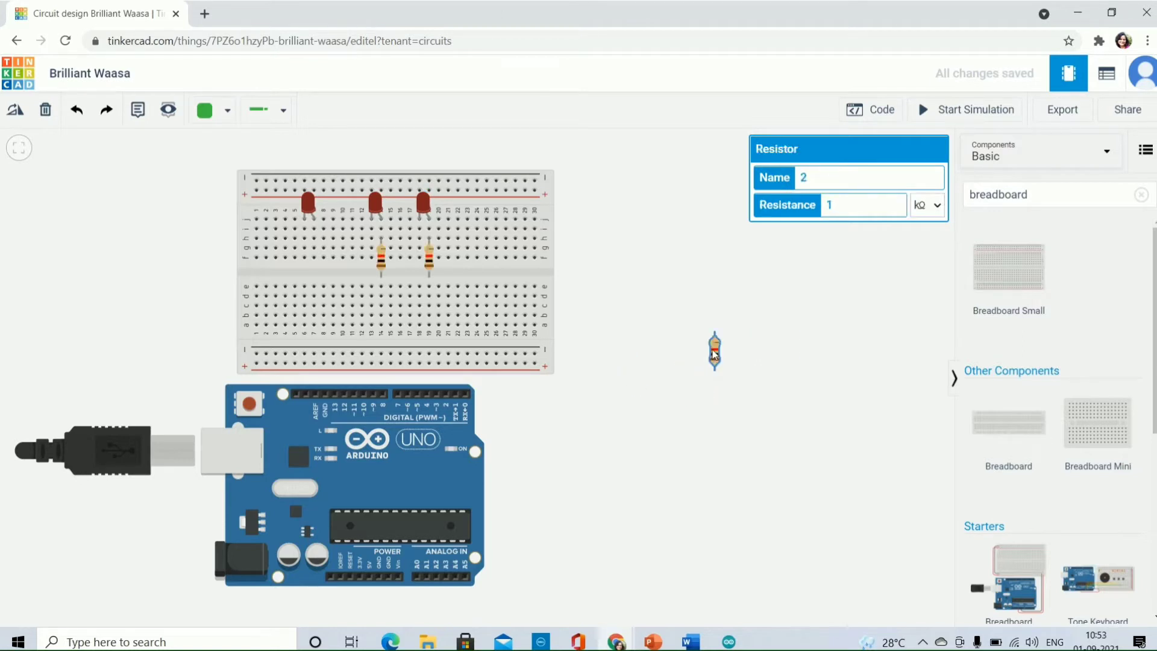
drag(716, 353, 321, 281)
drag(379, 256, 381, 268)
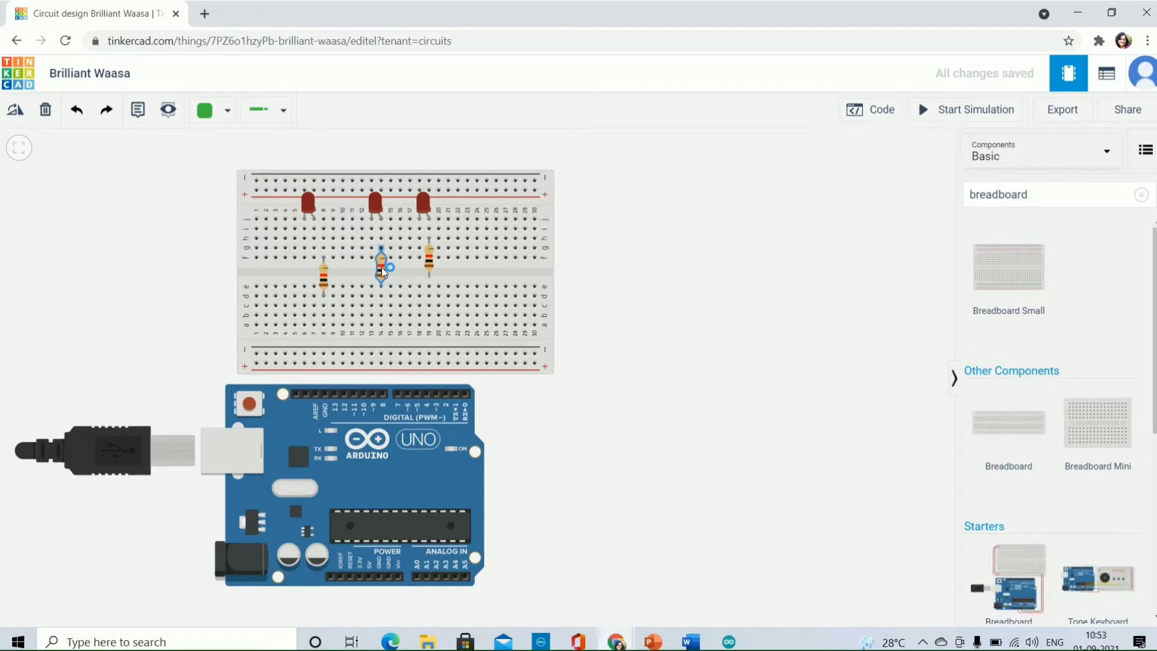
click(430, 267)
drag(430, 267, 433, 284)
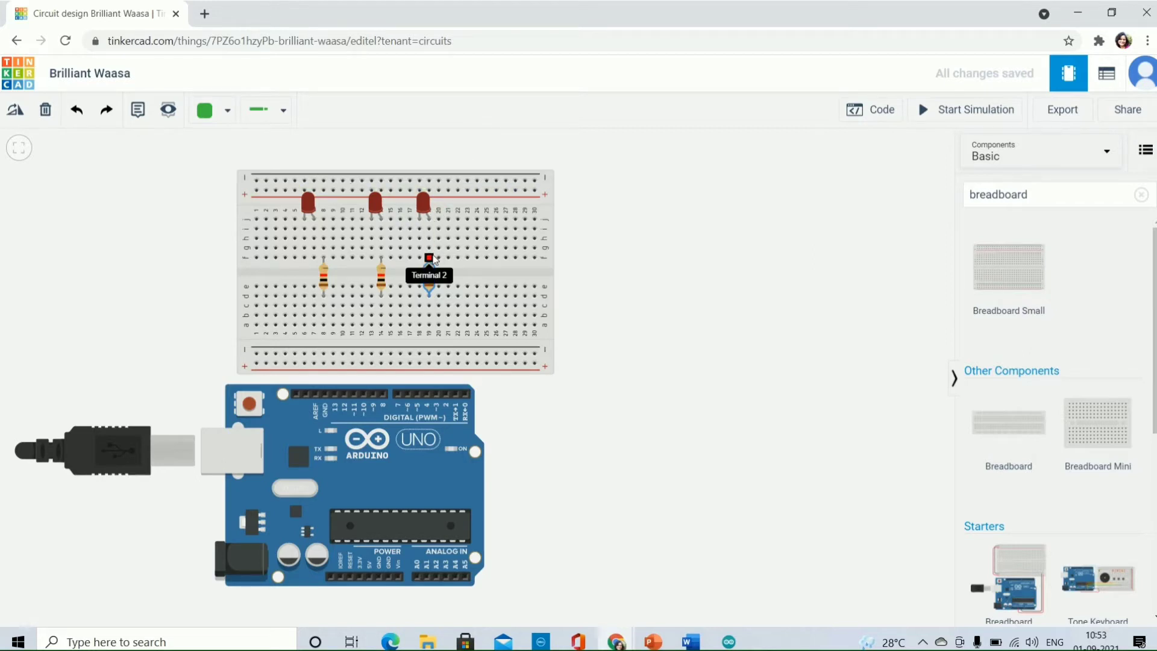
Wire the anode of the LED at columns 18–19 to the upper terminal of the resistor in column 19.
mouse_move(433, 259)
mouse_down()
mouse_move(434, 212)
mouse_move(433, 254)
mouse_up()
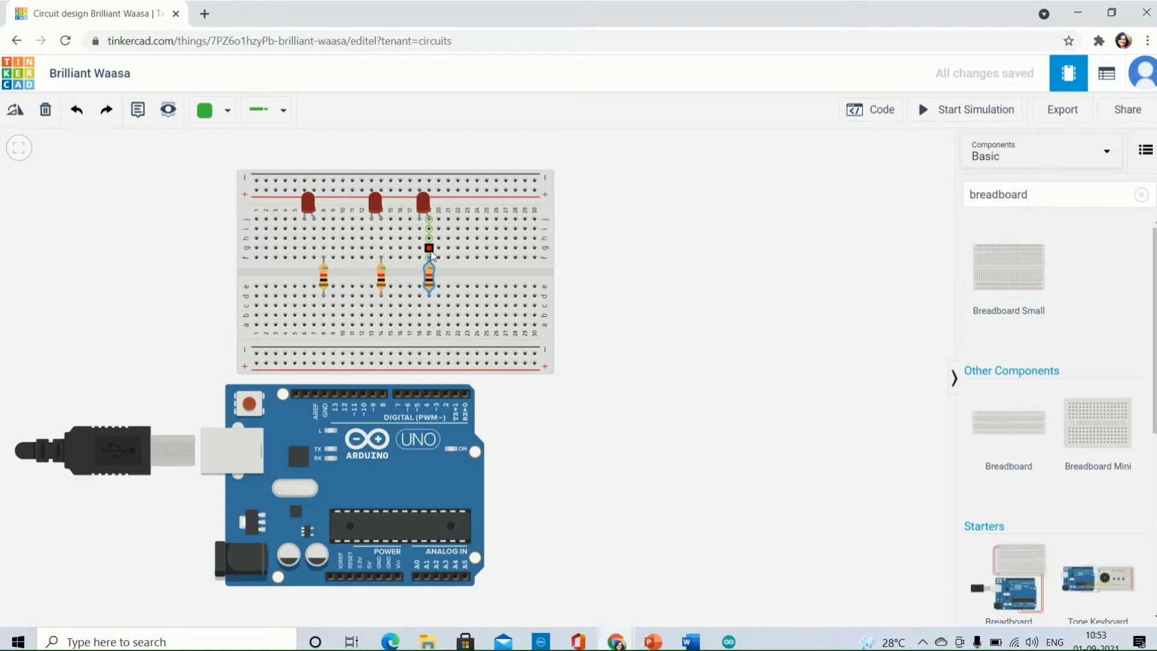
click(430, 219)
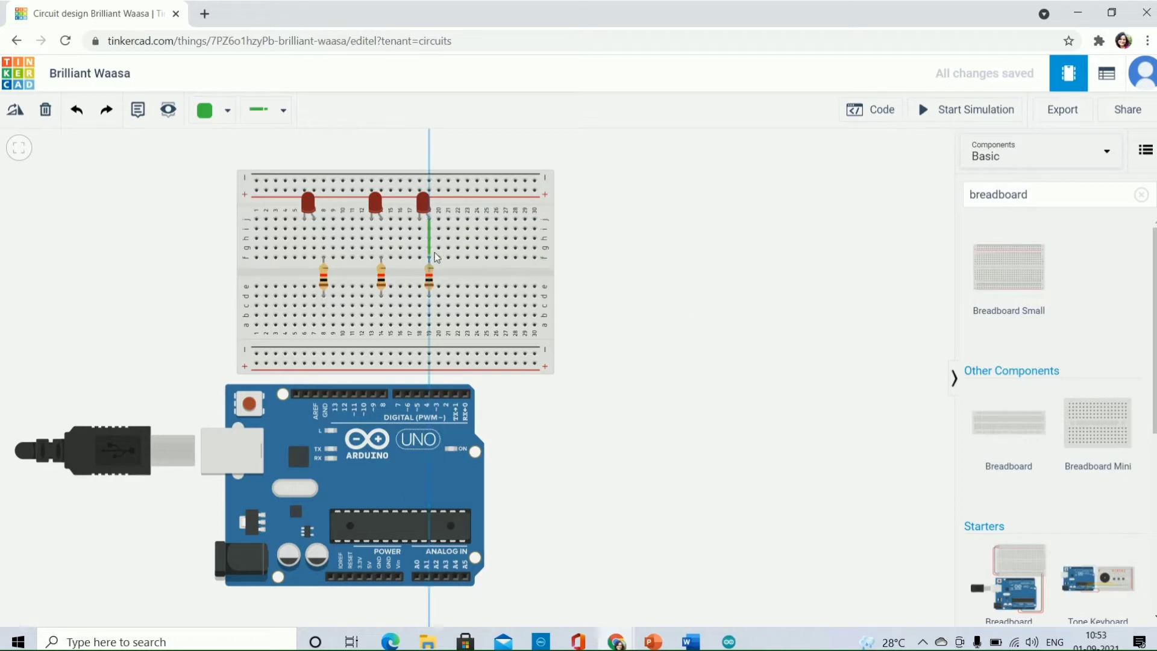
click(428, 260)
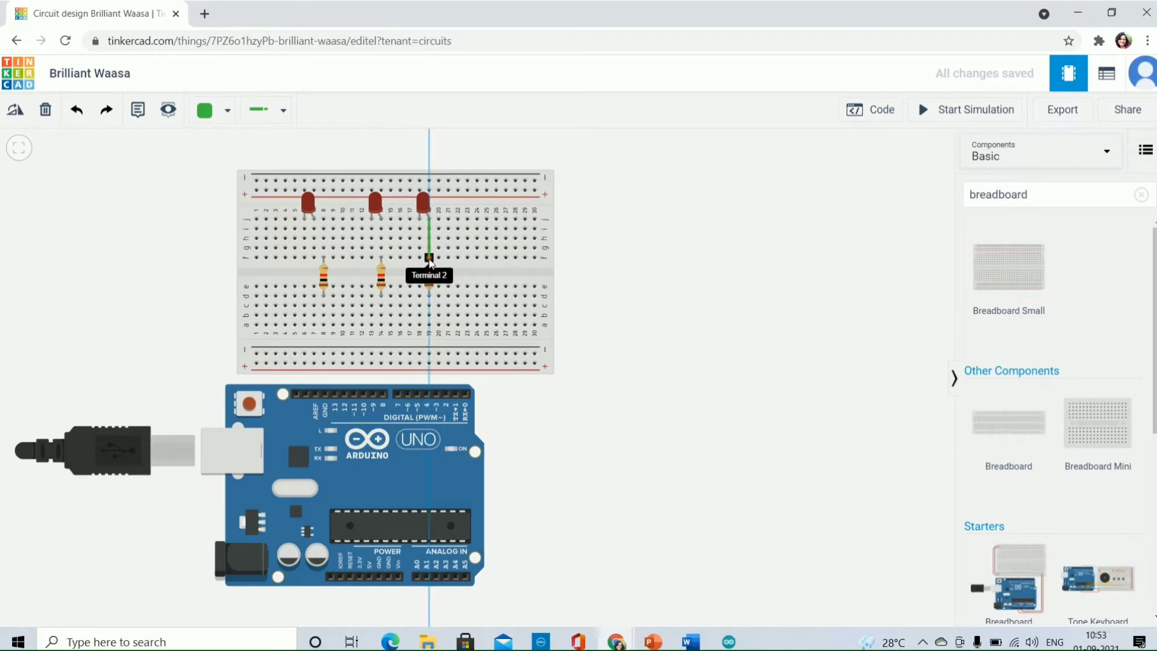
click(430, 259)
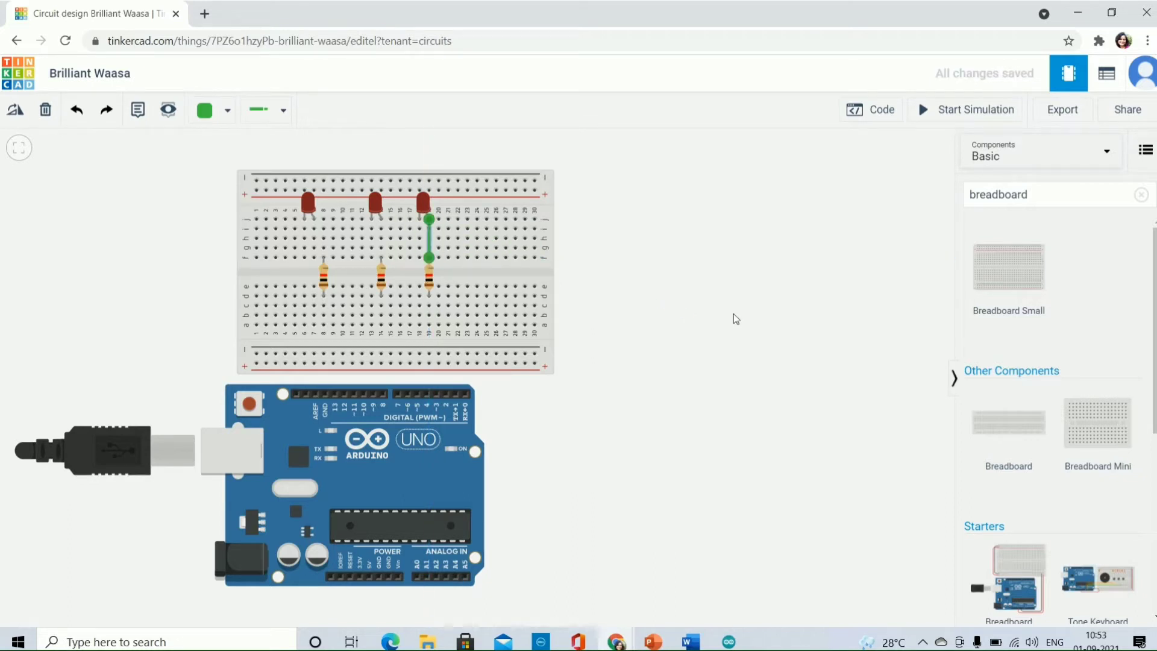
Wire the anodes of the other two LEDs to the upper terminals of the resistors in columns 14 and 8.
click(380, 218)
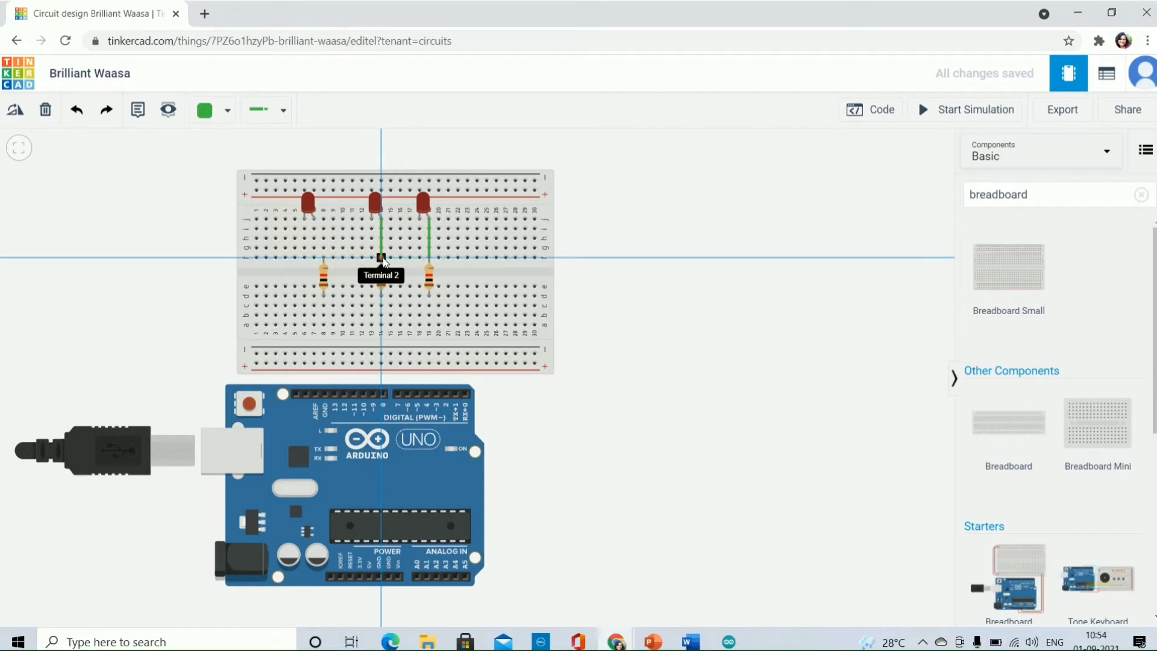
click(382, 258)
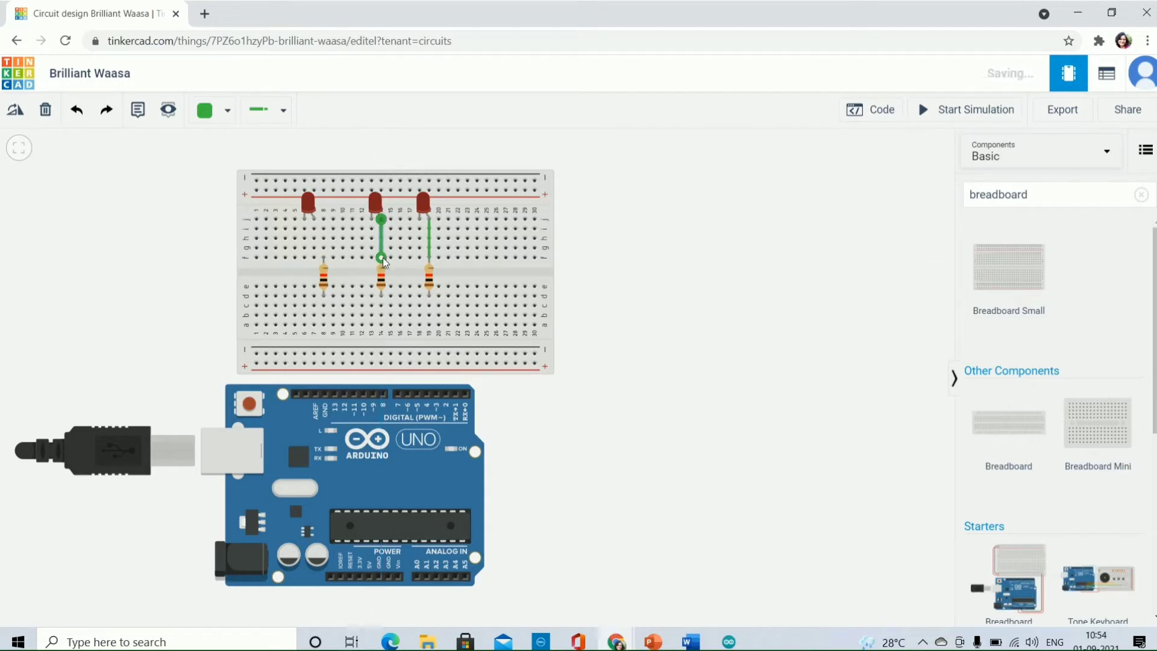
click(314, 219)
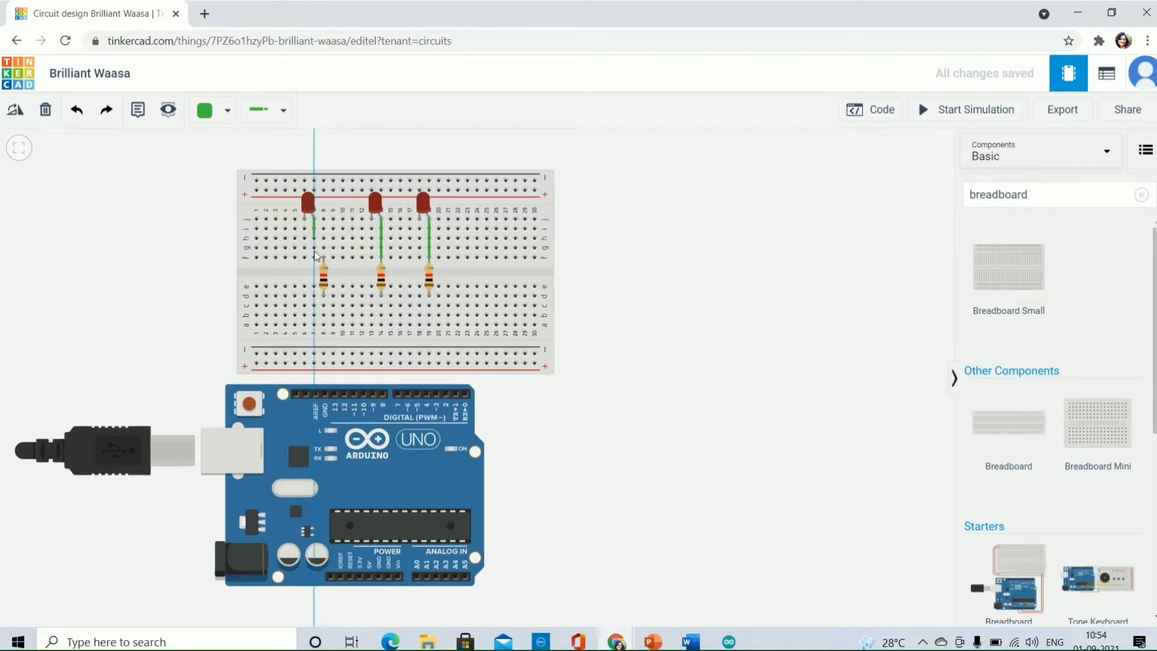
click(323, 258)
click(324, 259)
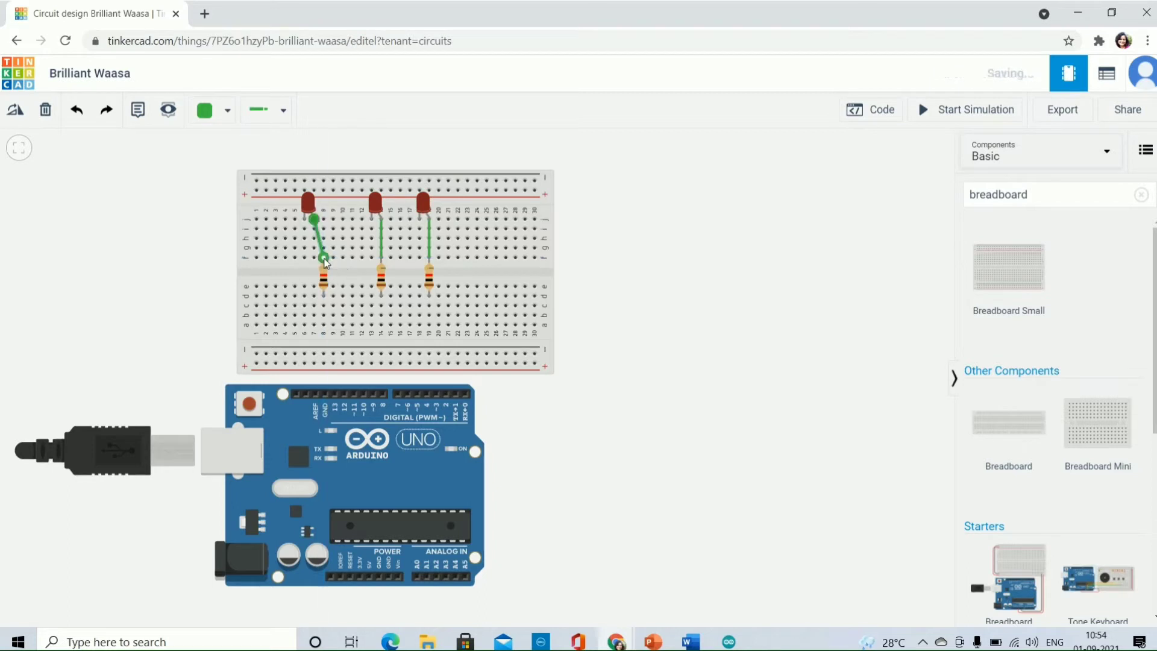
click(632, 462)
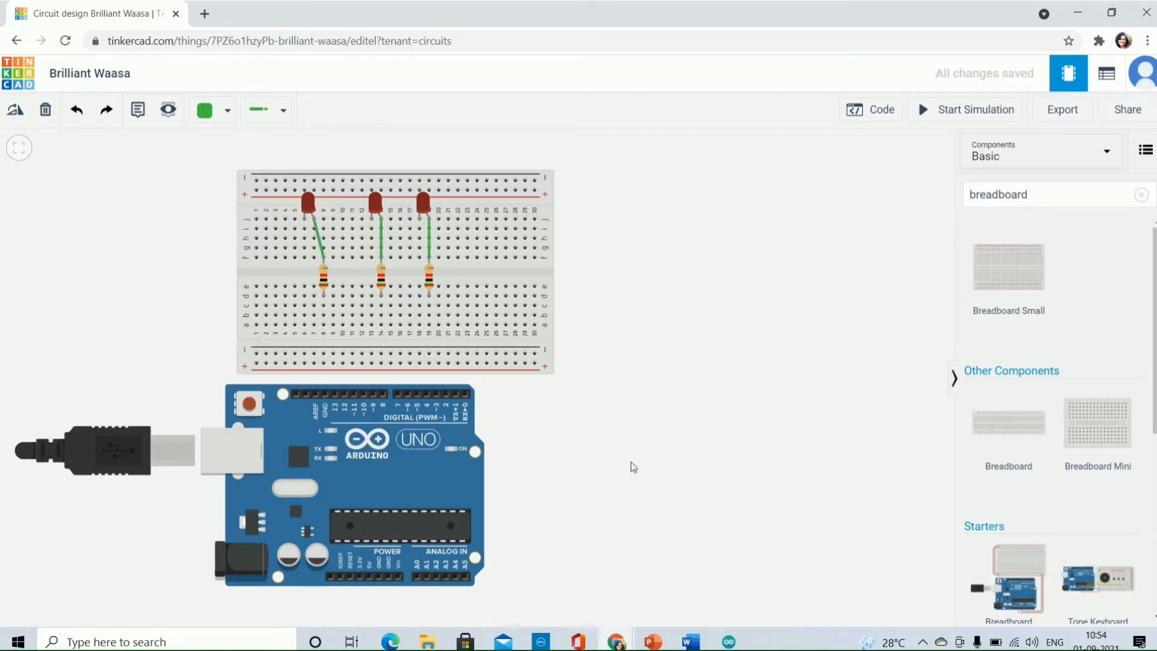
Wire the lower terminals of the resistors in columns 19, 14 and 8 to Arduino digital pins 5, 9 and 11.
click(429, 295)
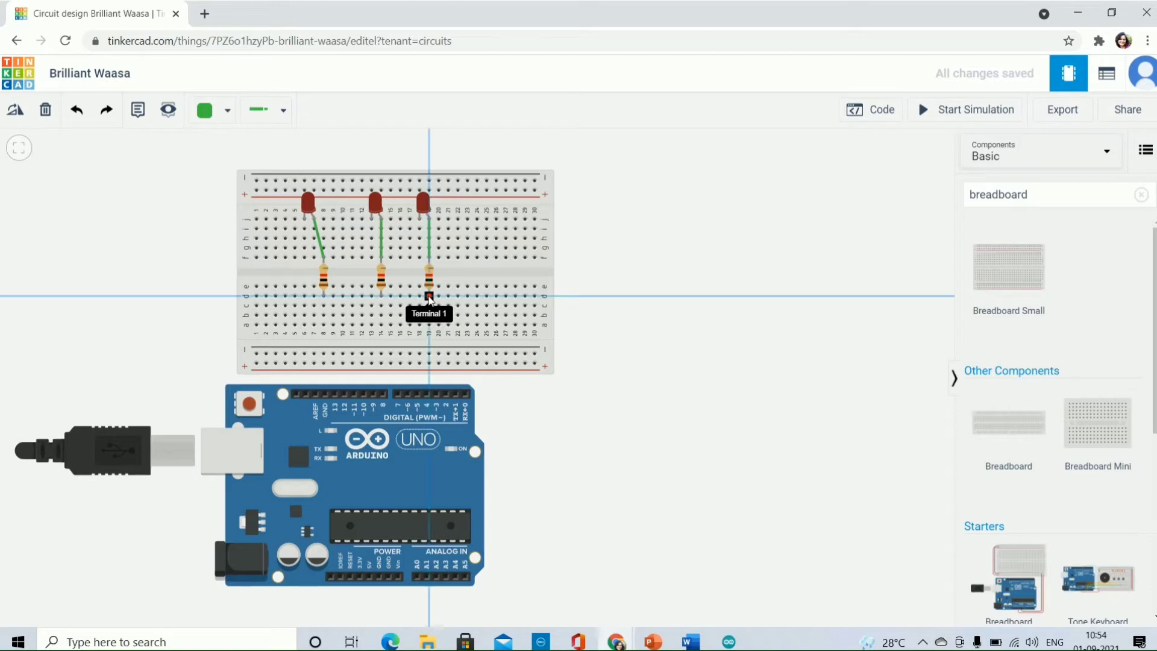
click(418, 394)
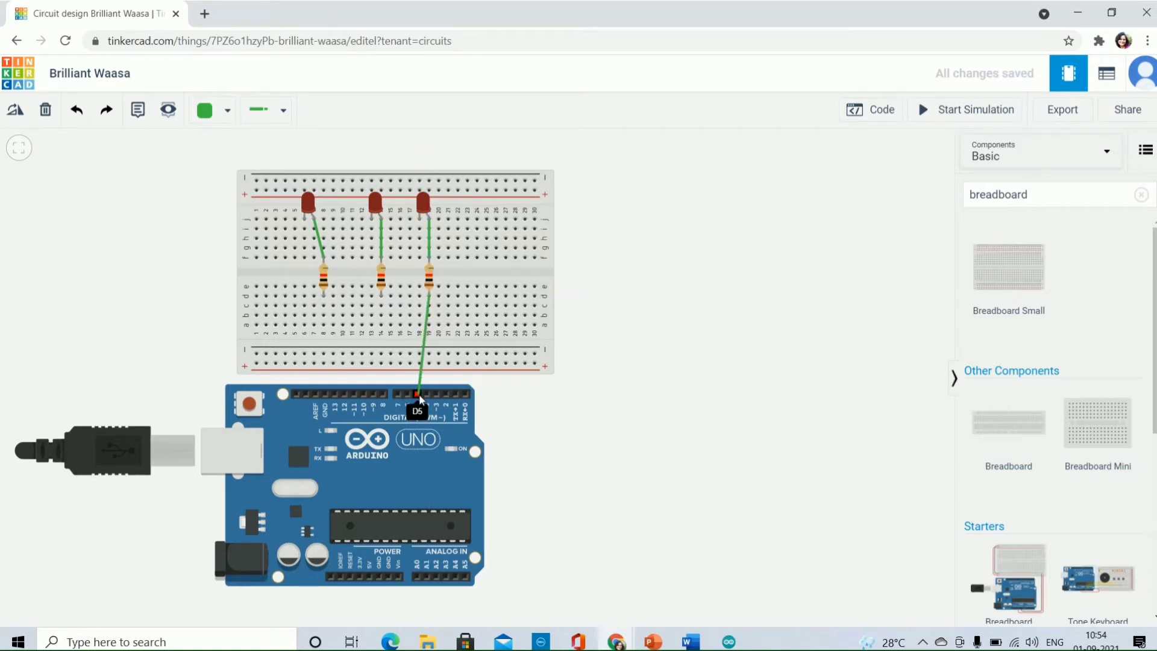
click(418, 393)
click(381, 296)
click(373, 394)
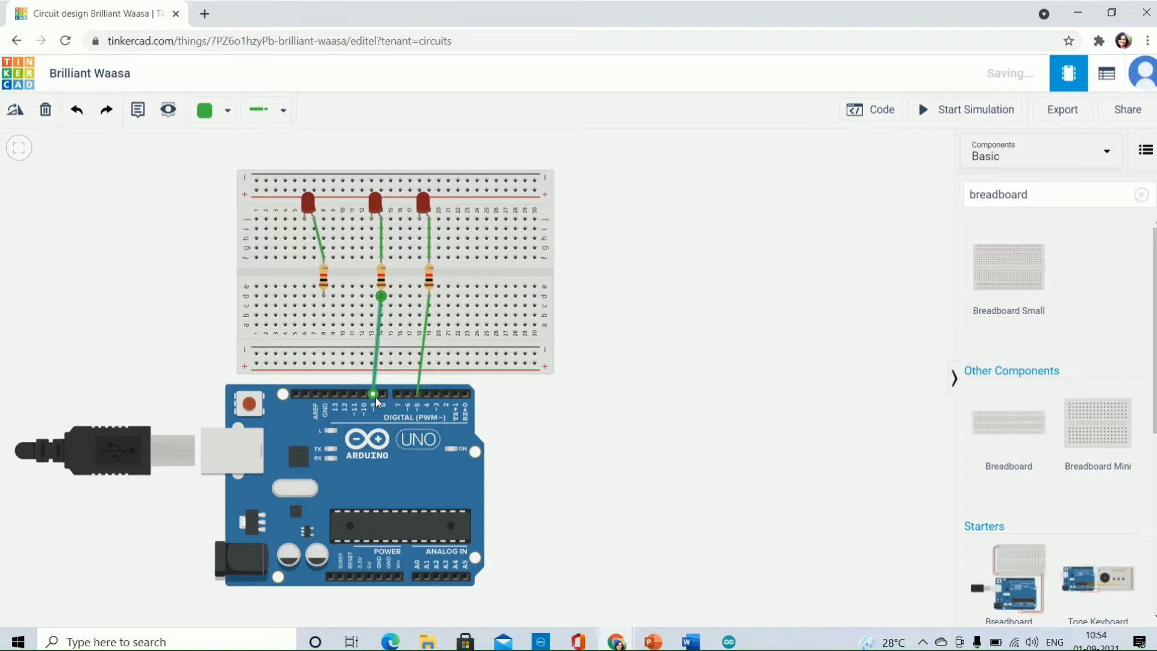
click(323, 296)
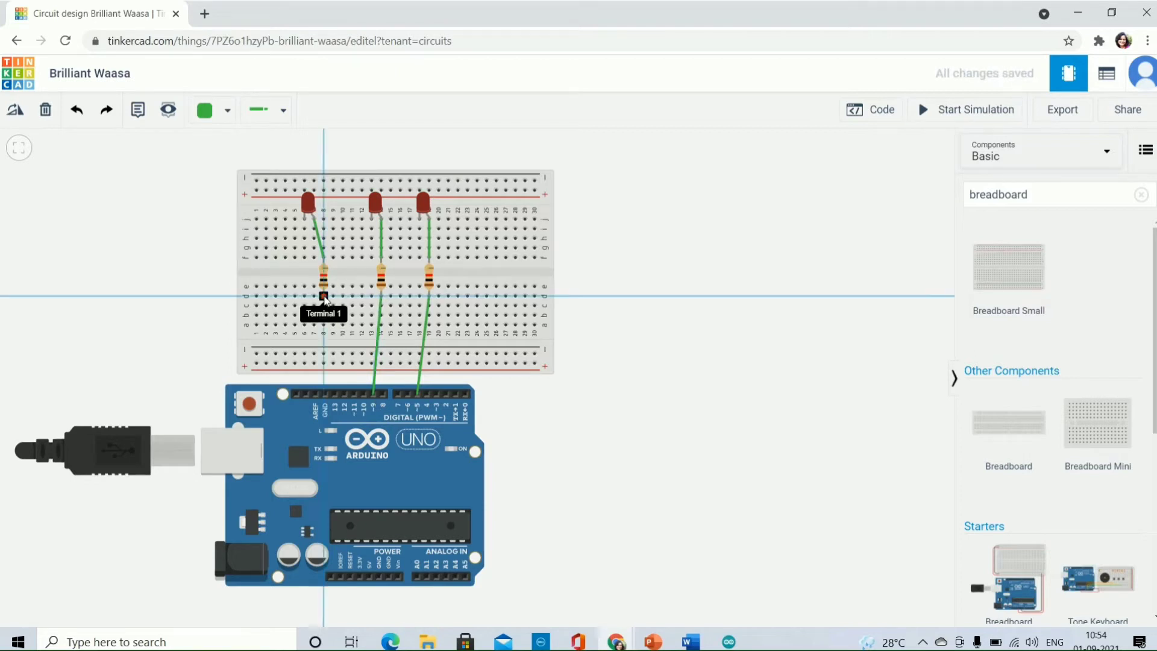
click(354, 396)
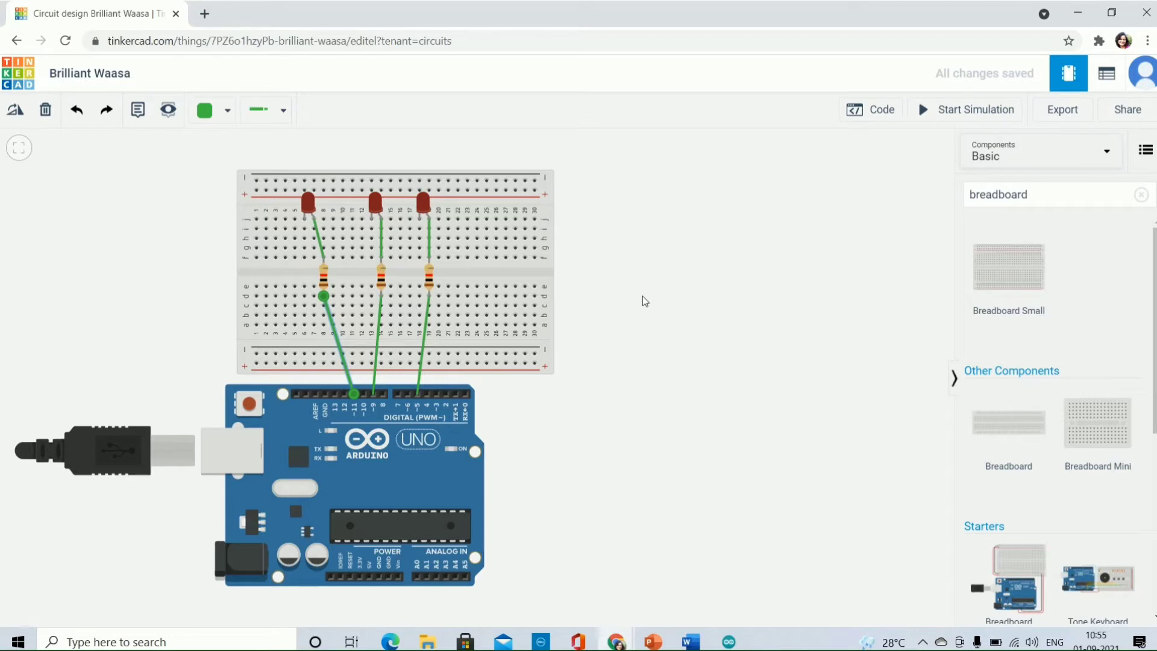
click(774, 291)
Change the three wires between the resistors and the Arduino digital pins to orange.
click(424, 341)
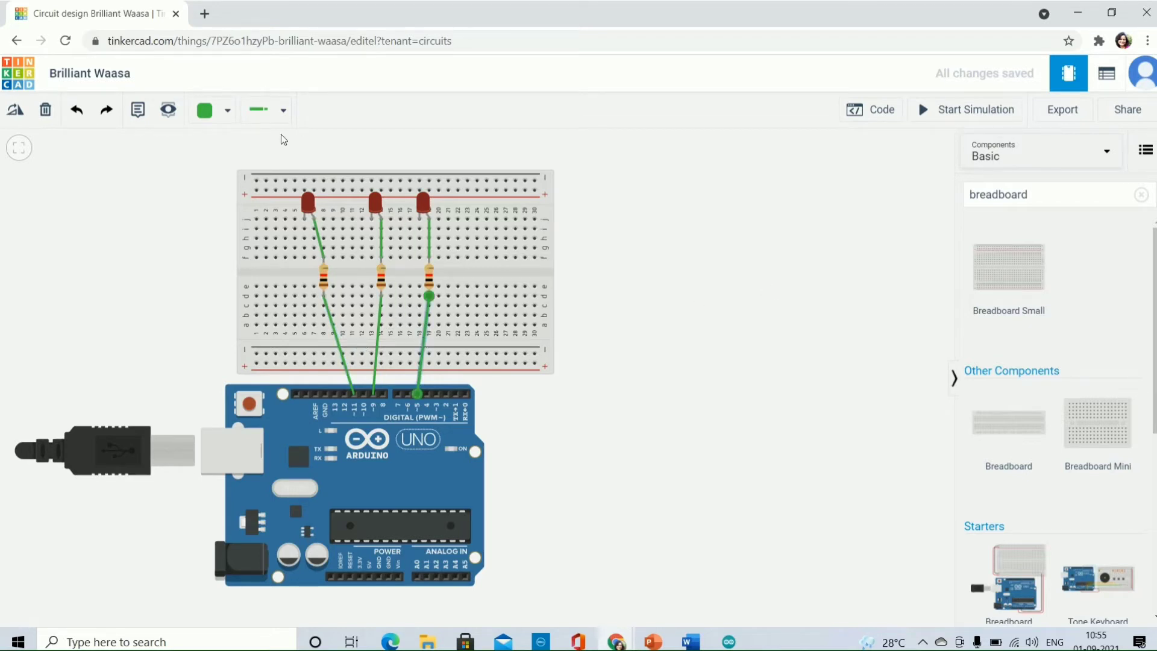
click(227, 112)
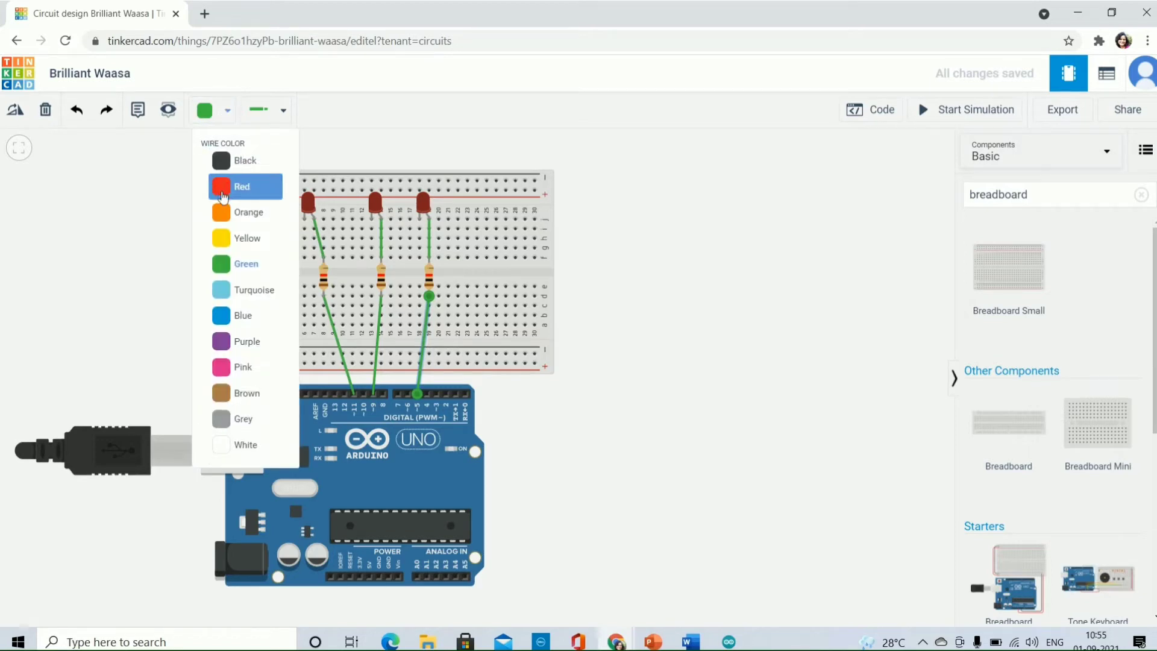
click(223, 212)
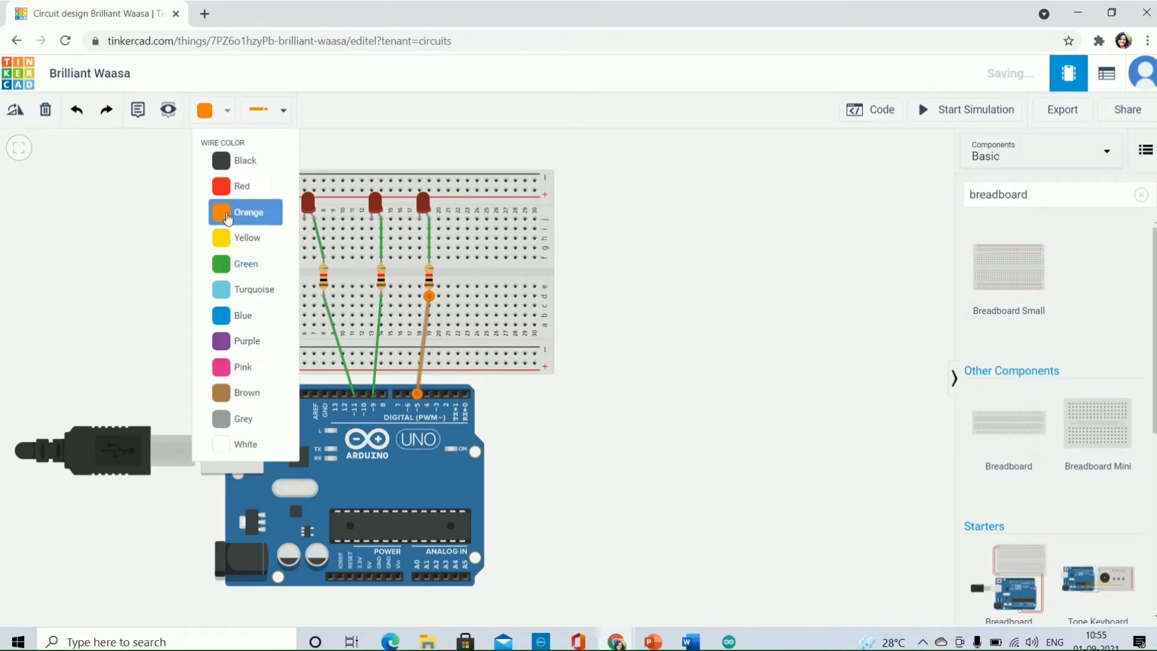
click(379, 324)
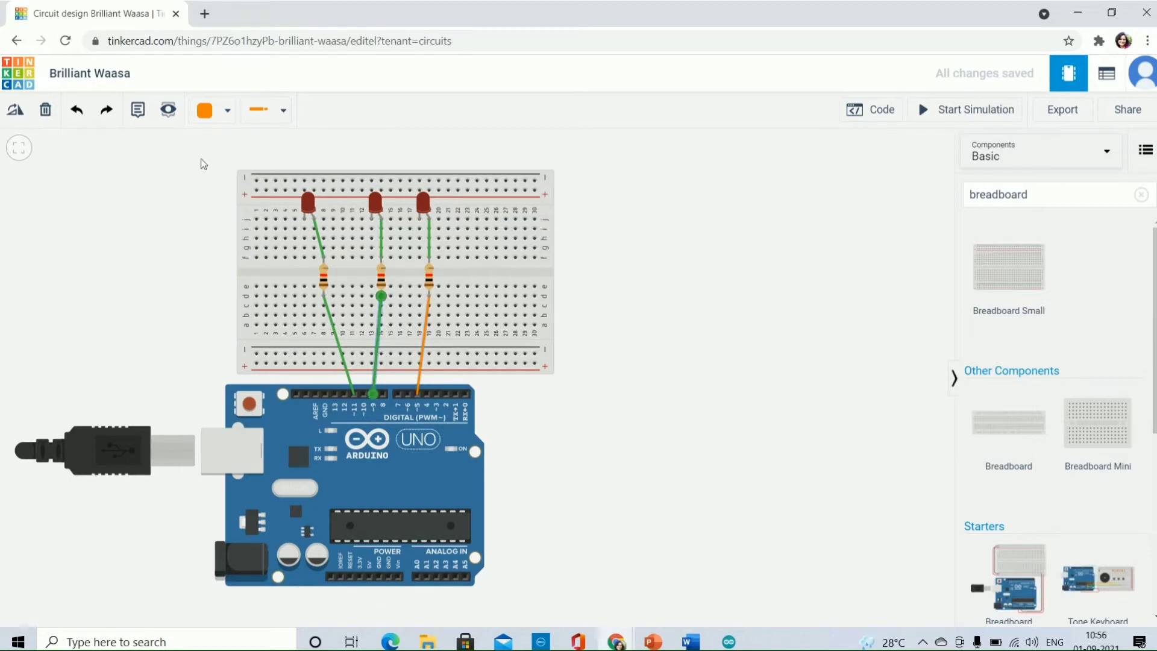
click(227, 111)
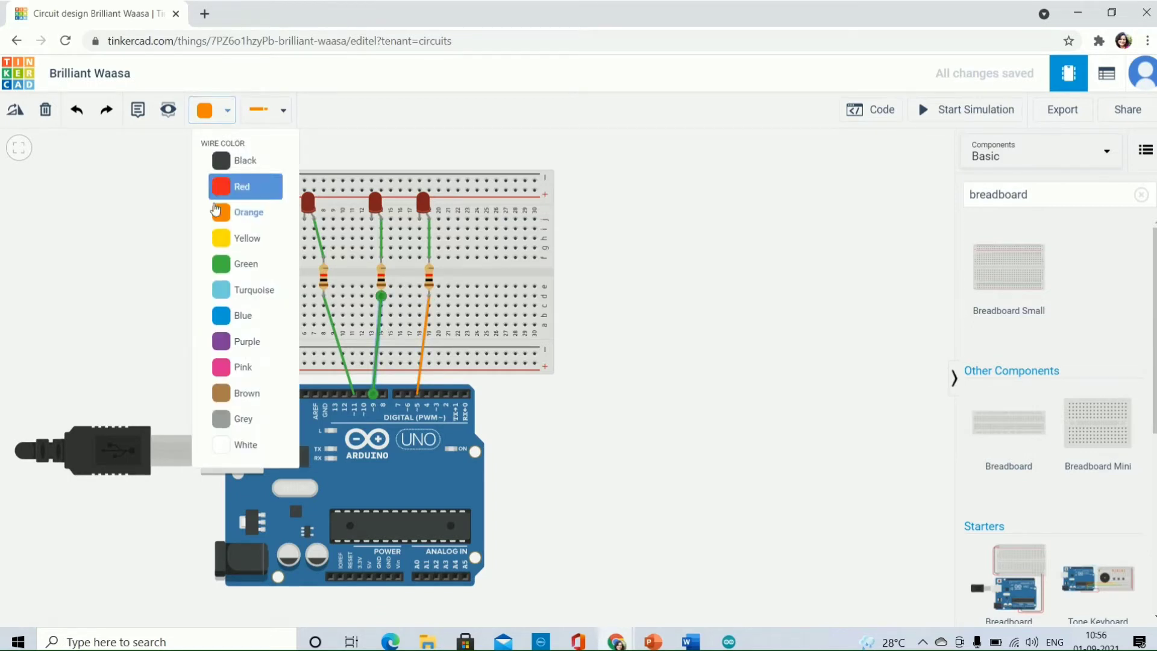
click(235, 215)
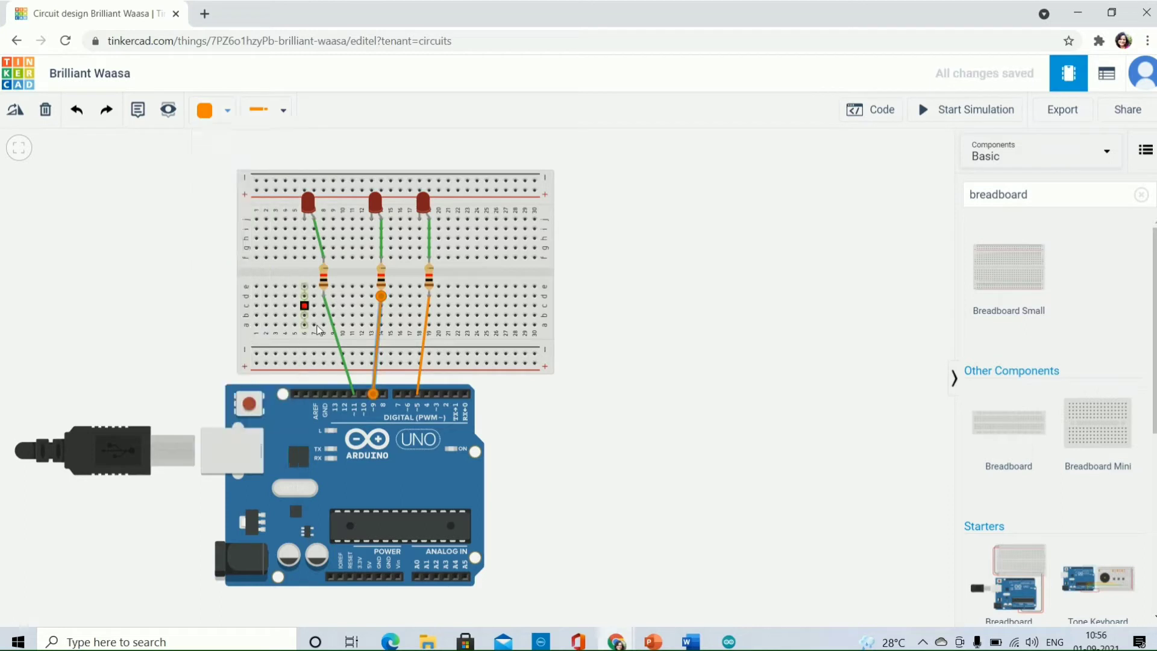
click(340, 339)
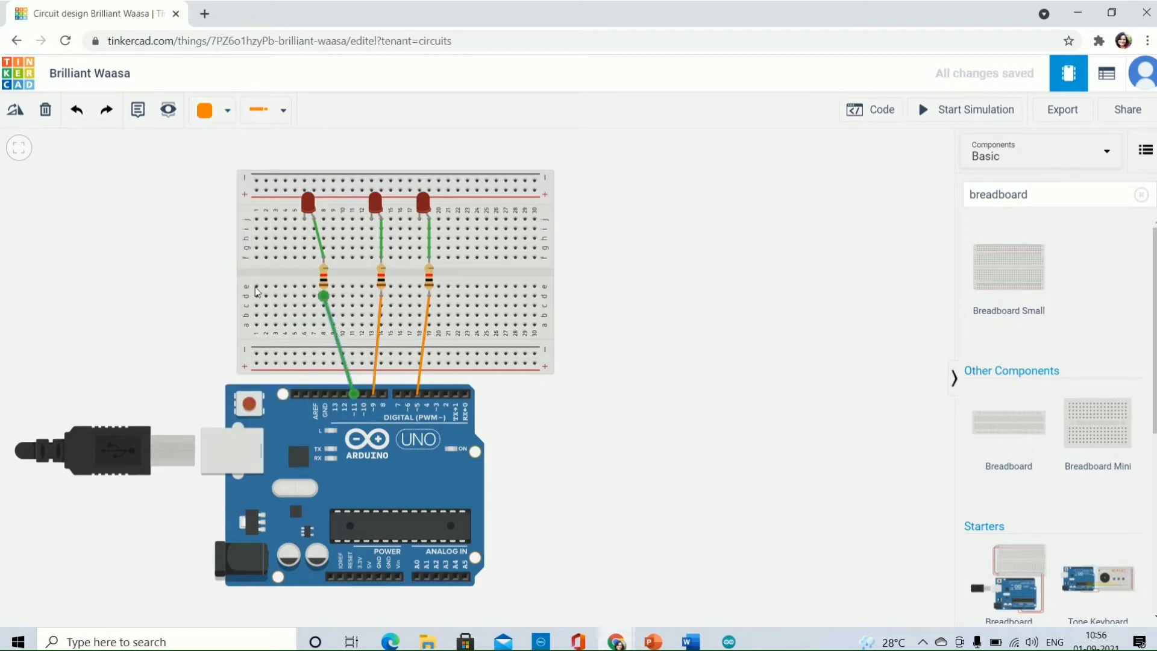
click(228, 112)
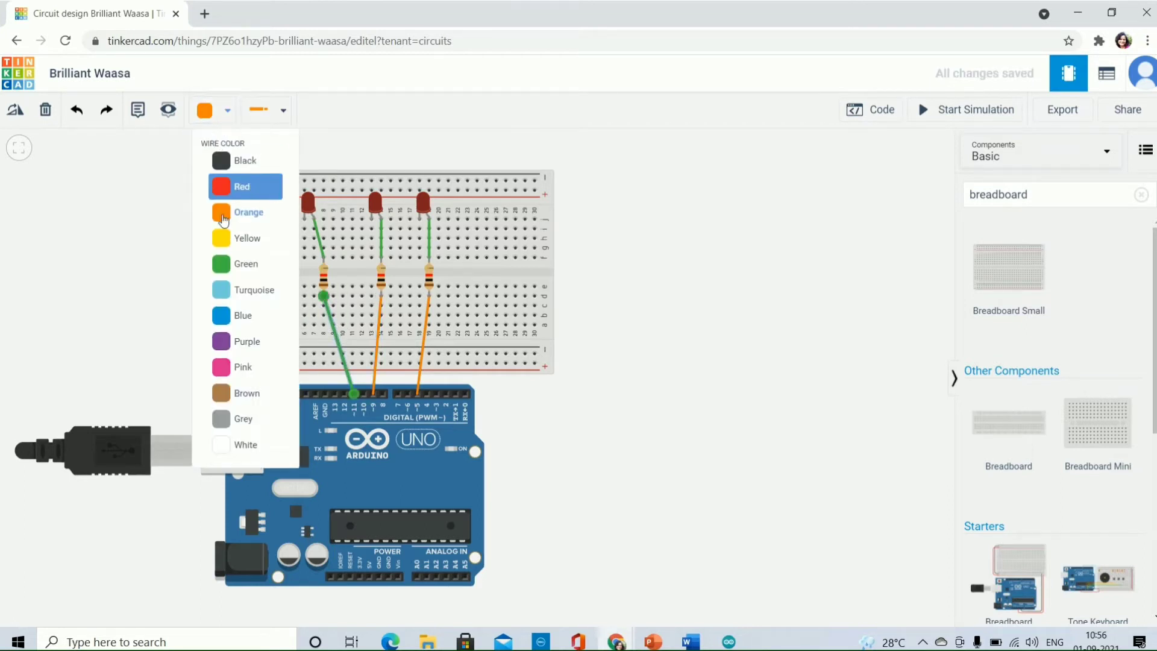
click(239, 215)
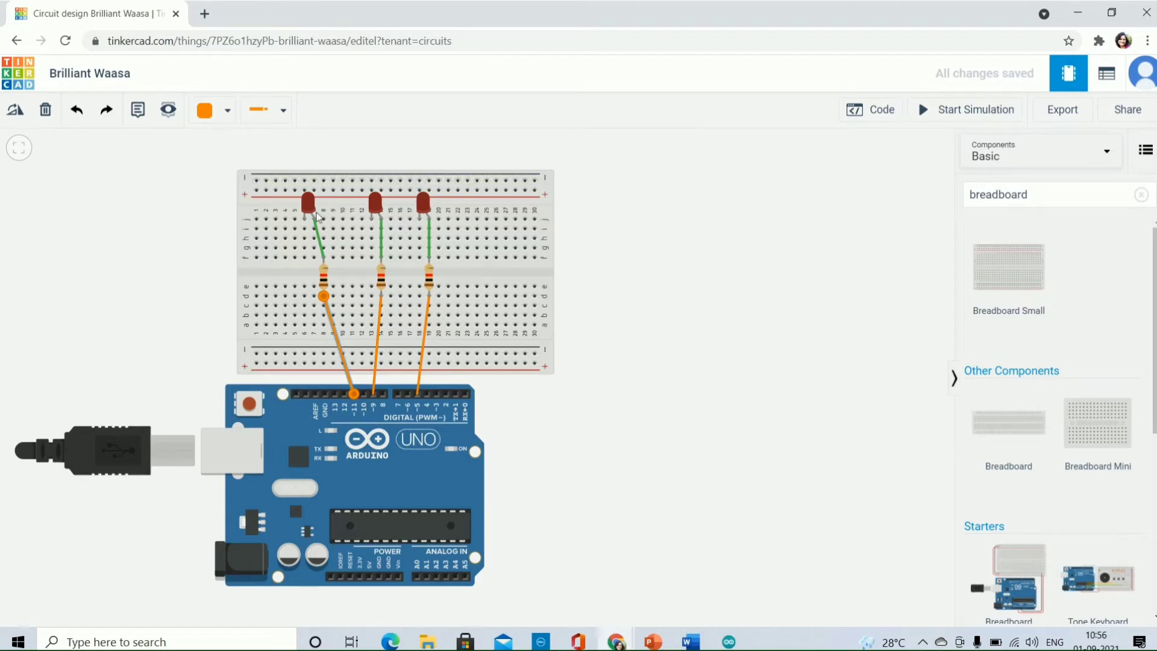
click(376, 208)
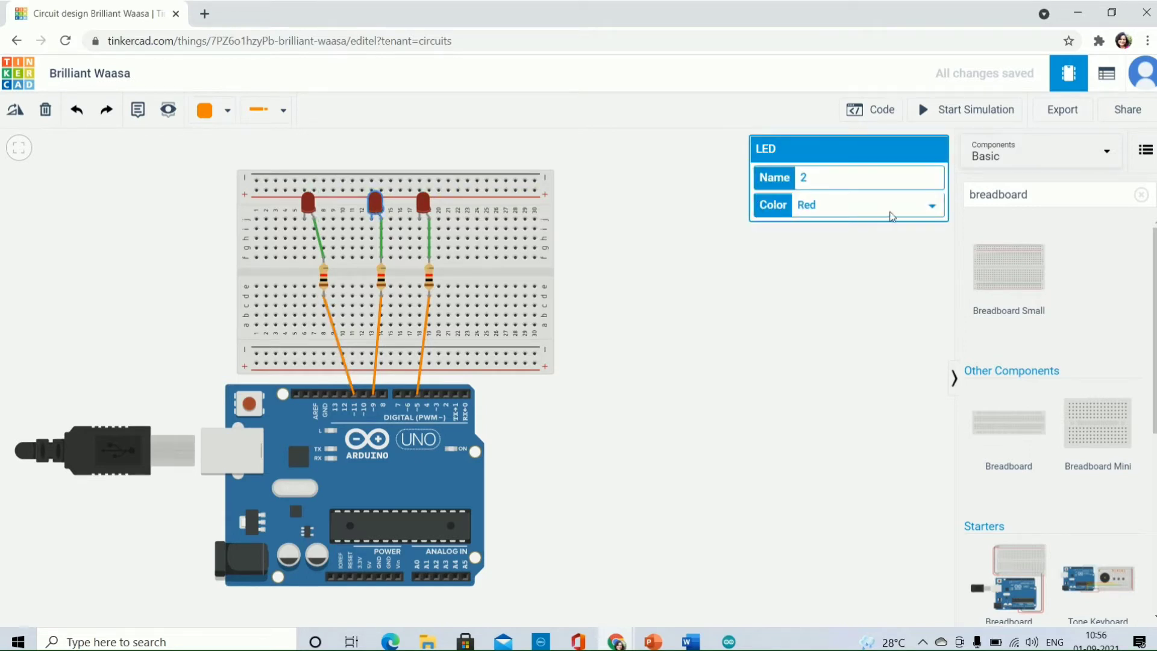
click(932, 208)
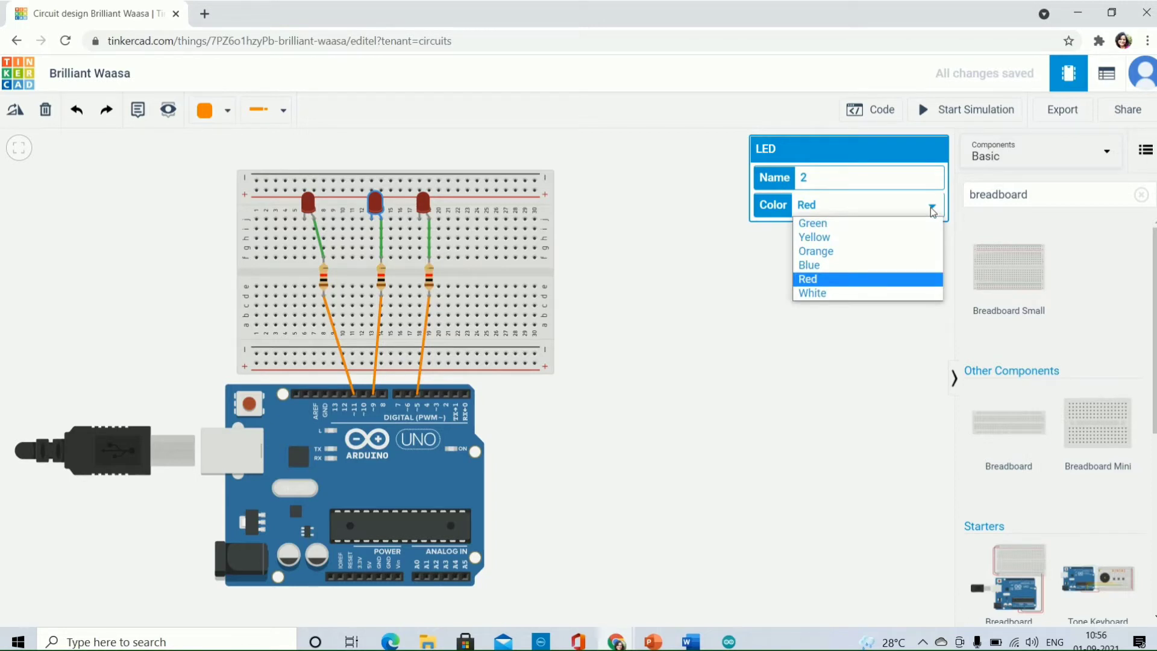
click(308, 200)
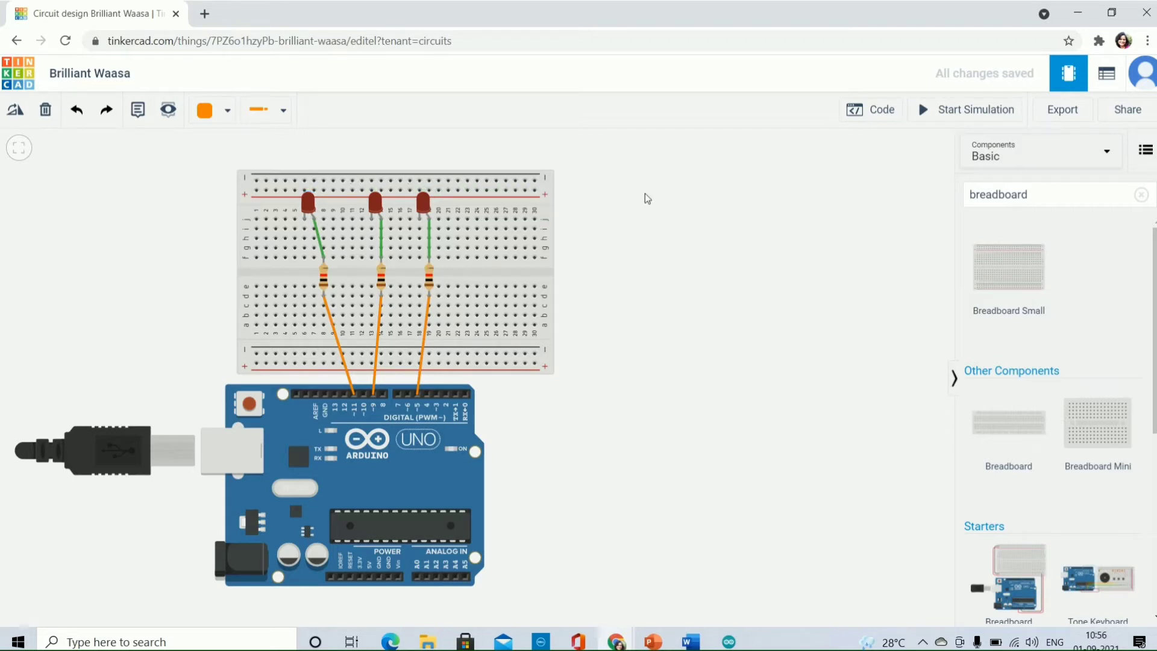
click(372, 208)
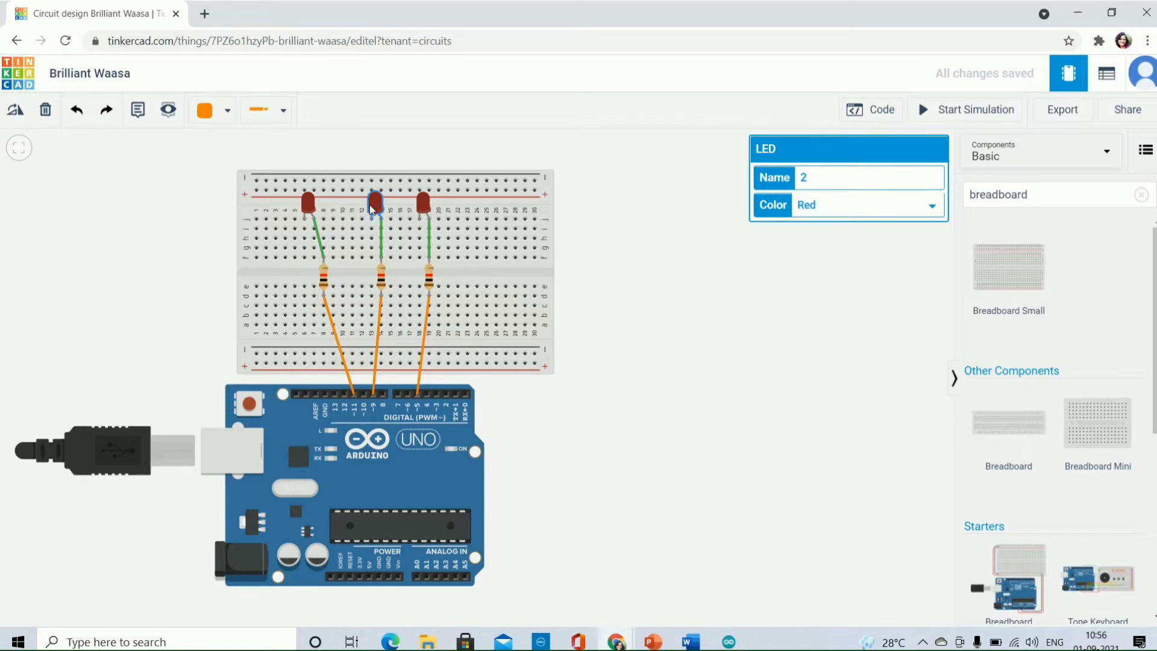
Set the colour of the LED connected to the column 8 resistor to Green.
click(307, 210)
click(927, 210)
click(844, 251)
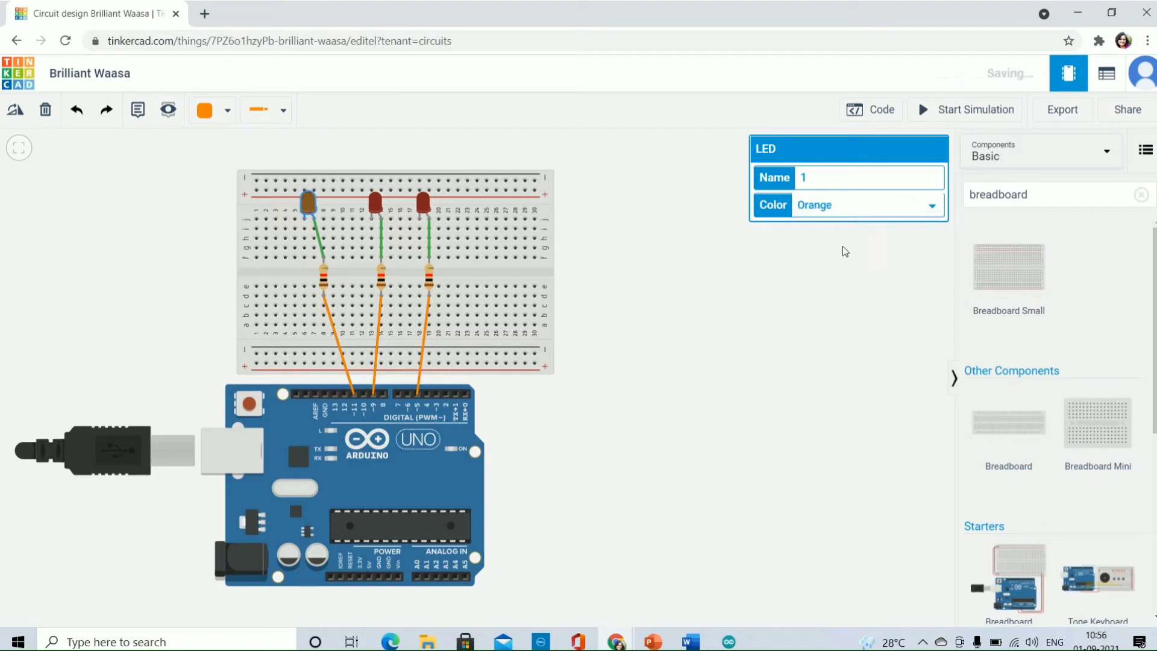
click(933, 204)
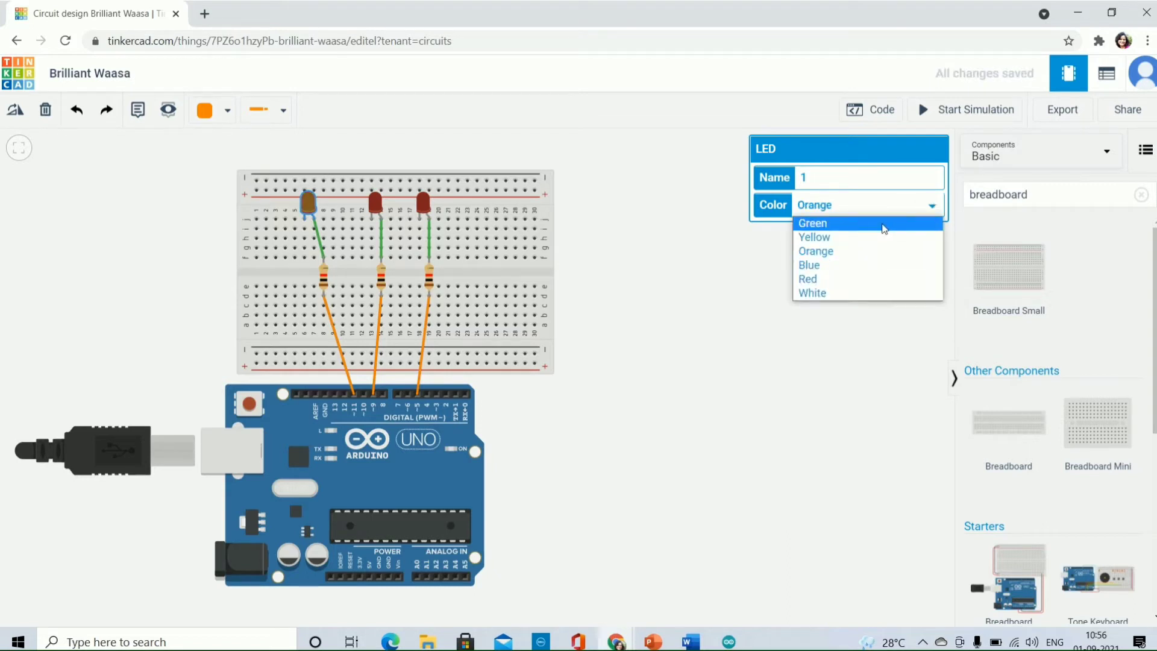
click(888, 227)
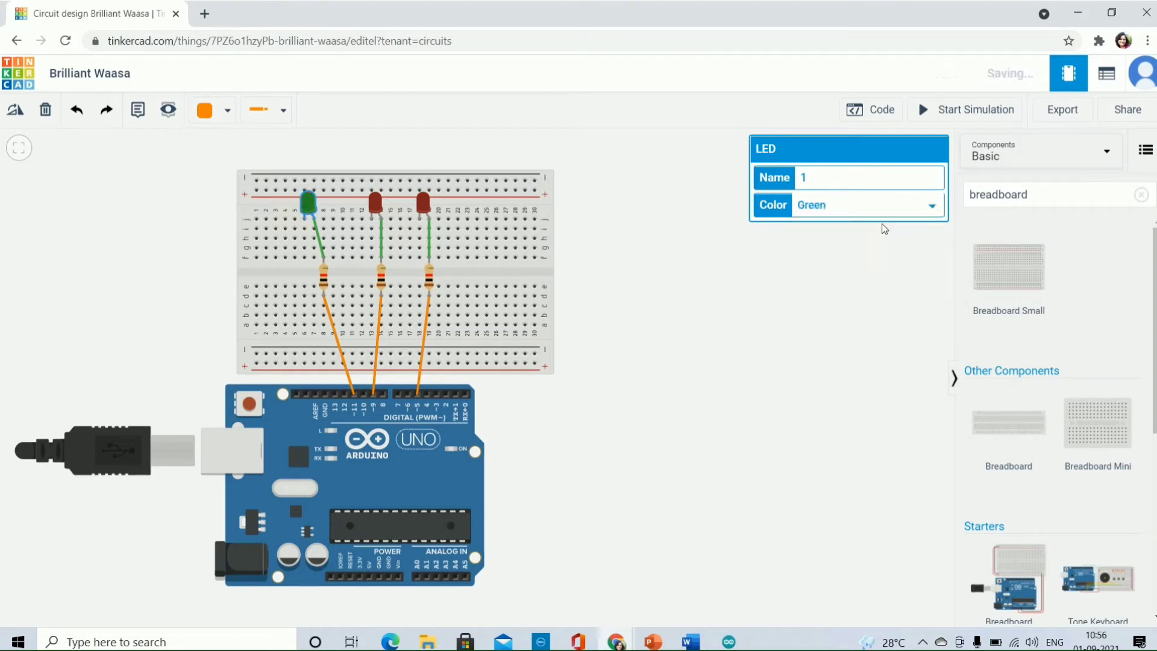
Set the colour of the middle LED to Orange and keep the LED at columns 18–19 Red.
click(374, 205)
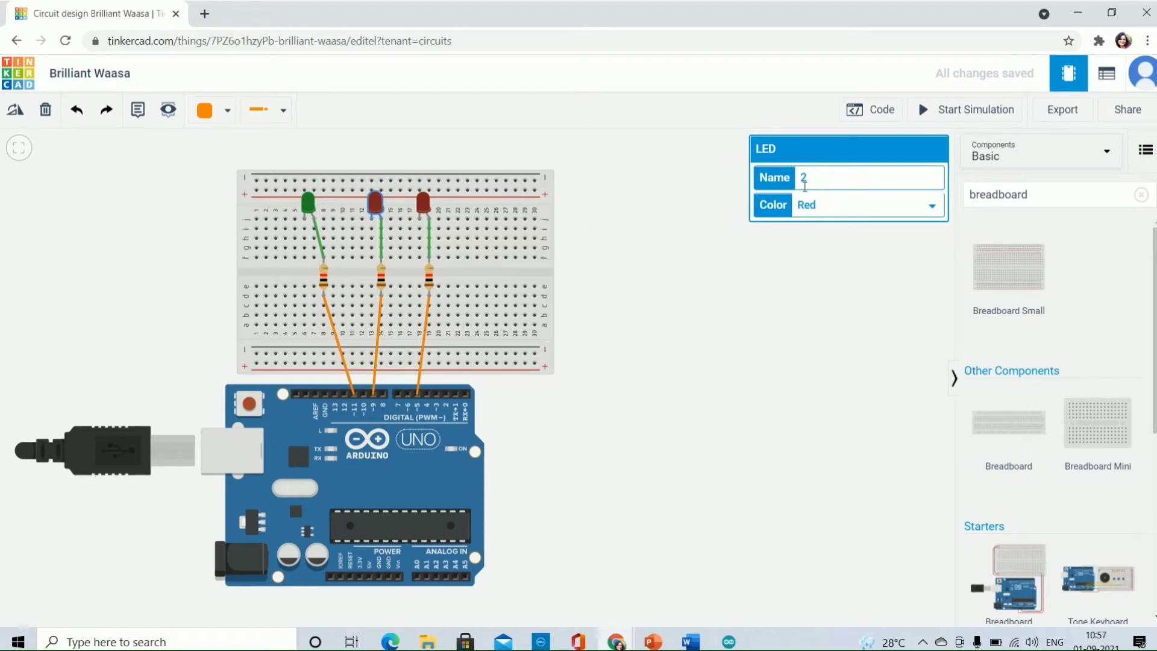
click(932, 206)
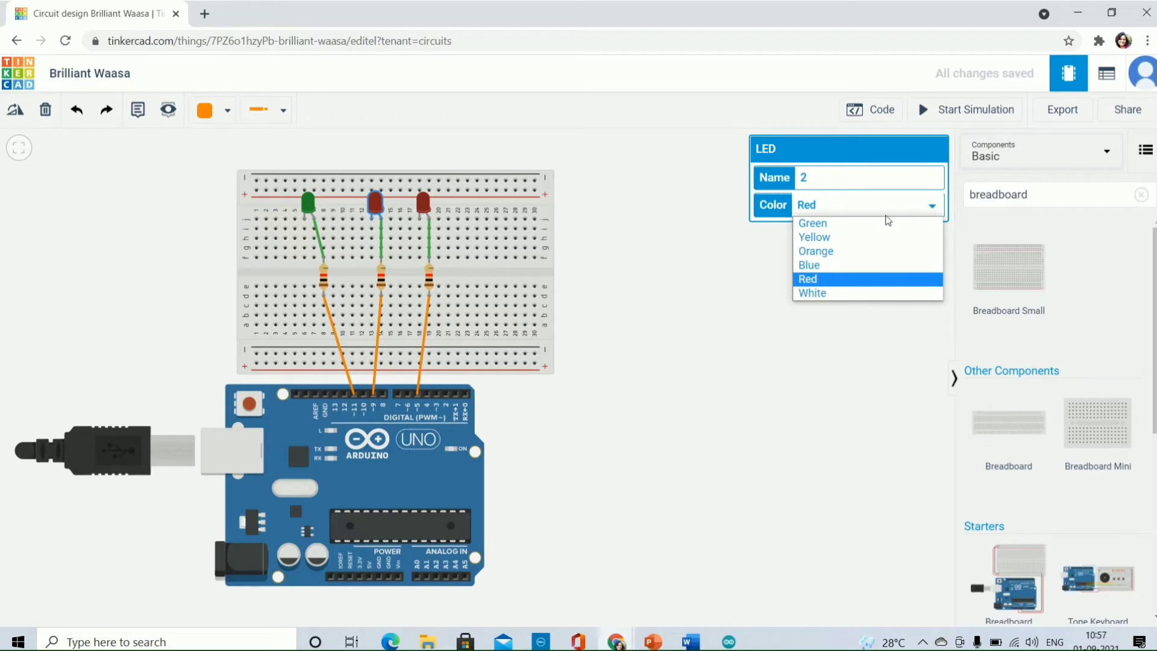
click(860, 254)
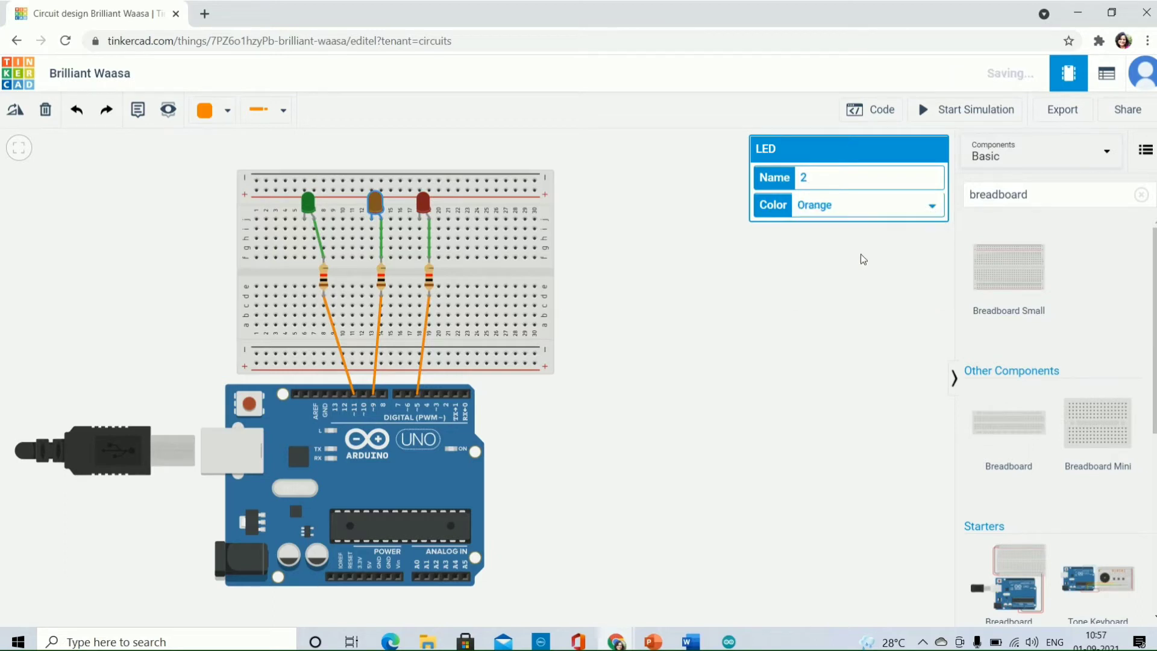
click(427, 213)
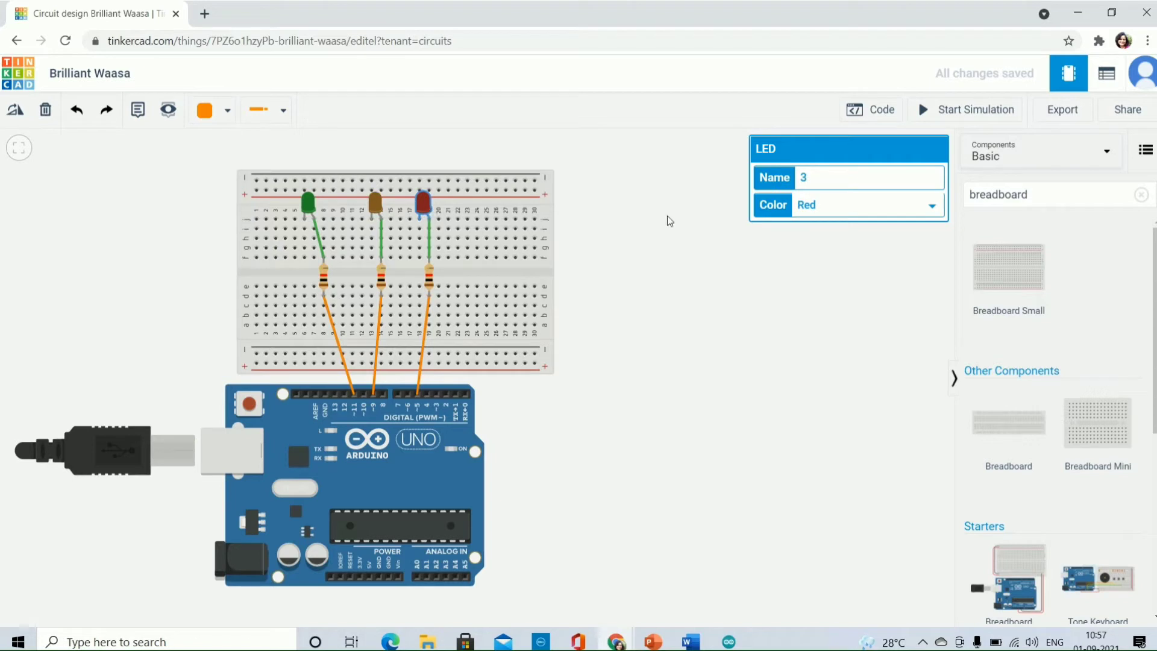
click(783, 315)
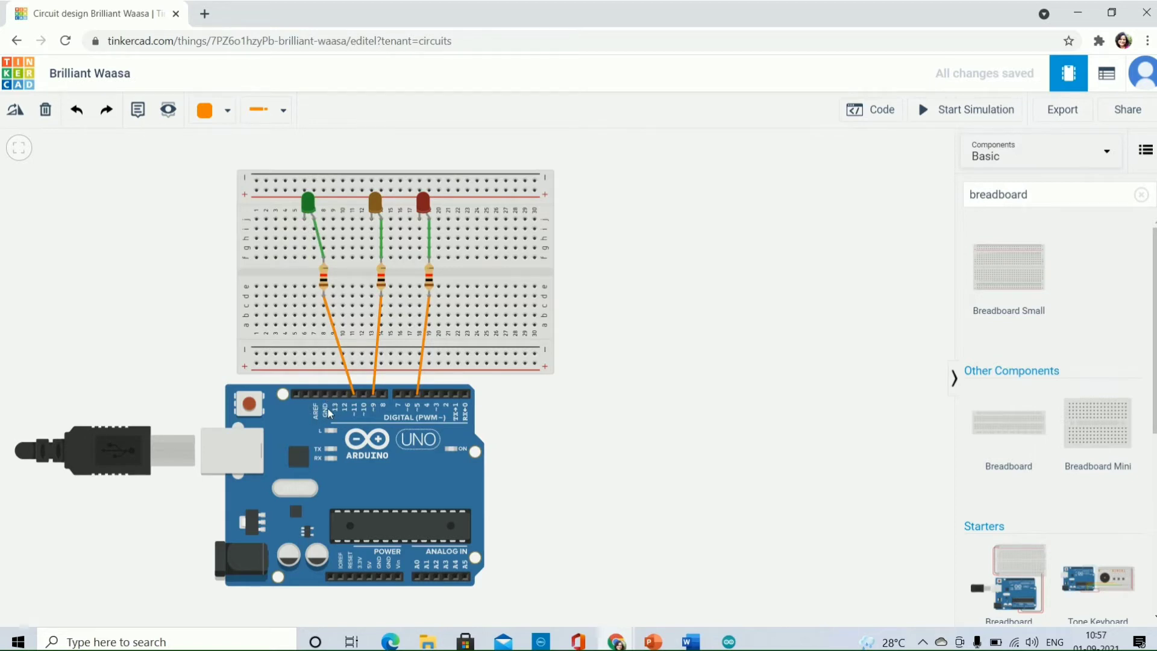
Wire the cathodes of the green, orange and red LEDs straight down to the breadboard's lower negative rail.
click(306, 220)
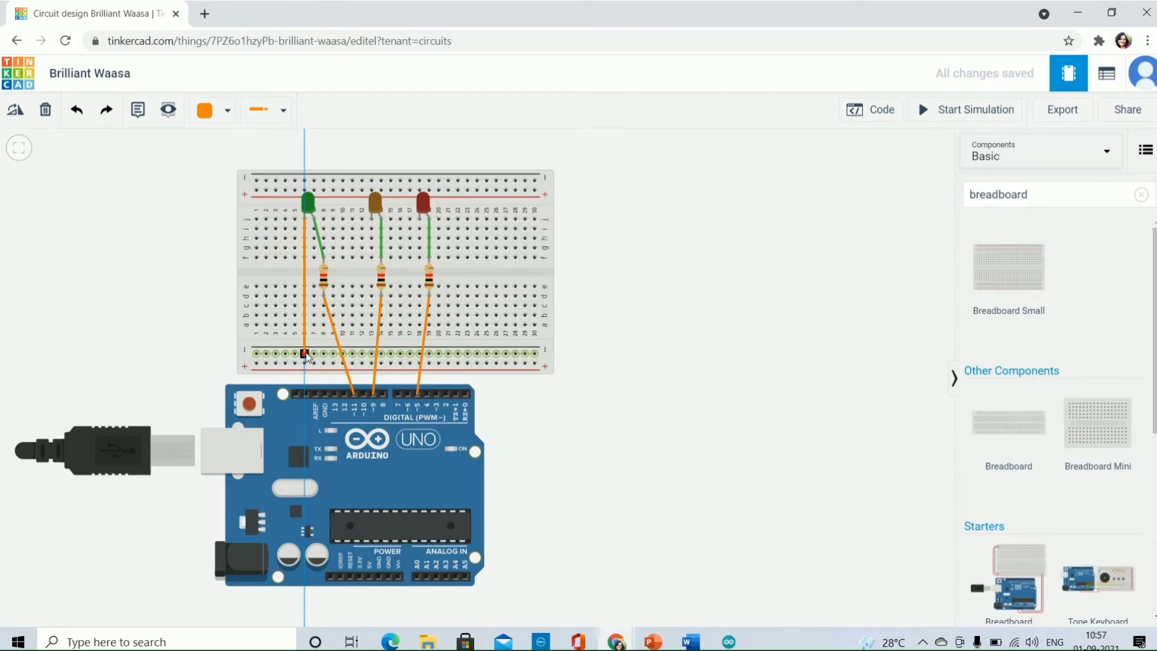
click(305, 354)
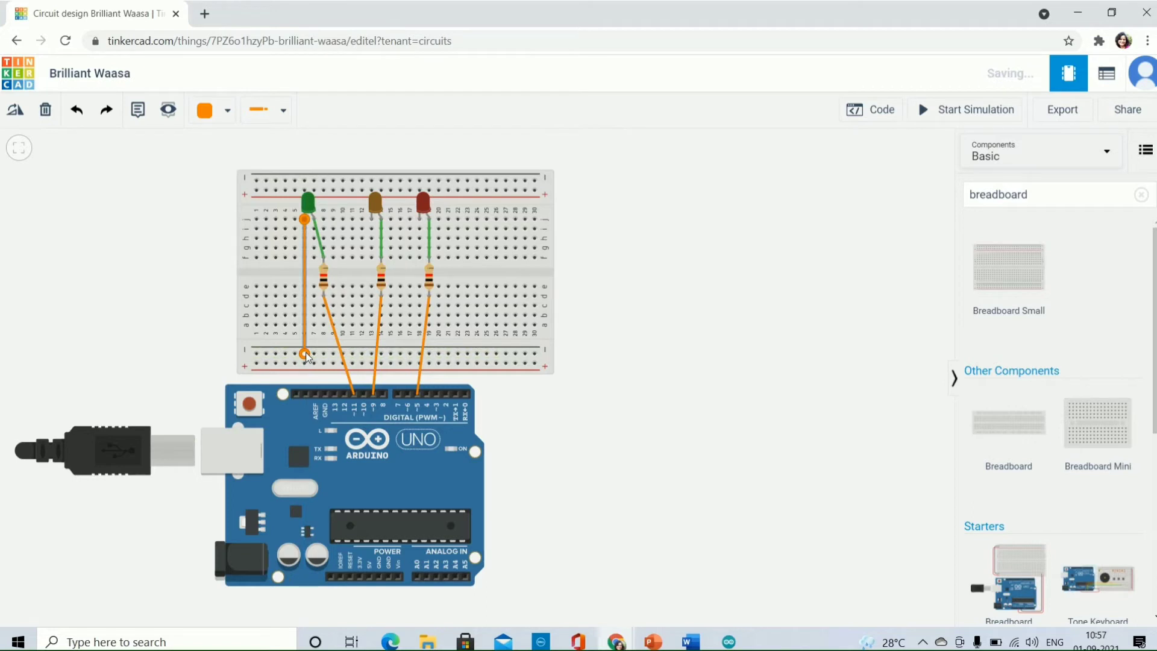
click(372, 221)
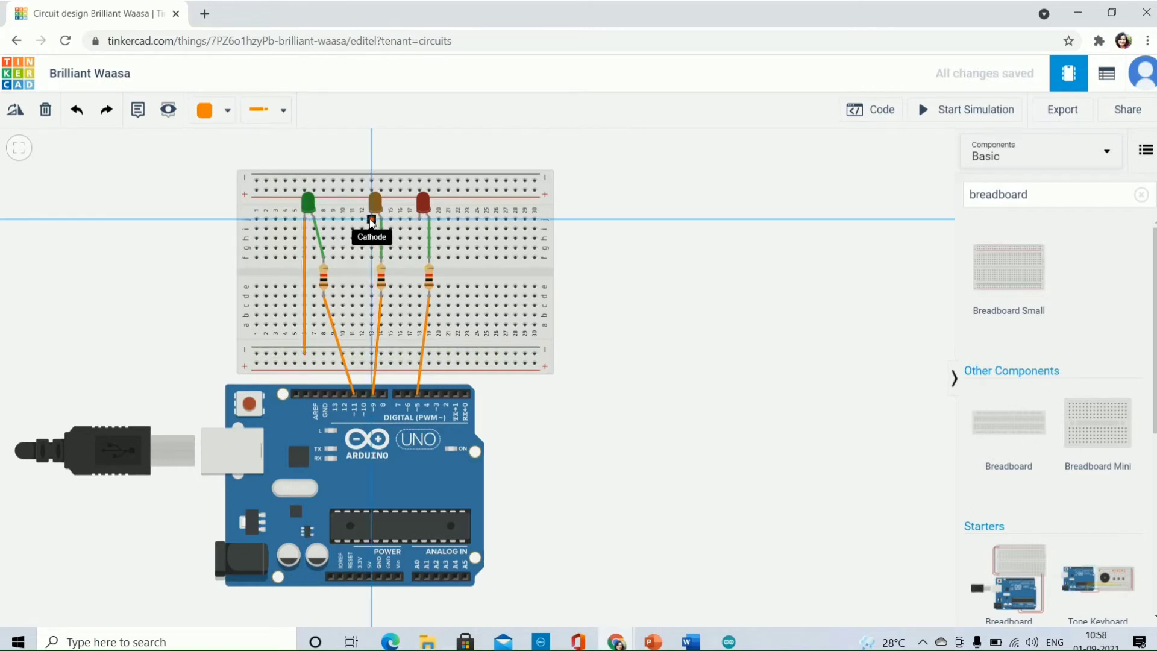
click(372, 355)
click(420, 221)
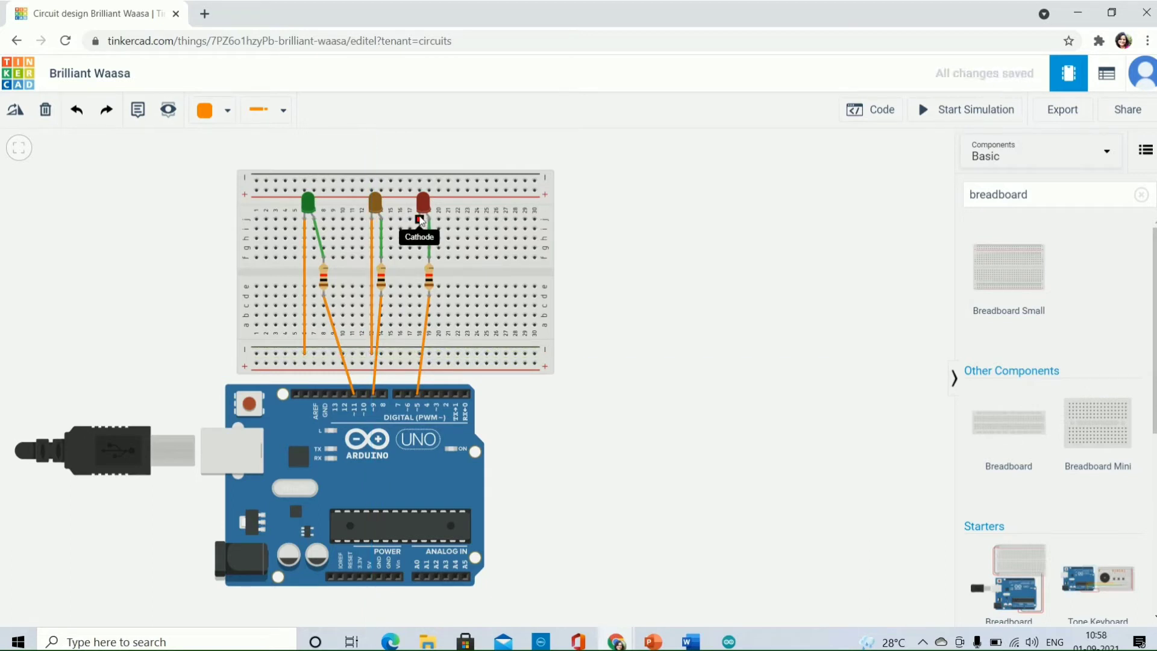
click(420, 354)
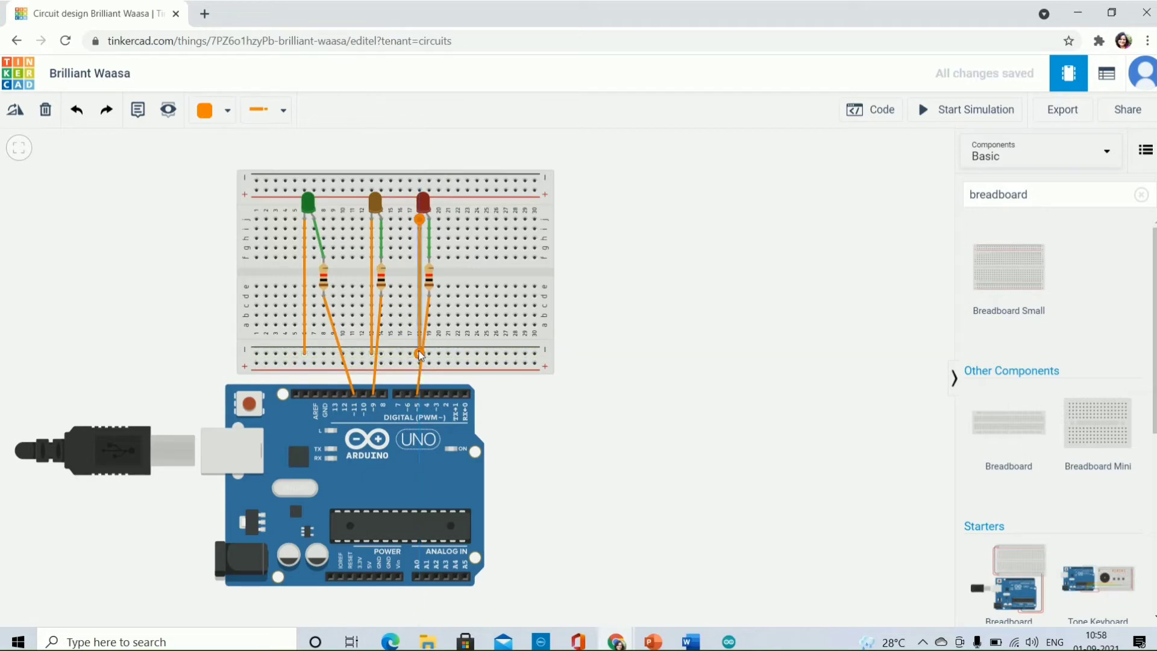
click(577, 272)
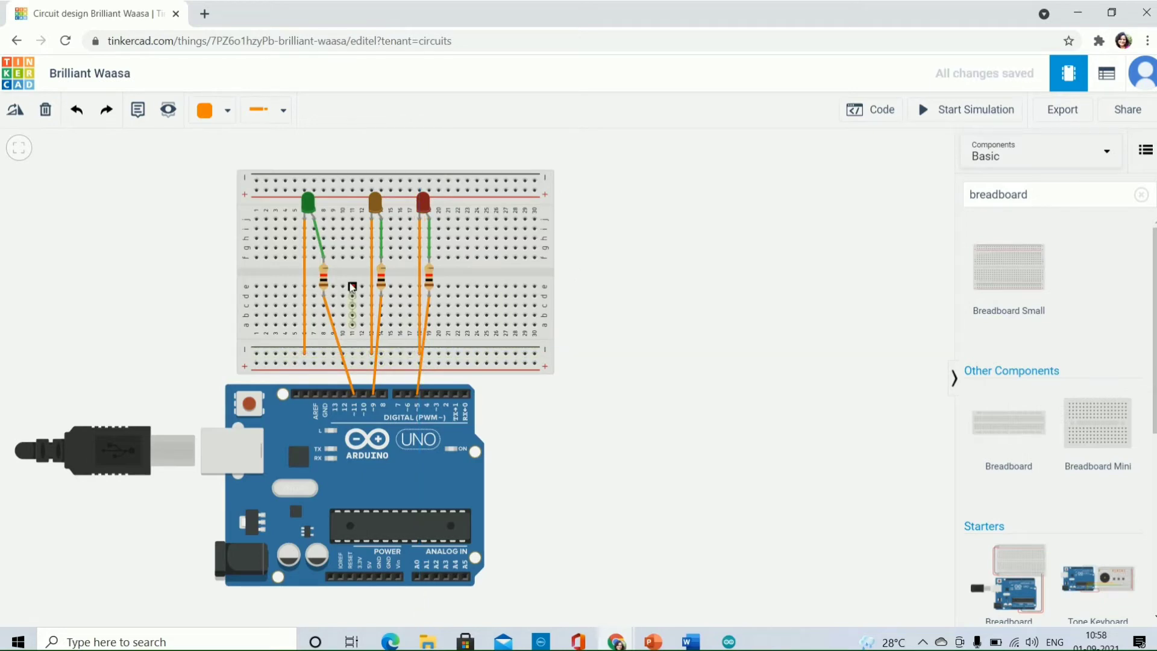
Change the three wires between the LED cathodes and the lower negative rail to green.
click(307, 270)
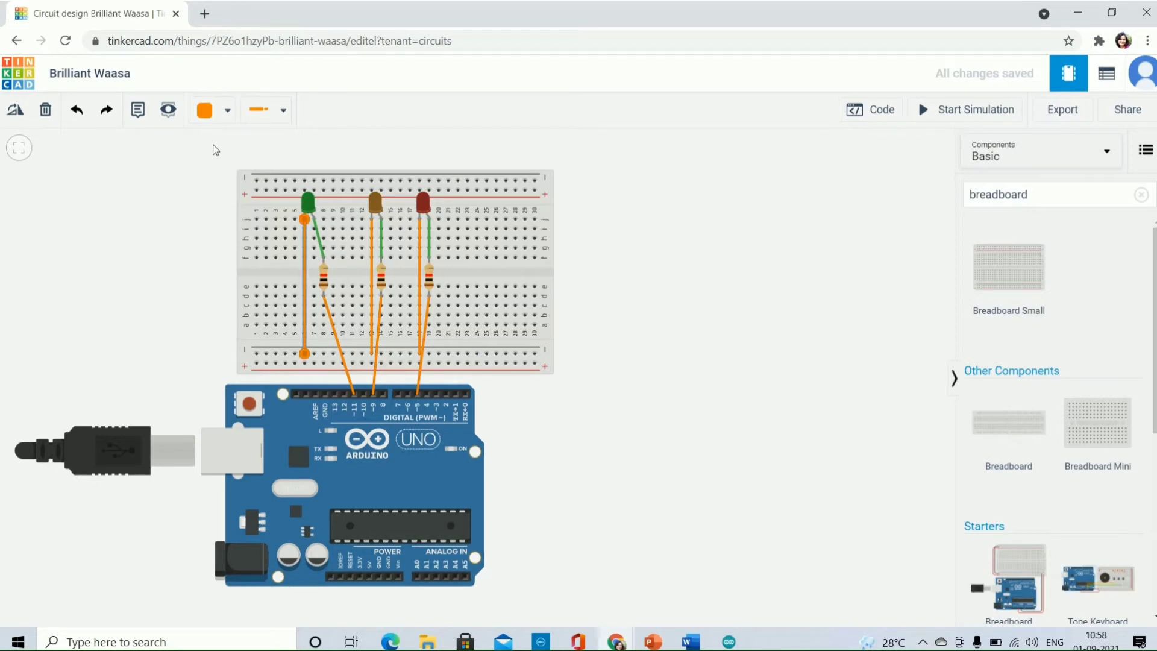
click(225, 115)
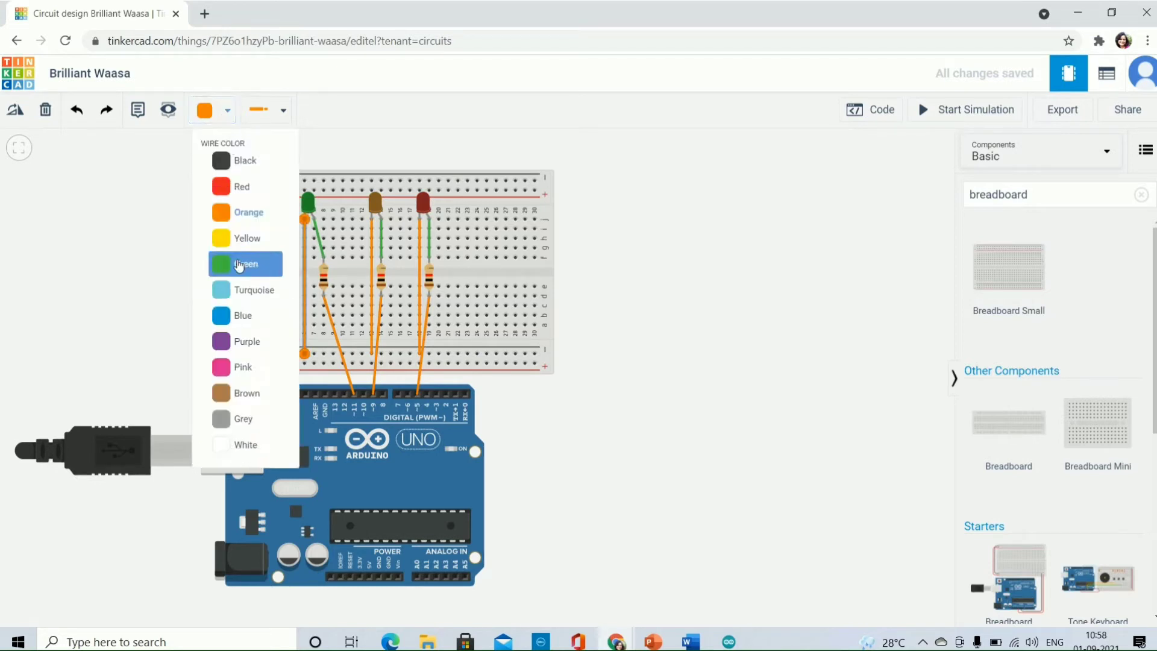
click(240, 265)
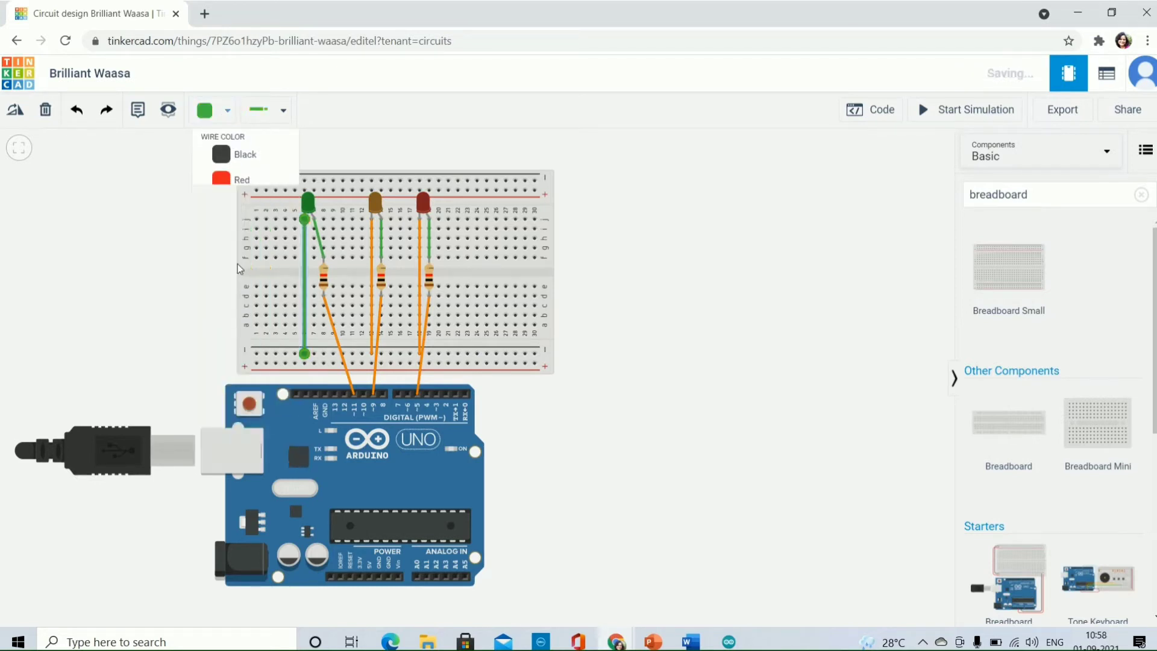
click(373, 258)
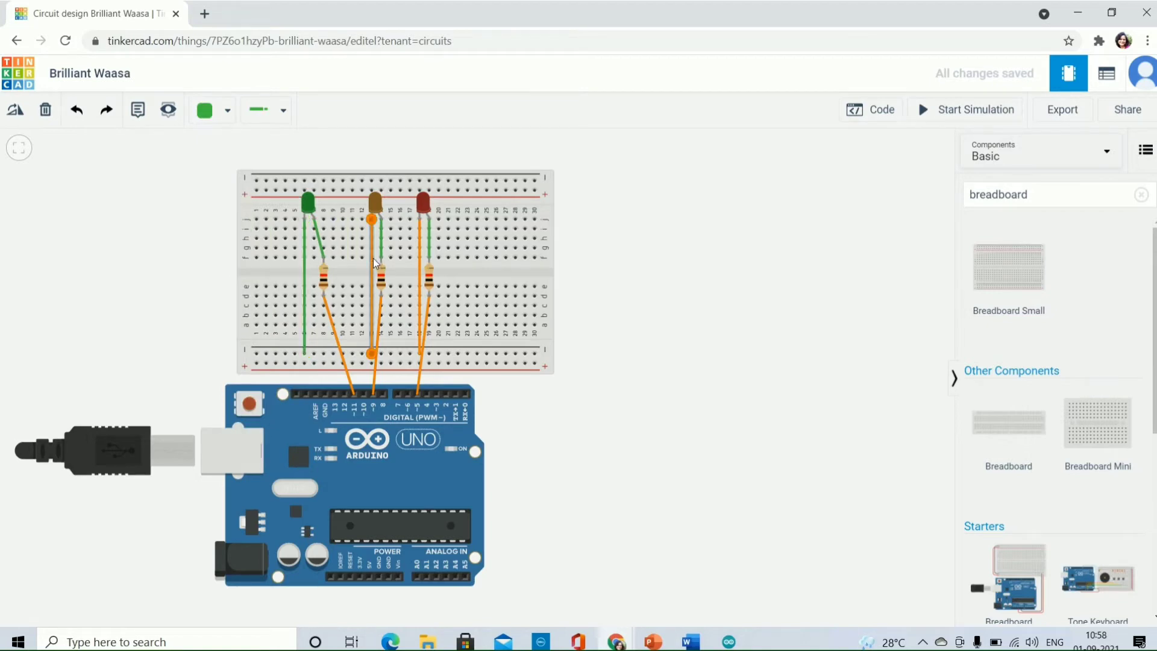
click(228, 111)
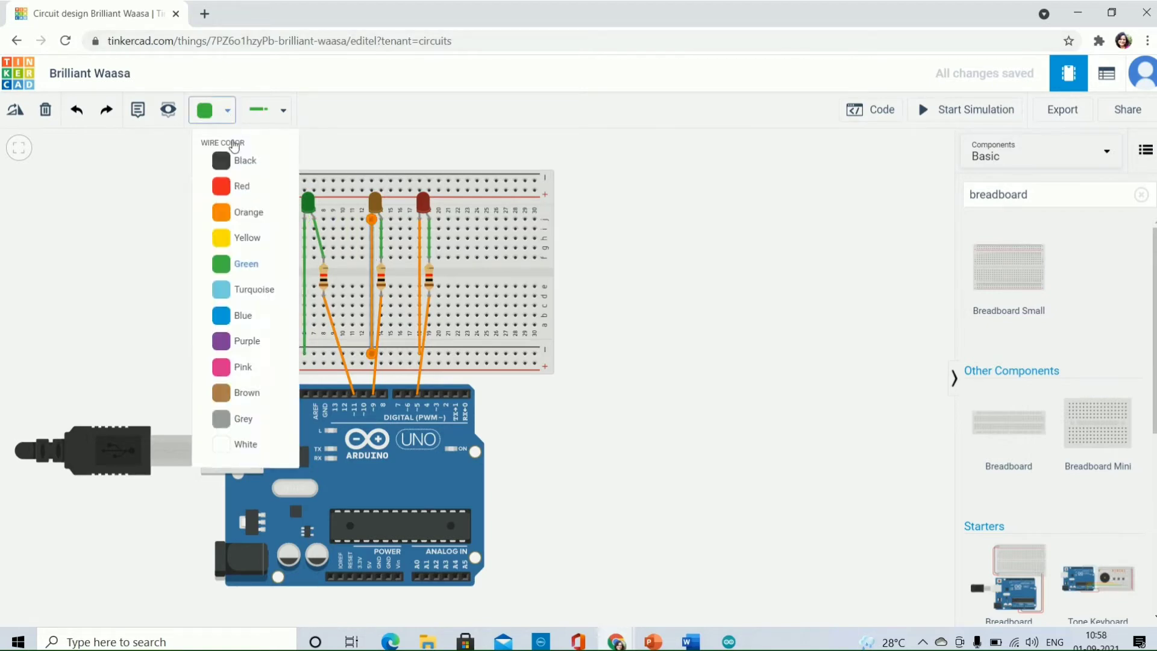
click(252, 267)
click(421, 235)
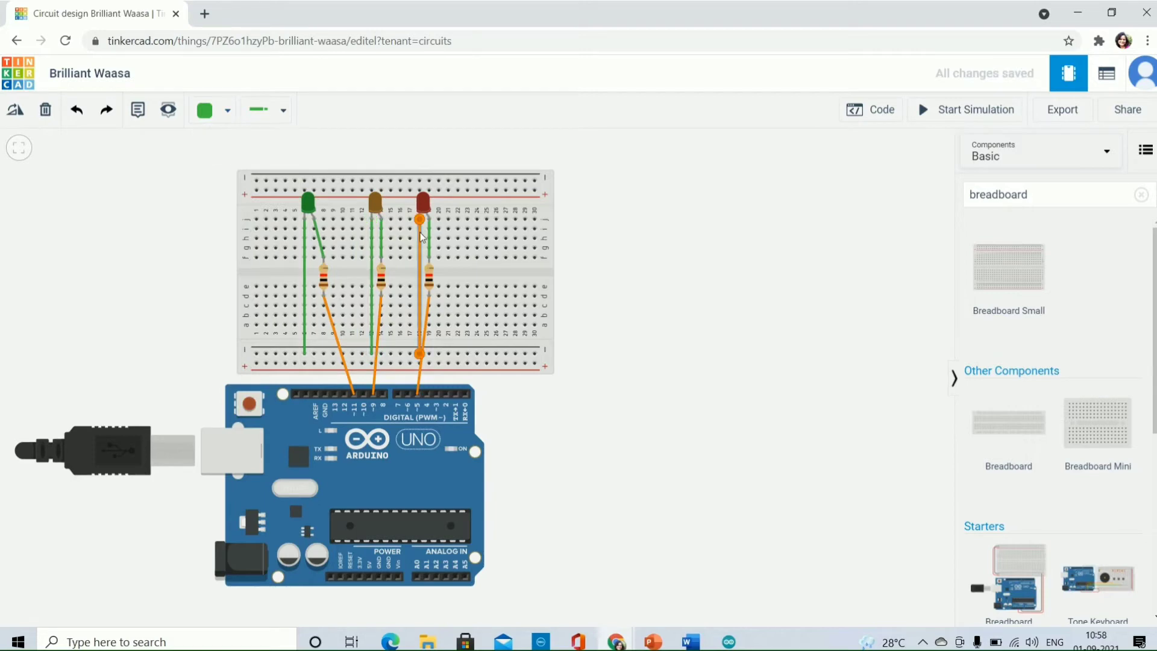
click(227, 111)
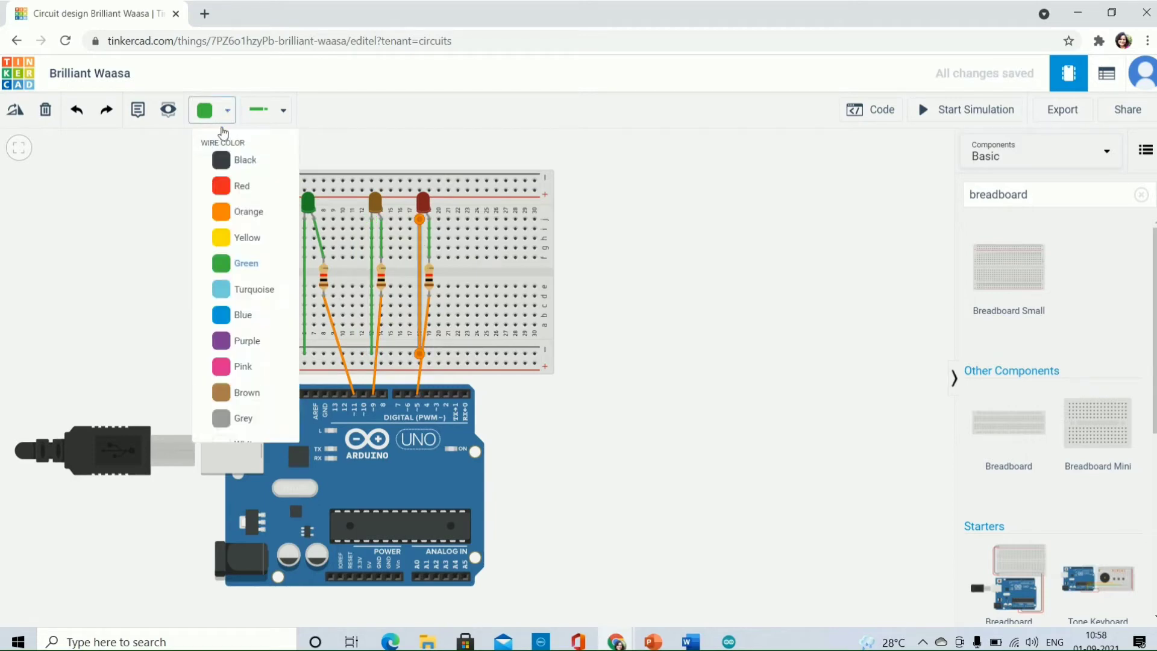
click(233, 264)
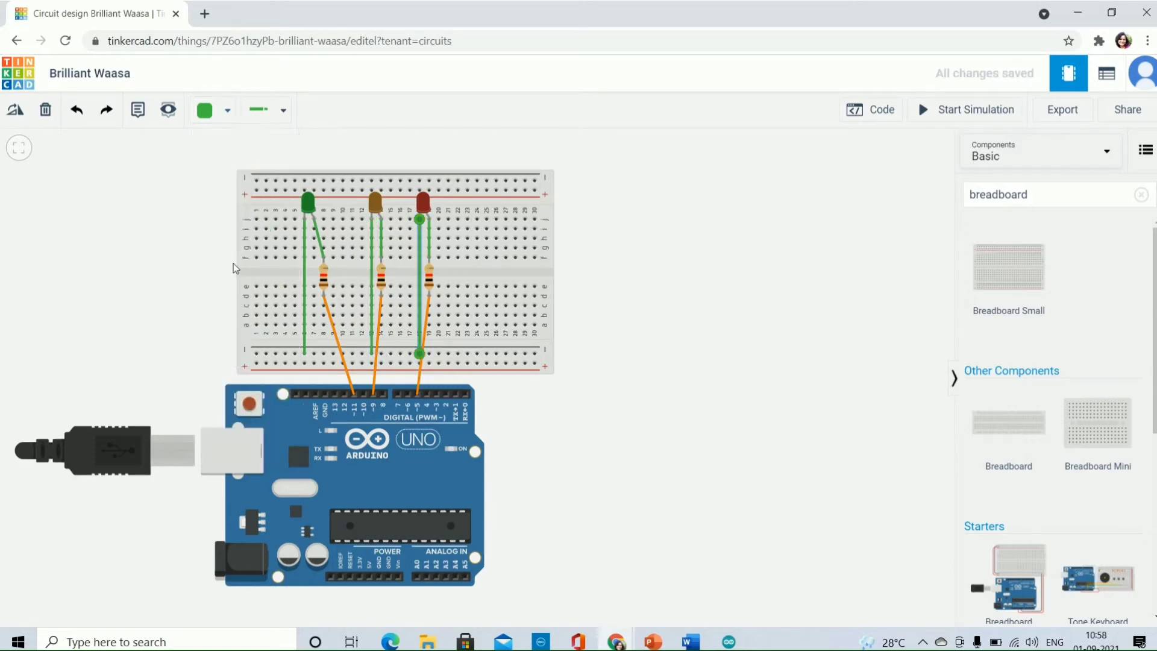
click(629, 296)
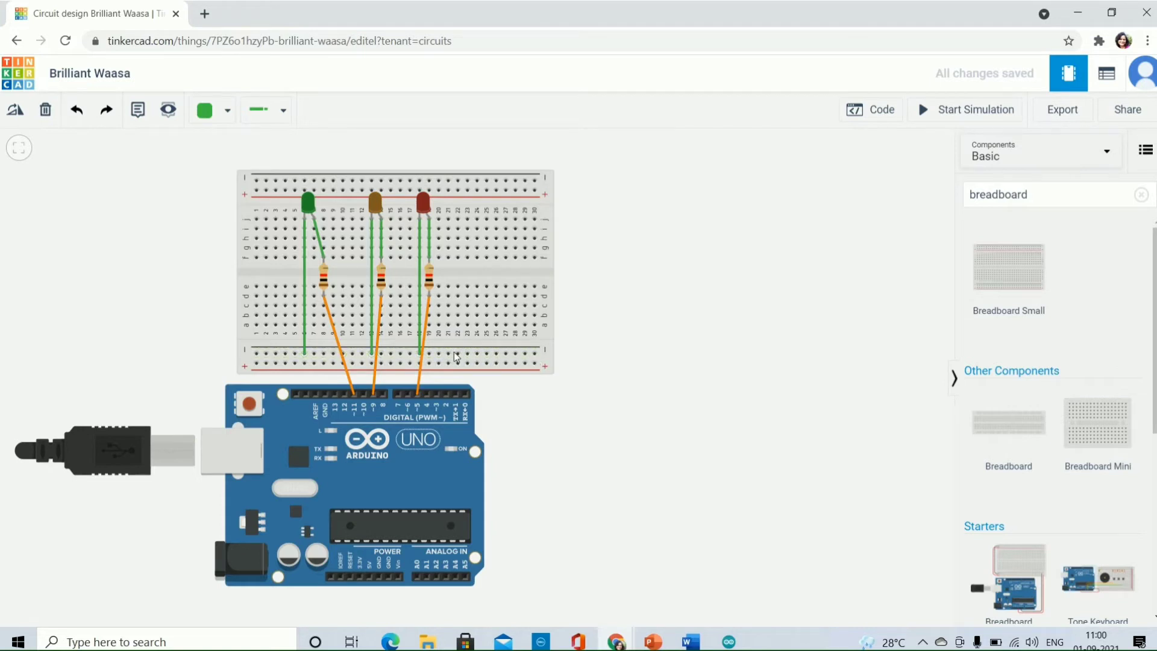
Wire the lower negative rail at column 30 around the Arduino to a GND pin in its POWER header, and colour the wire black.
click(535, 354)
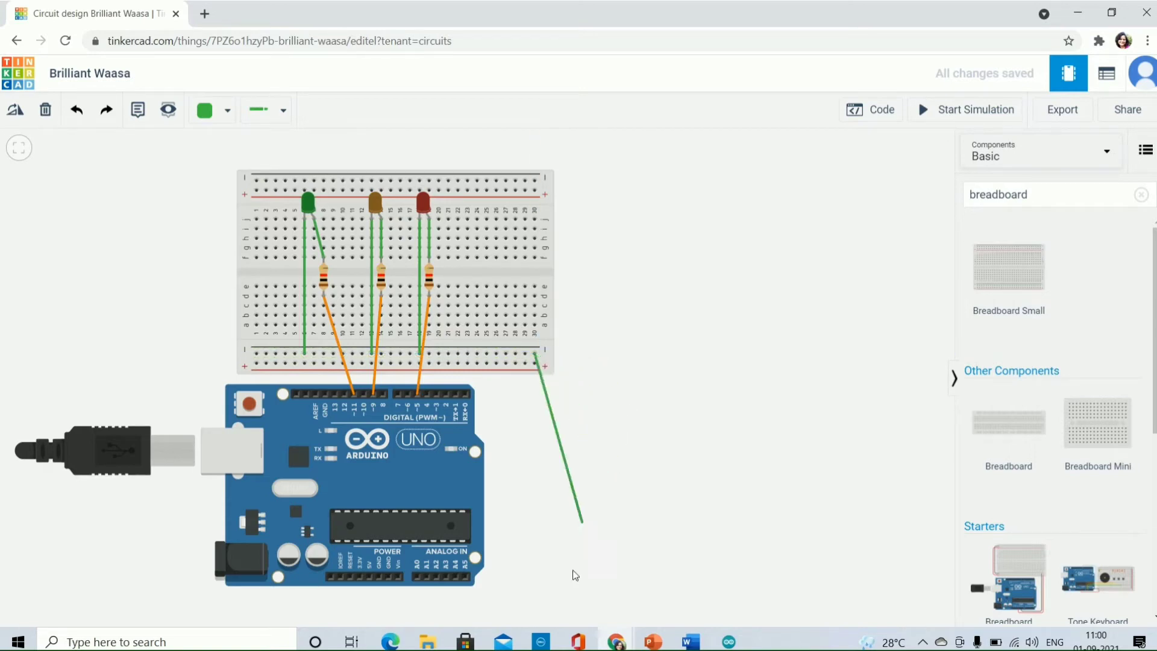
click(543, 593)
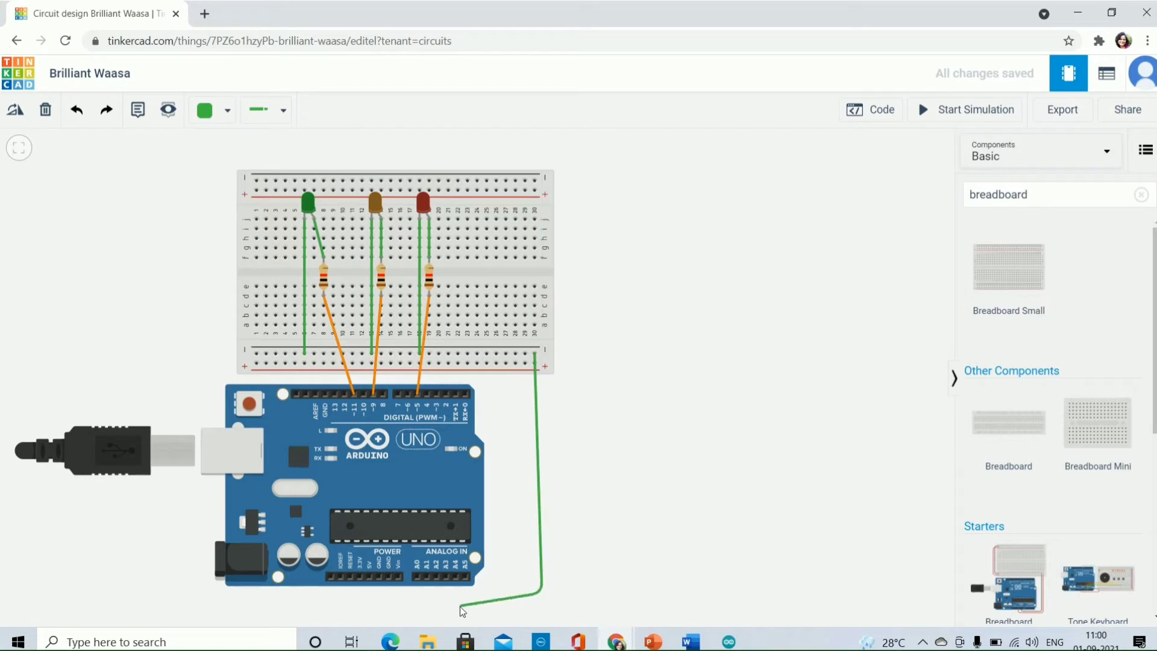
click(420, 608)
click(368, 605)
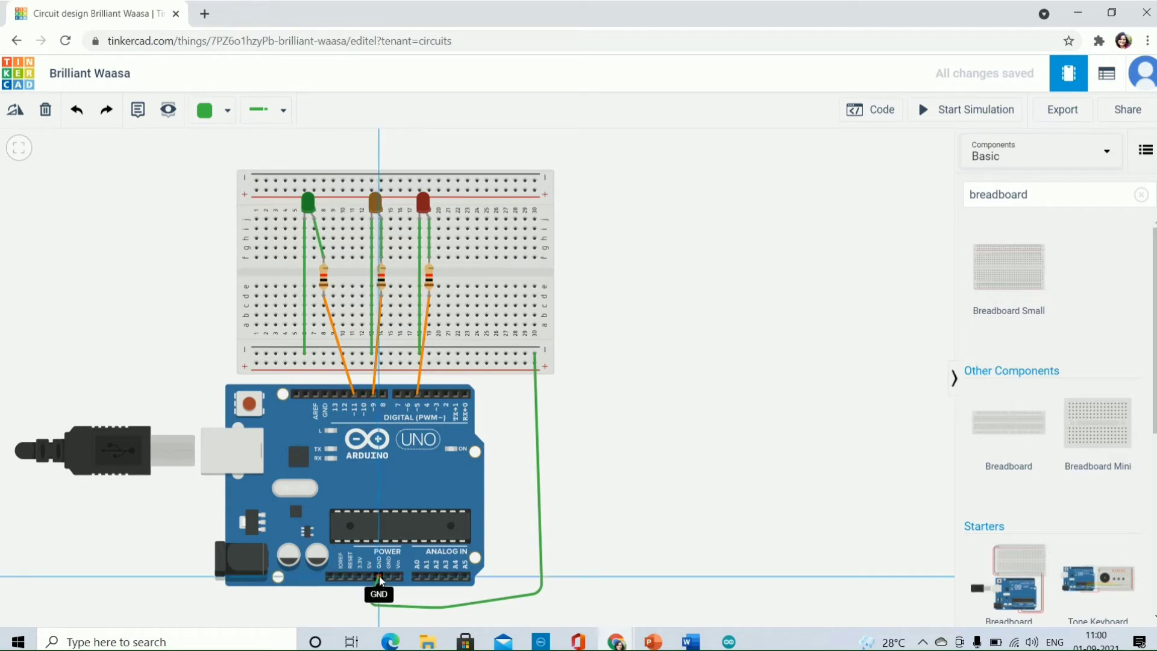
click(379, 579)
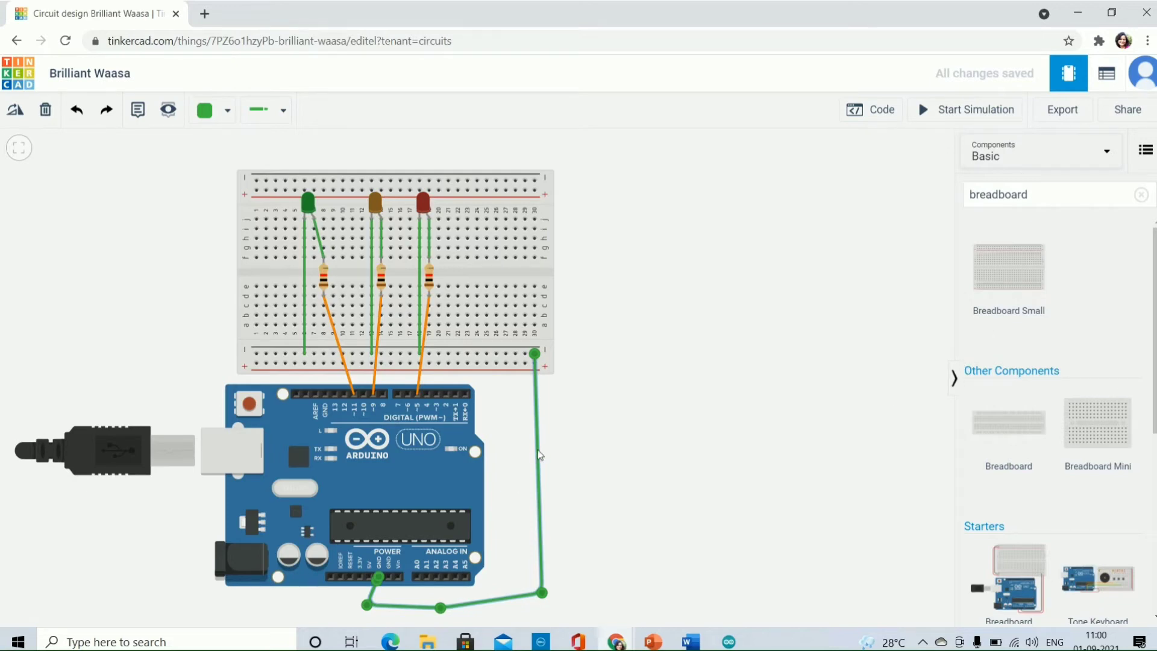
click(228, 112)
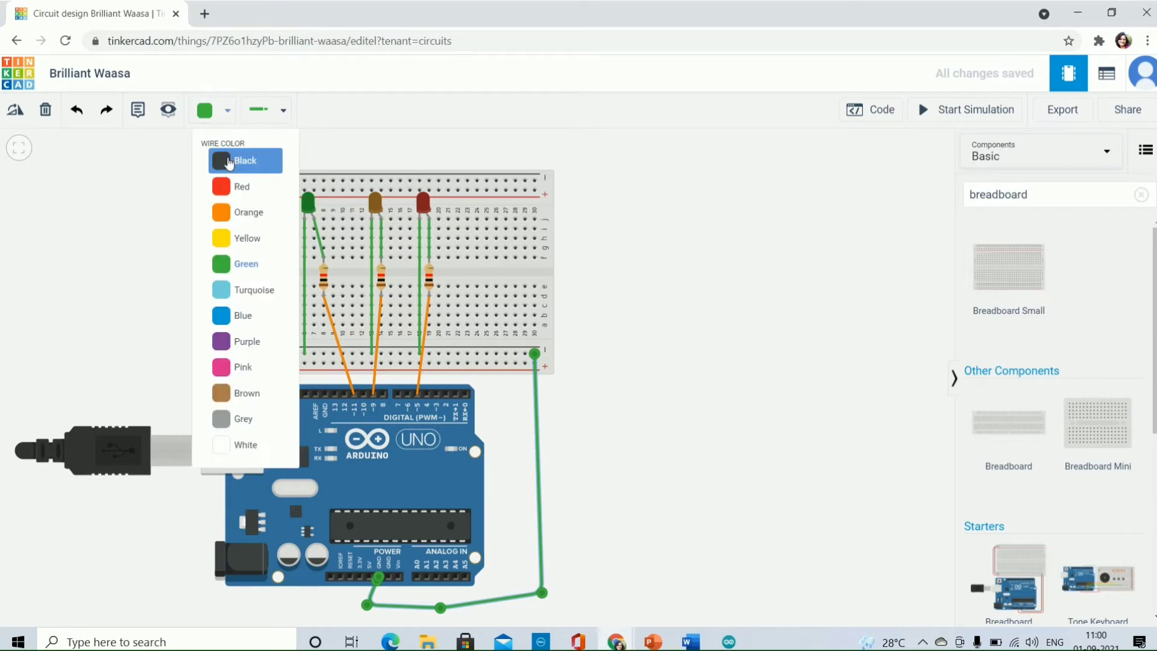
click(229, 162)
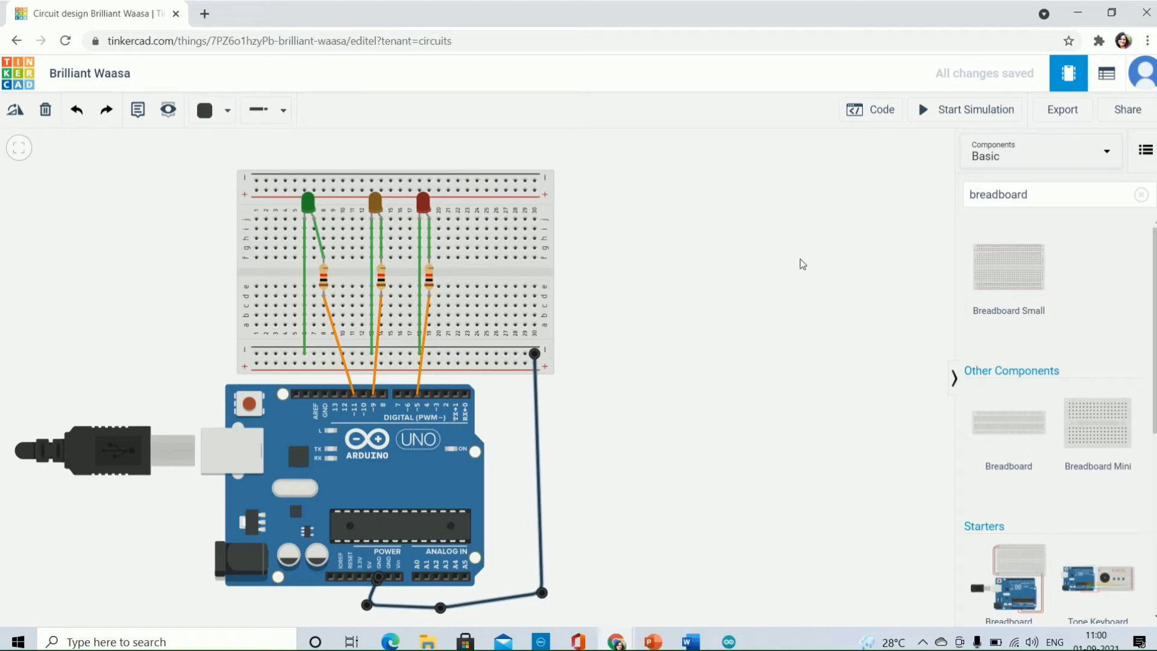
Reshape the black ground wire by moving its outer bend farther away from the Arduino and breadboard.
drag(542, 593, 570, 577)
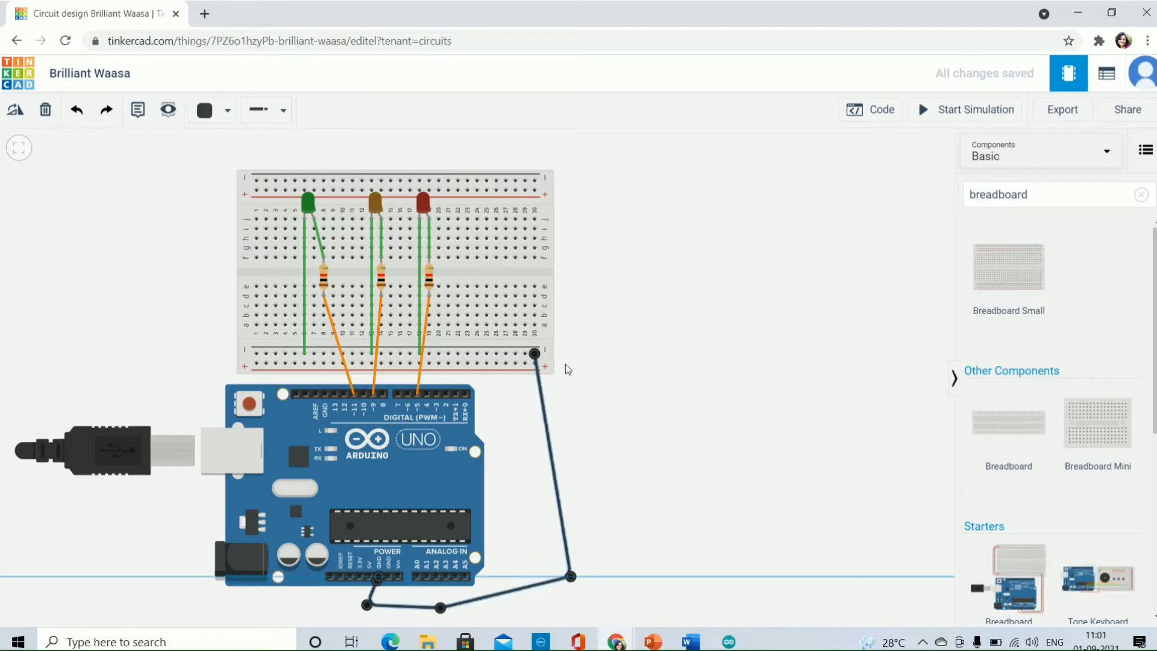
drag(566, 365, 594, 328)
drag(545, 384, 664, 270)
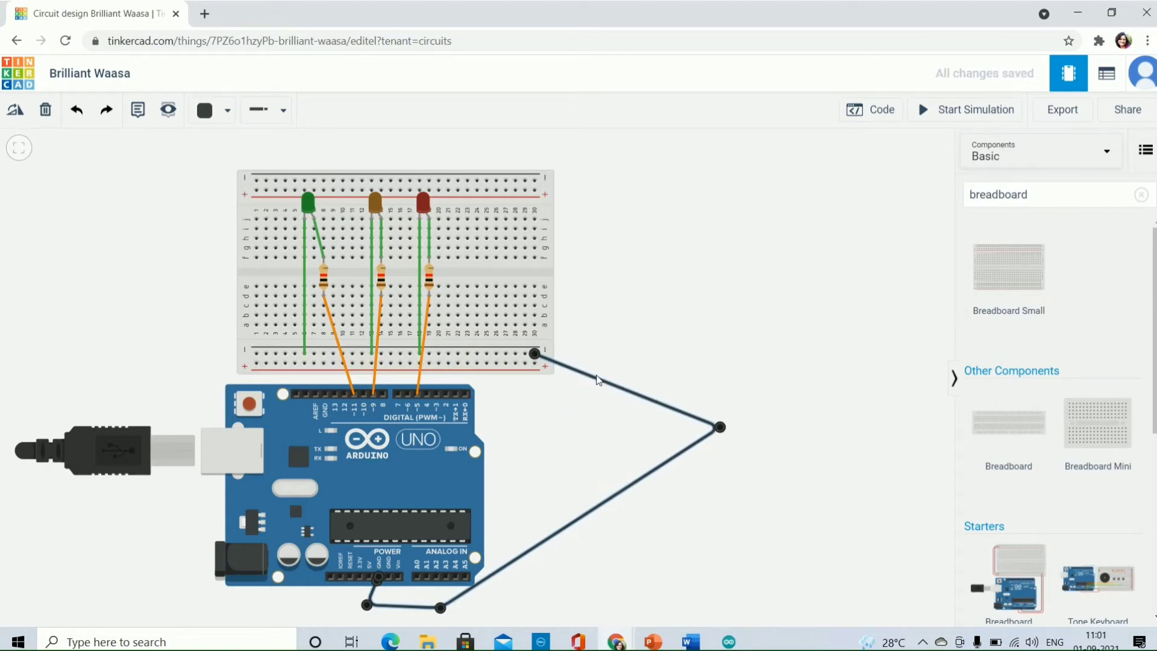
Move the black ground wire's outer bend upward so the wire leaves the breadboard at a shallower slope.
click(604, 351)
drag(605, 351, 609, 323)
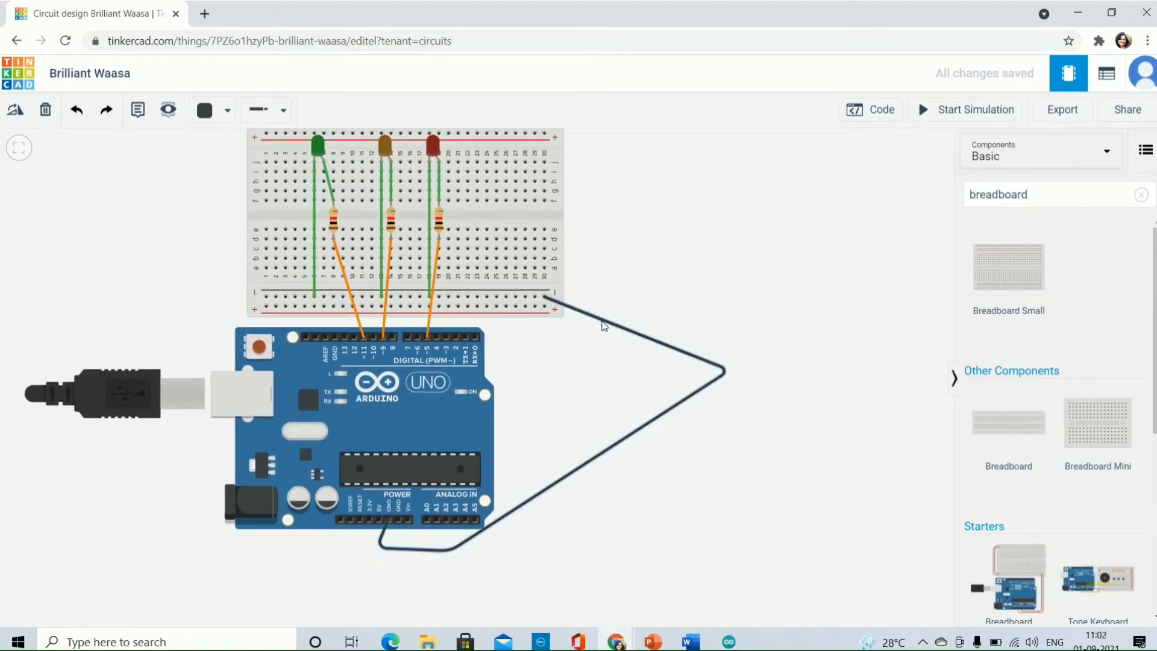
click(606, 323)
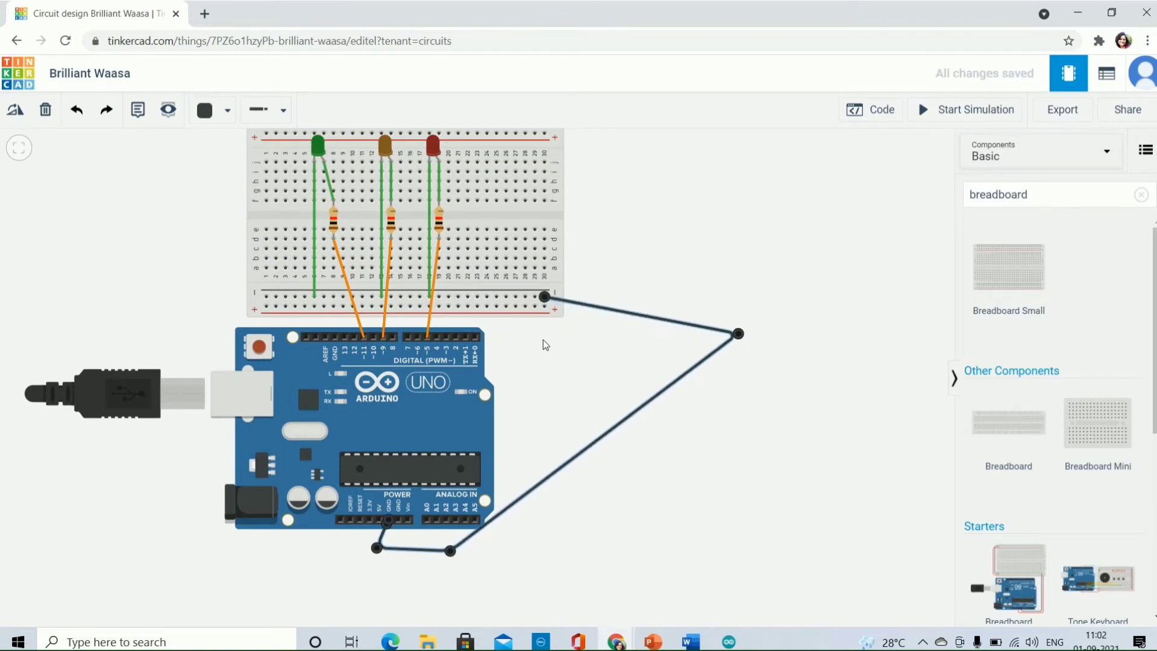
drag(544, 338, 548, 402)
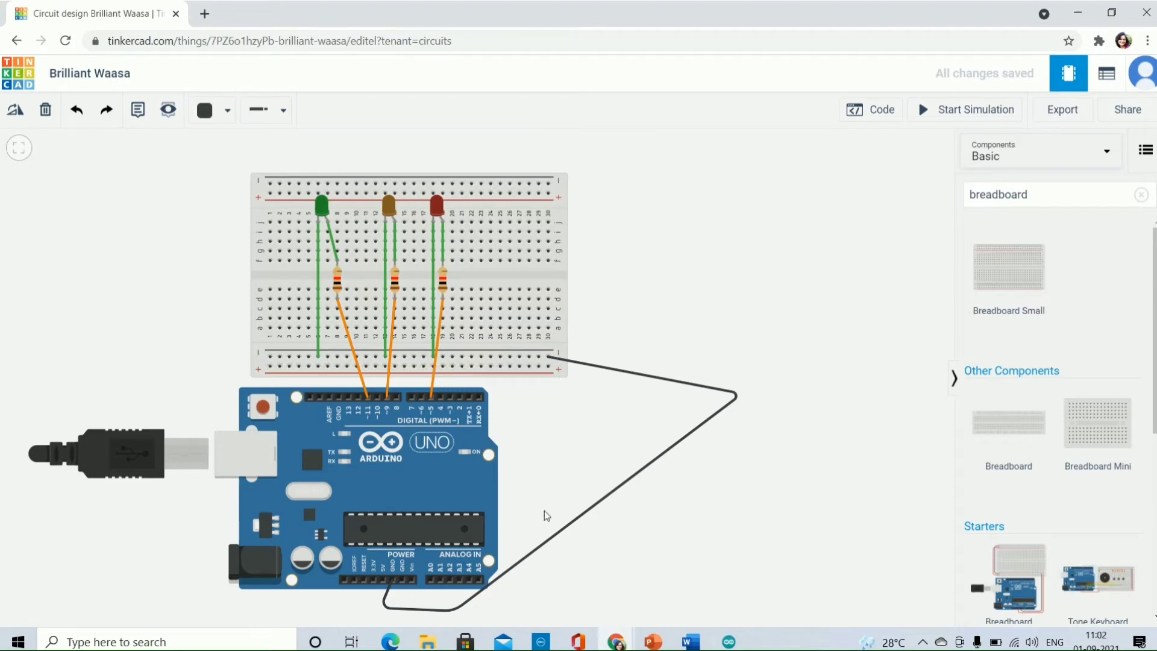
Wire the lower positive rail at column 30 around the Arduino to the second GND pin in its POWER header, and colour the wire red.
click(548, 369)
click(718, 515)
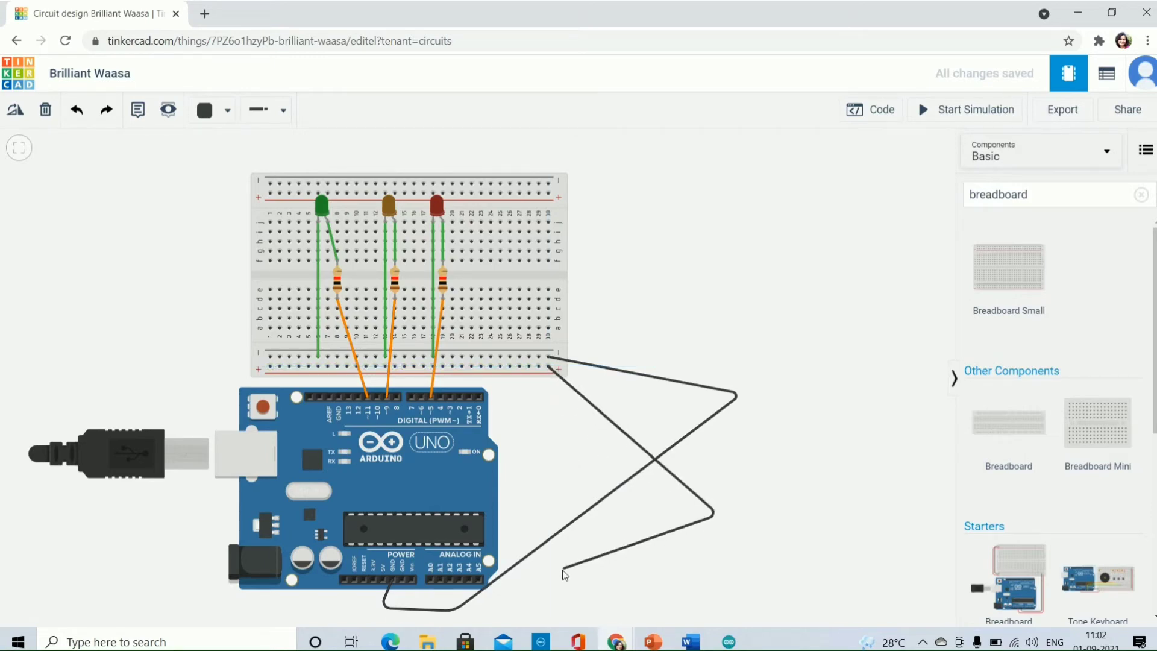
click(384, 624)
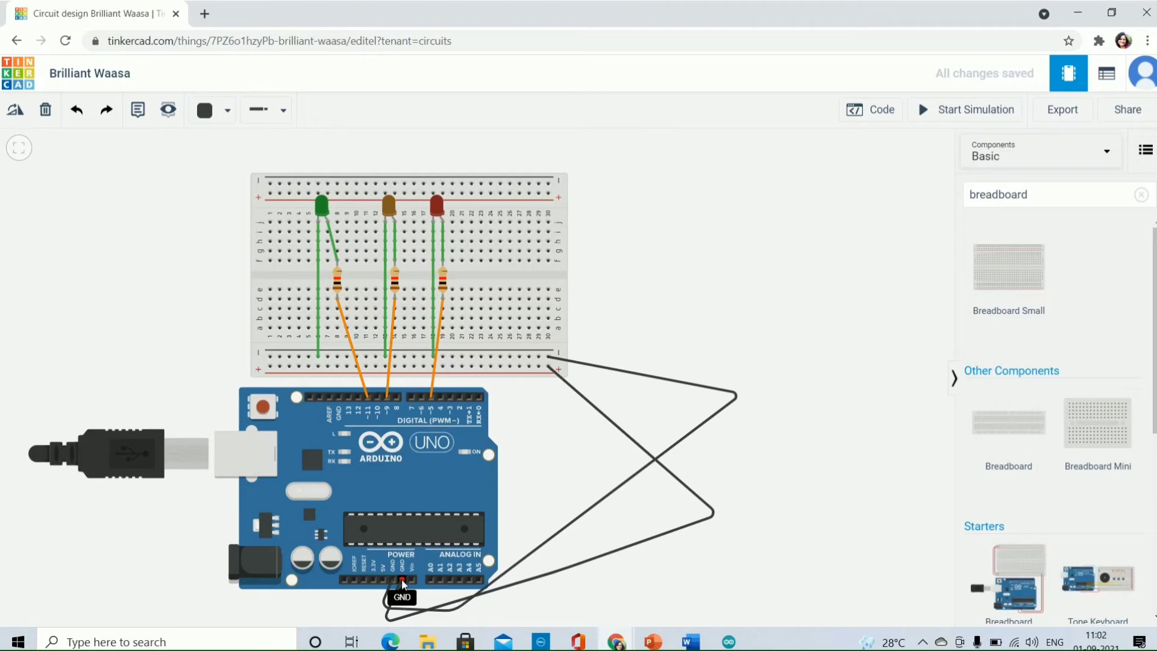
click(403, 582)
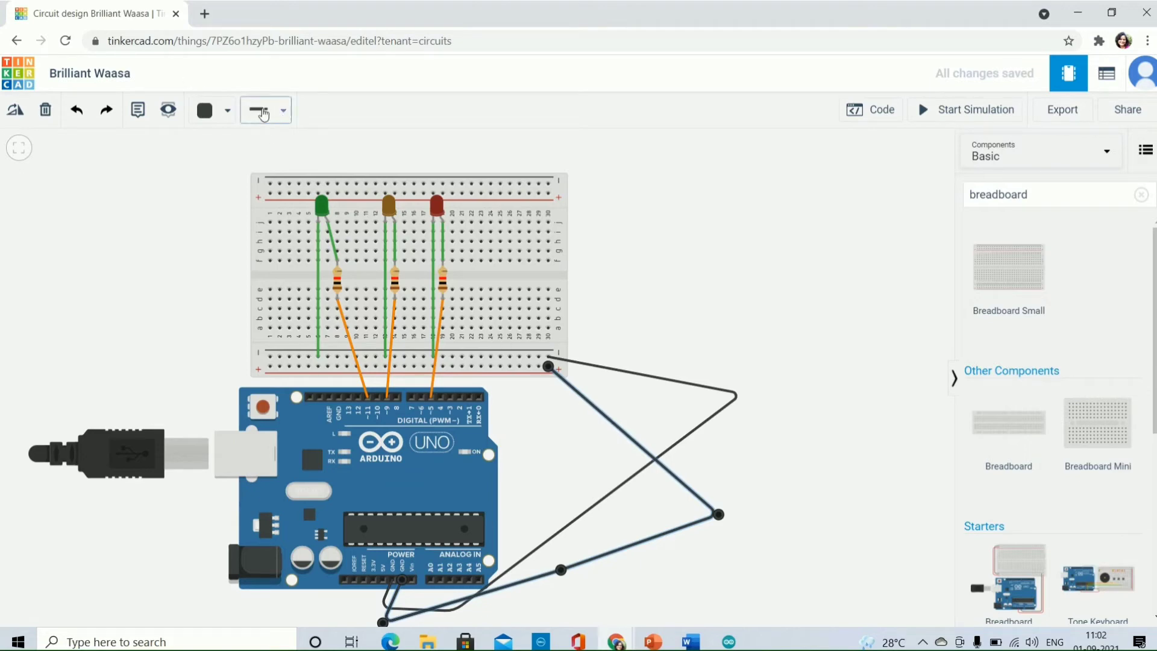
click(225, 112)
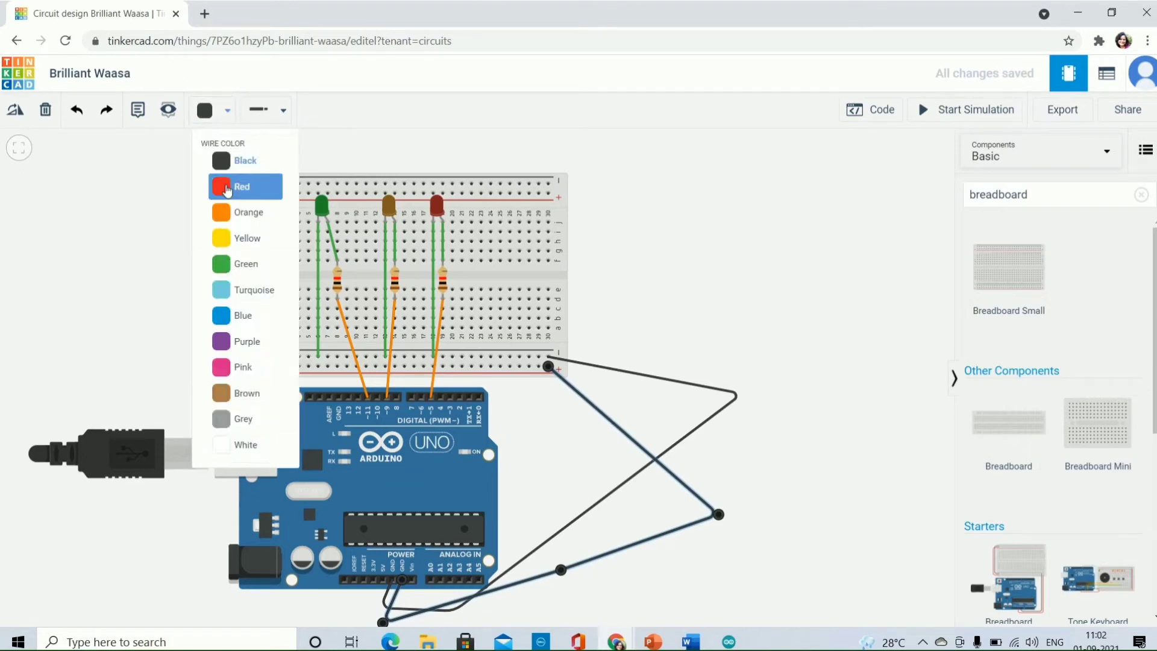
click(227, 190)
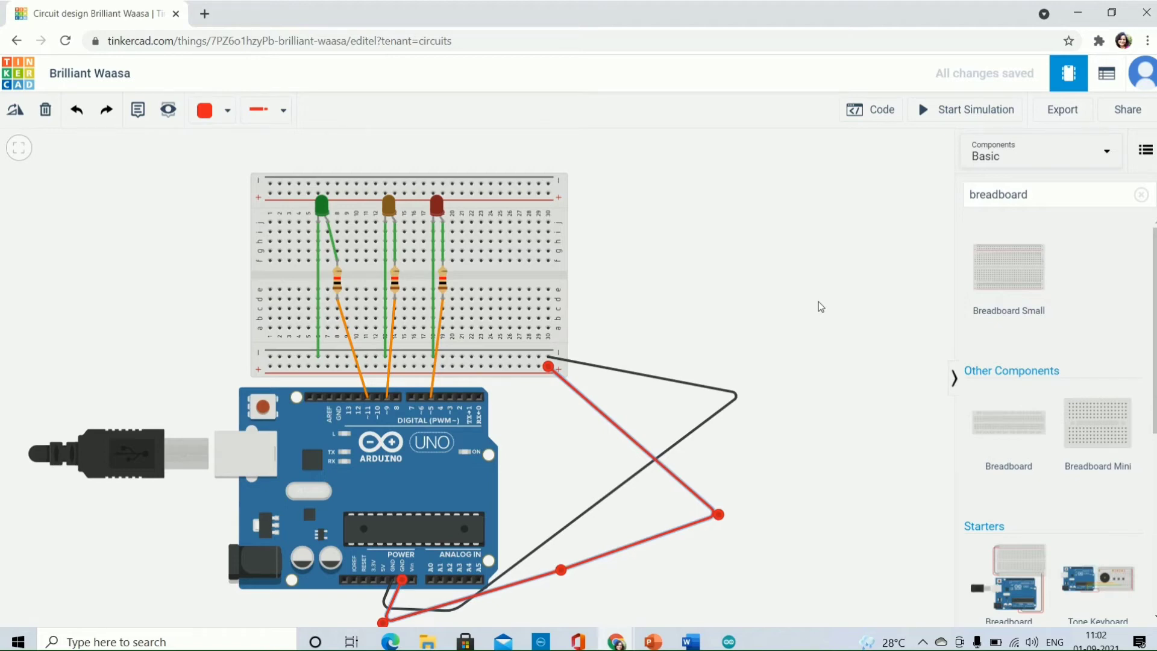
Open the block code for the Arduino and delete all the default built-in LED blink blocks.
click(886, 111)
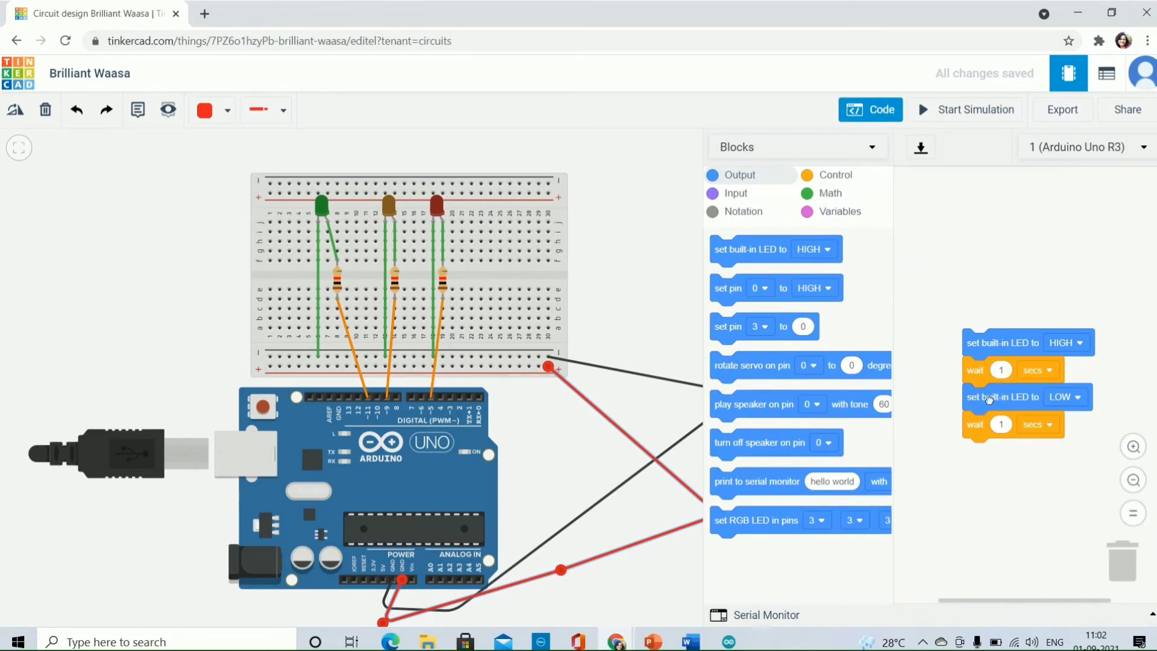
drag(971, 391, 1122, 558)
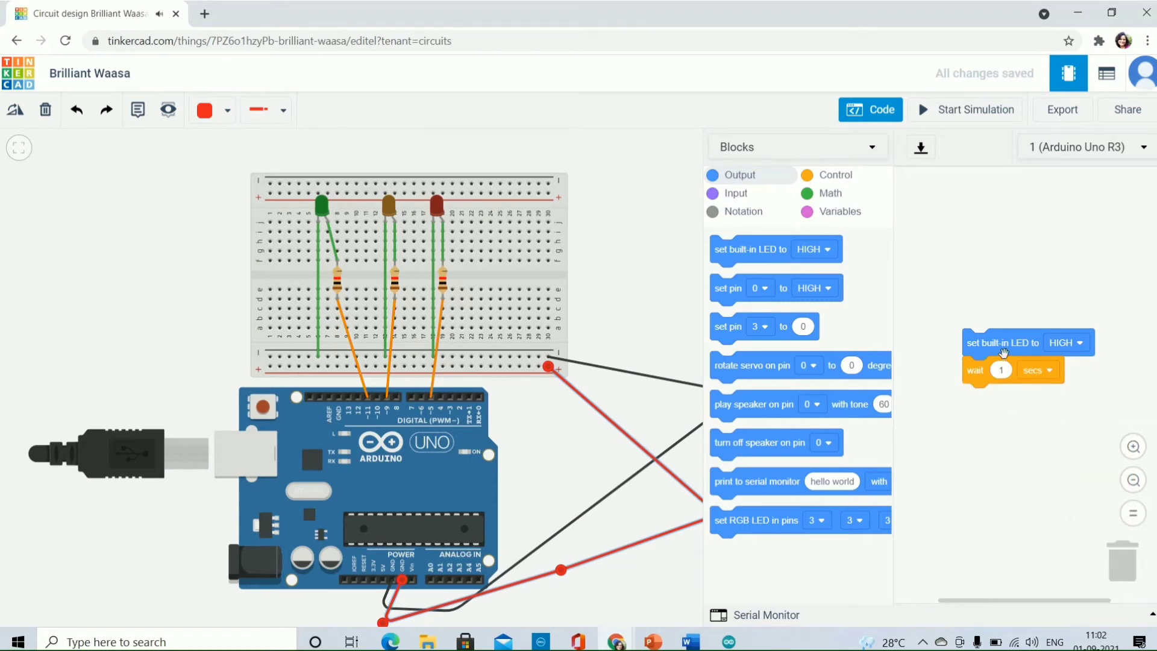
drag(1002, 355, 1118, 580)
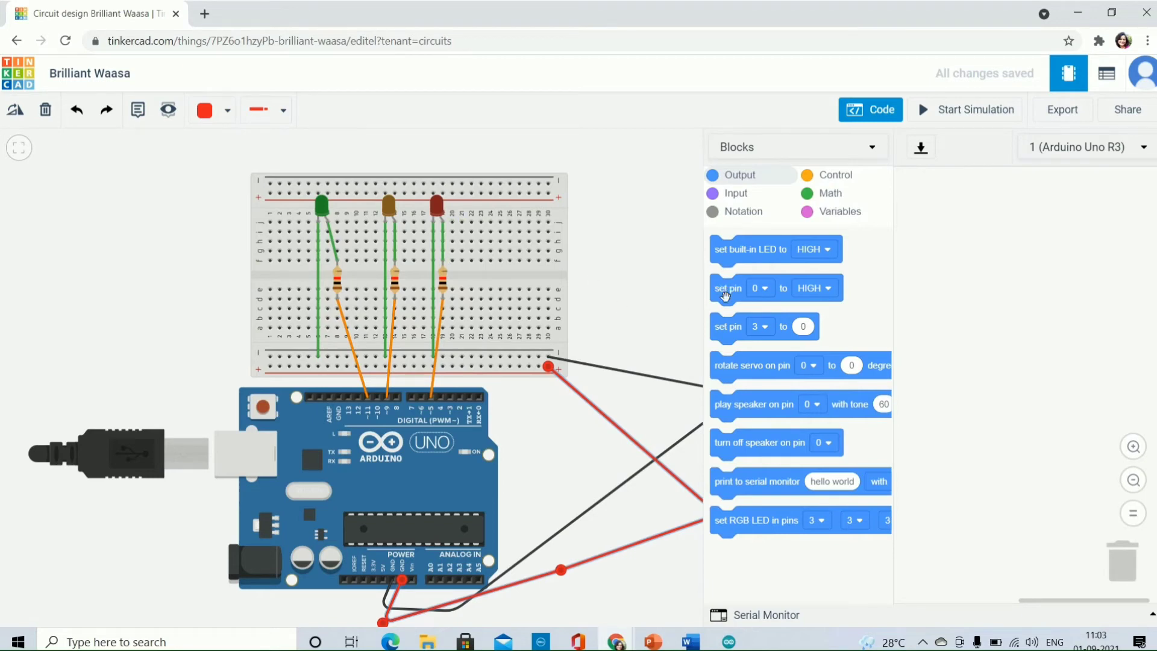
Place three separate digital set-pin HIGH blocks one below another in the empty code workspace.
drag(725, 295, 960, 271)
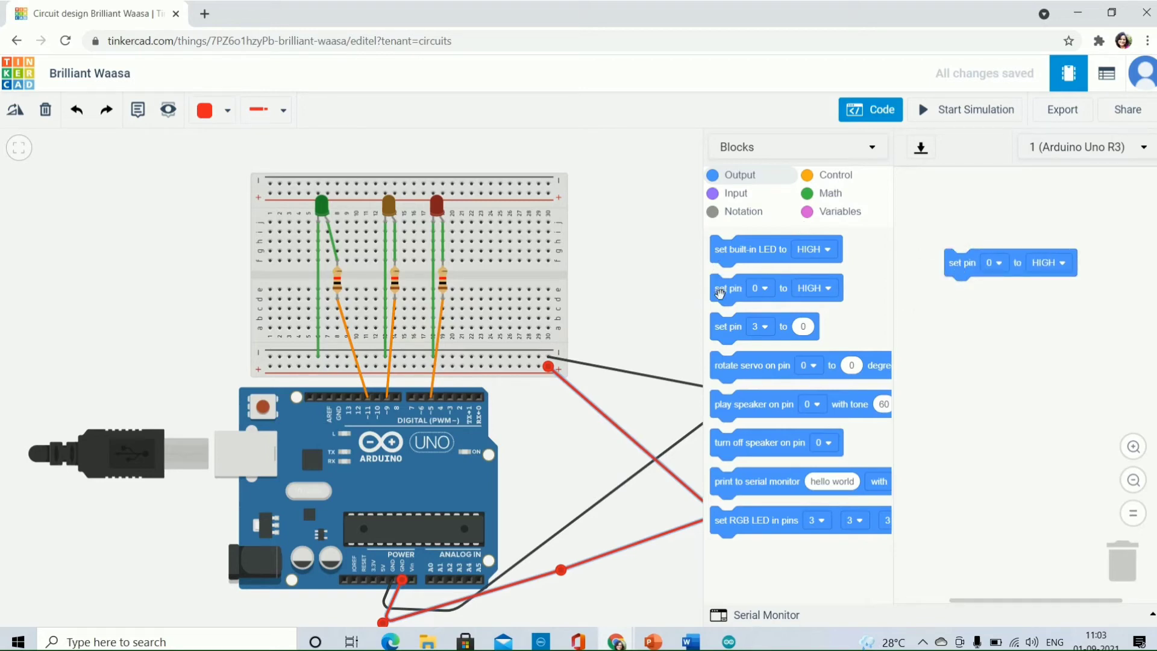
drag(722, 295, 980, 388)
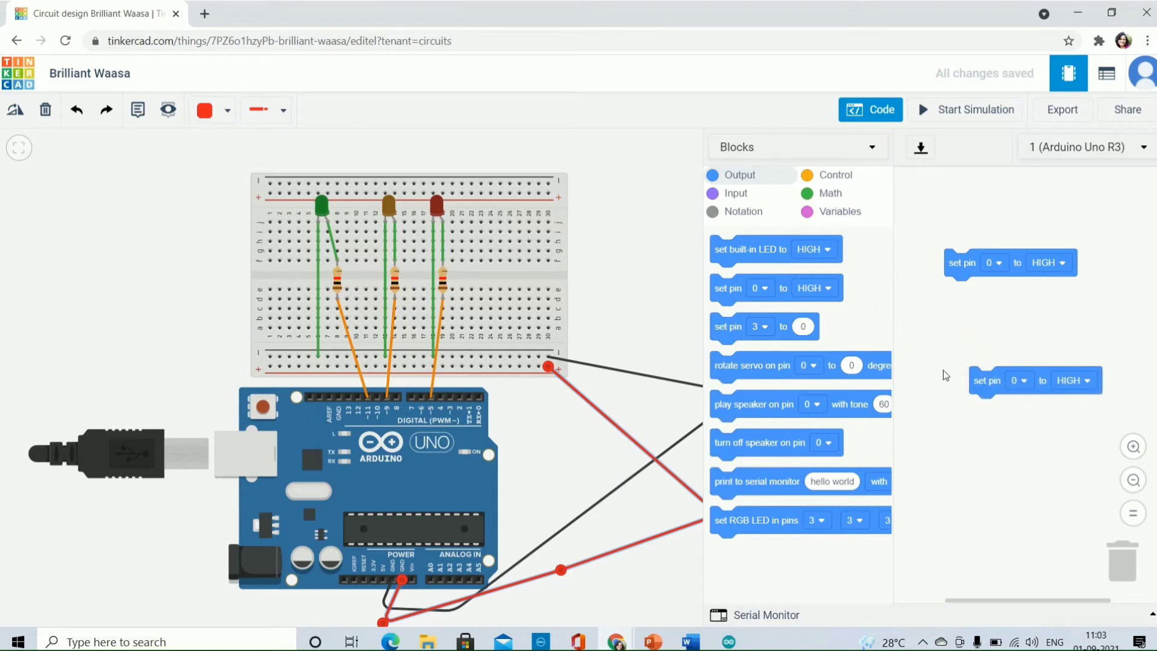
drag(721, 291, 971, 479)
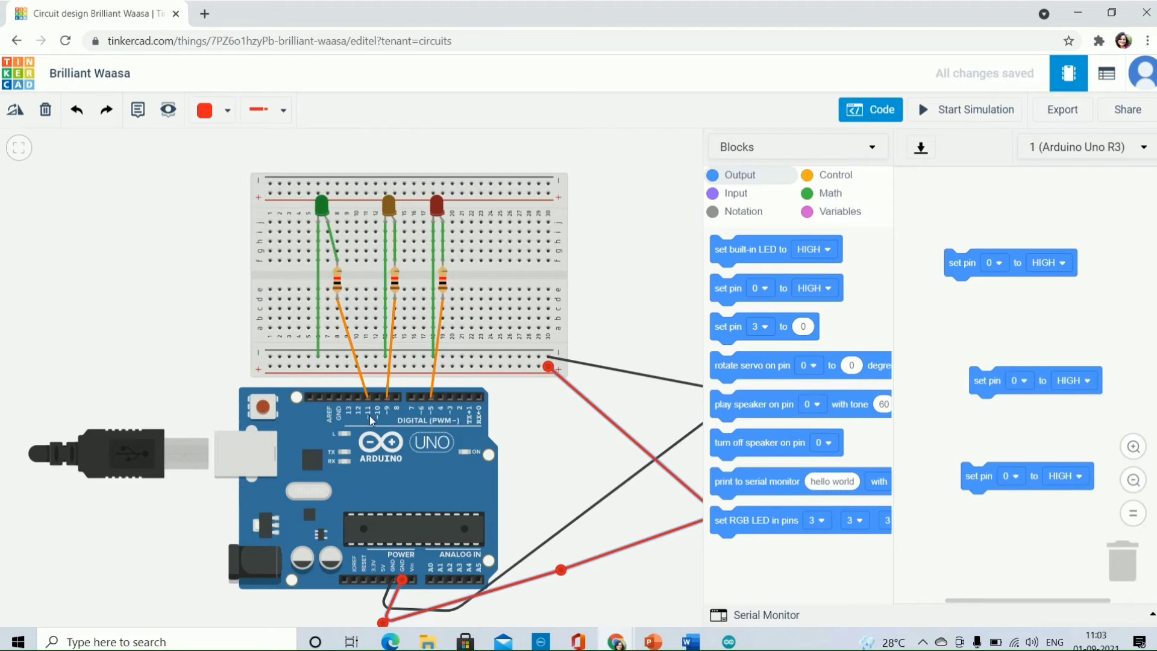
Assign pins 11, 9 and 5 to the three set-pin blocks, from the upper block to the lower one.
click(998, 264)
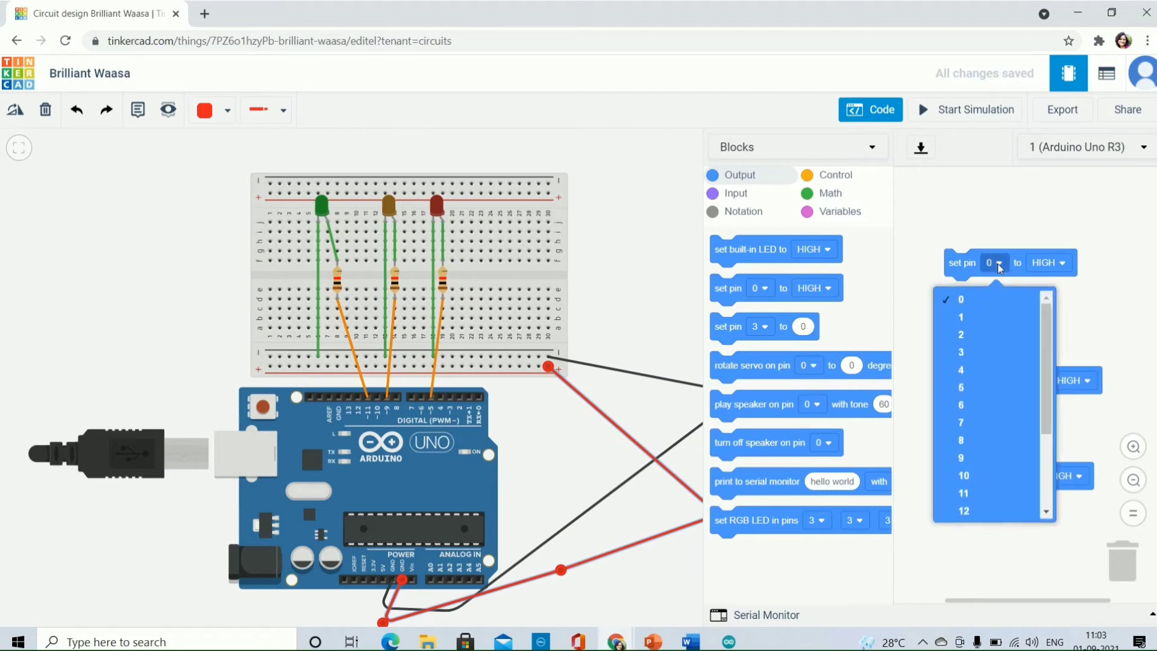
click(965, 493)
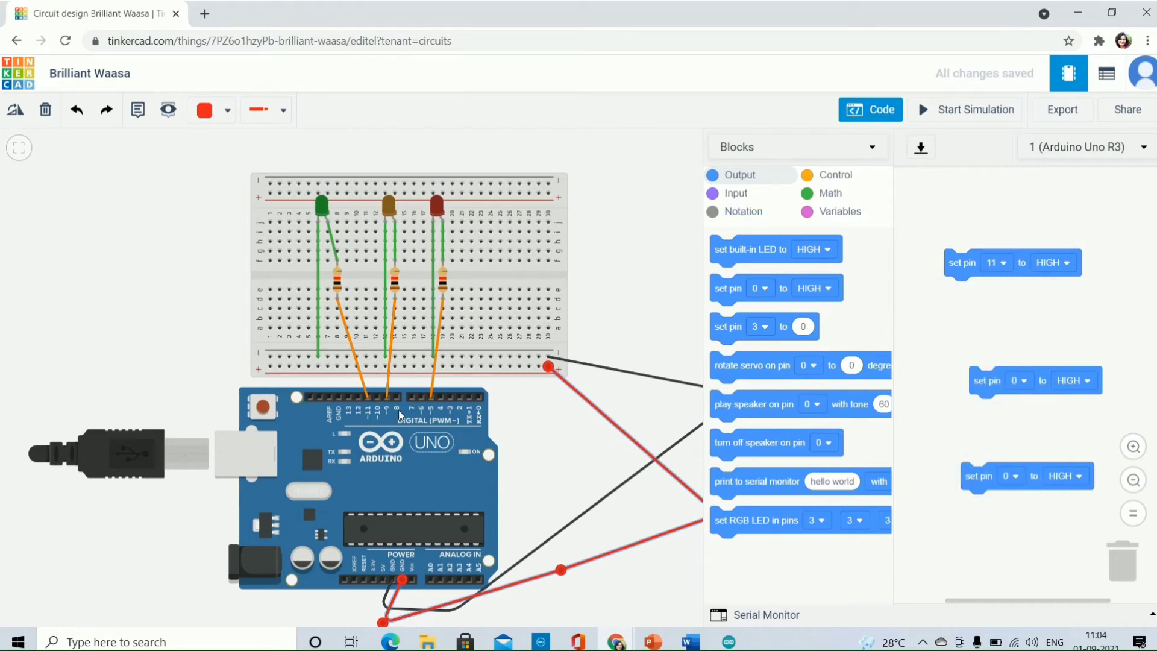
click(1022, 378)
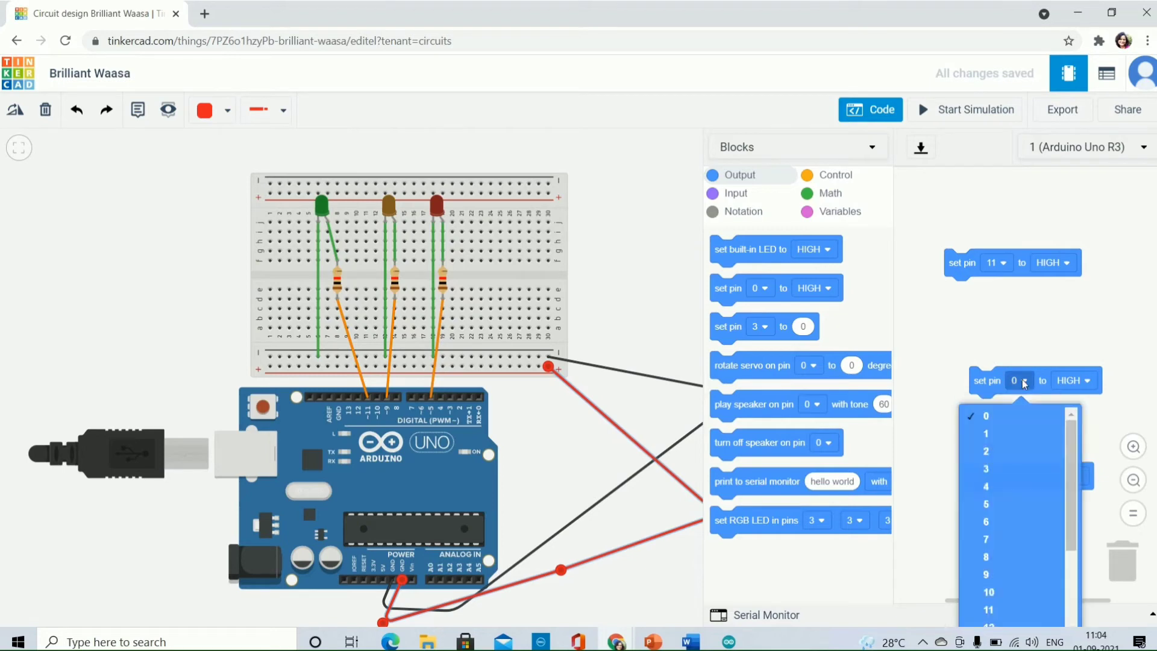
click(987, 576)
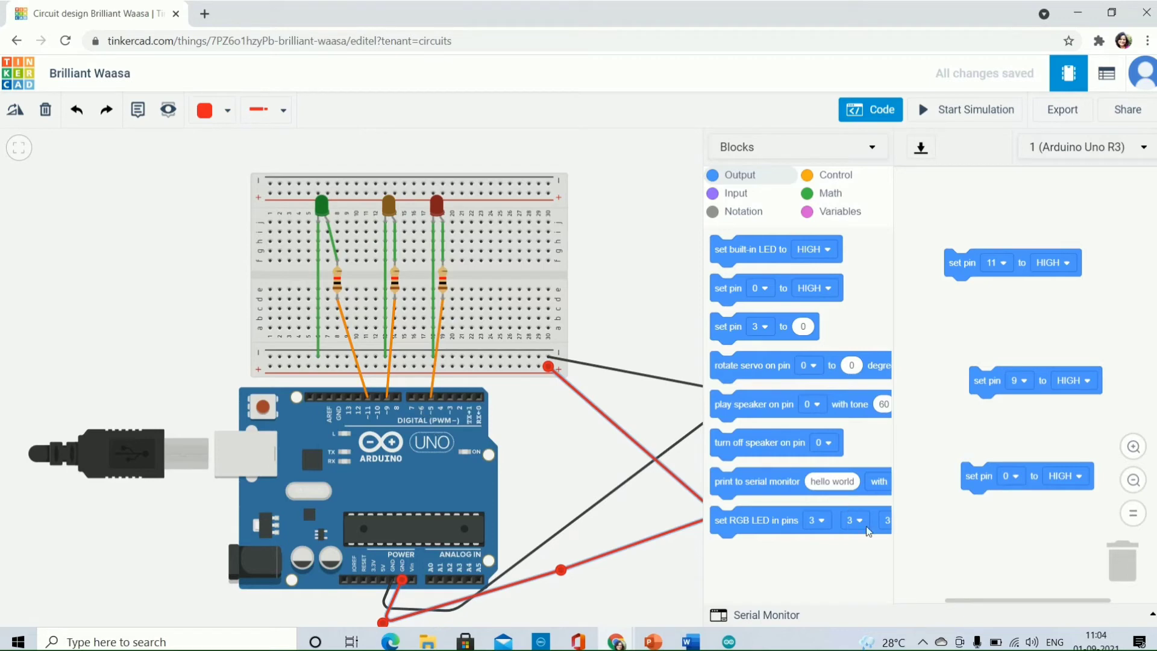
click(1018, 478)
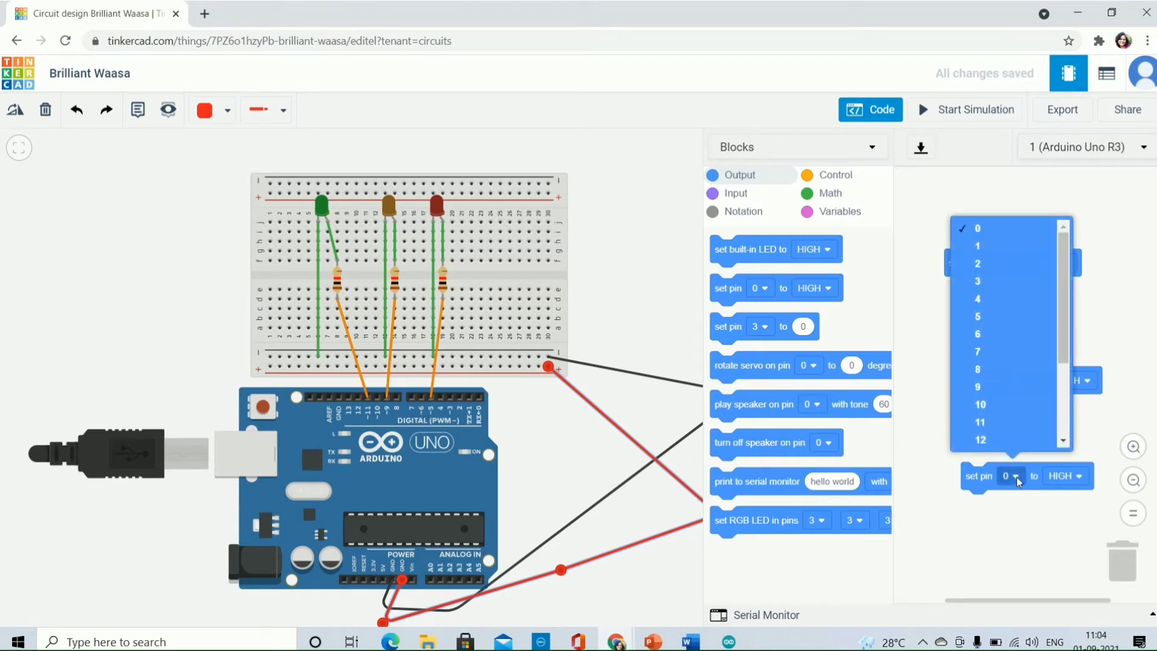
click(995, 317)
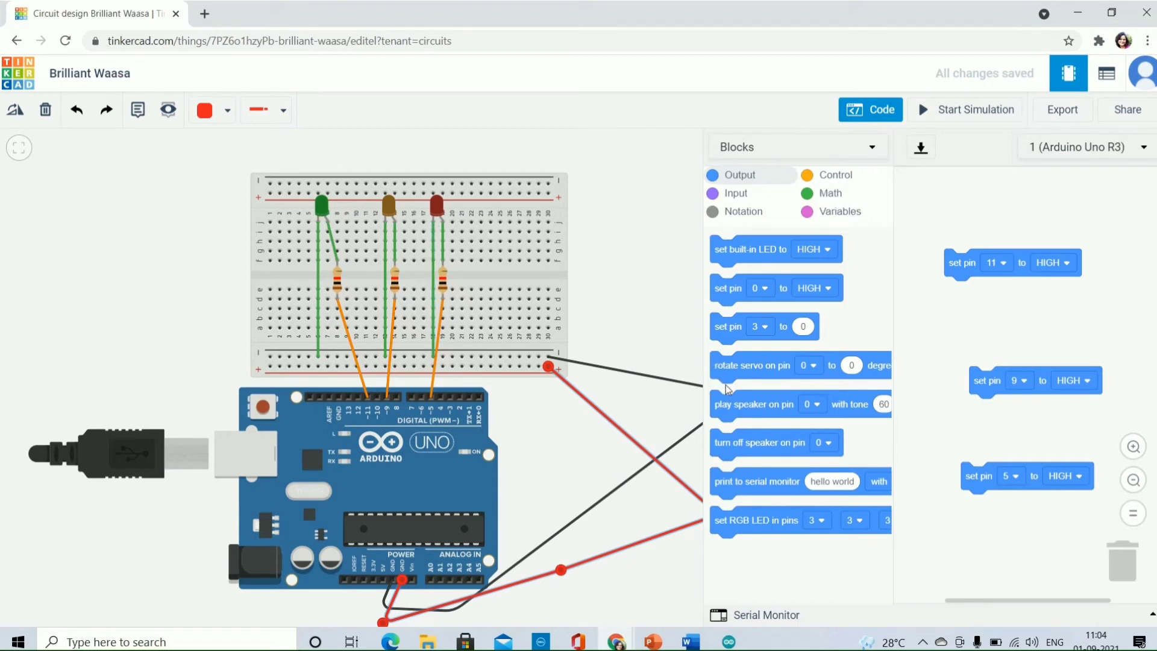
Attach a 1-second wait block under the pin 11 HIGH block.
click(845, 183)
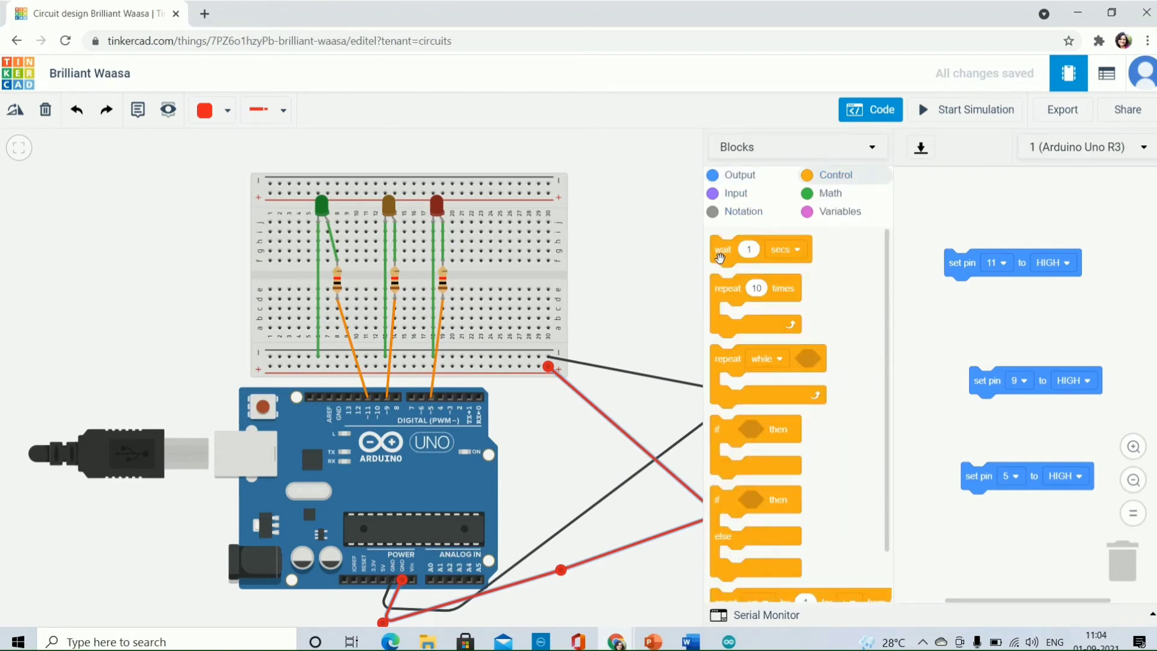
drag(720, 258, 958, 300)
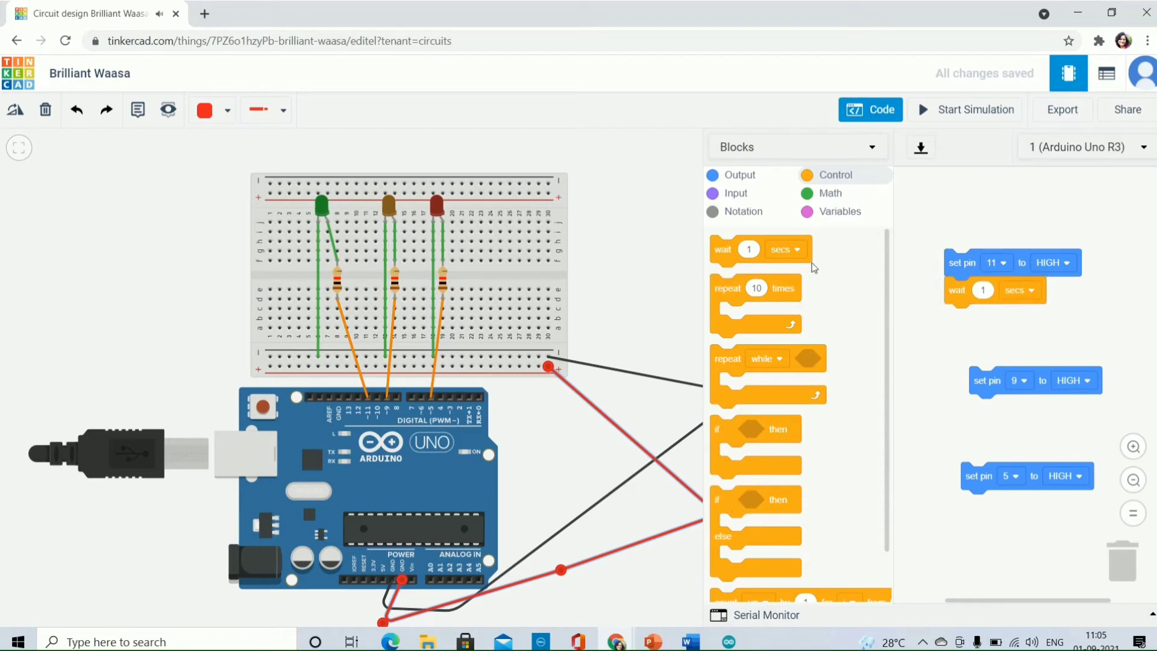
mouse_move(719, 256)
mouse_down()
mouse_move(782, 288)
mouse_move(879, 406)
mouse_move(727, 291)
mouse_move(719, 263)
mouse_up()
Attach a digital set-pin block under the wait block and set it to pin 11, LOW.
click(739, 176)
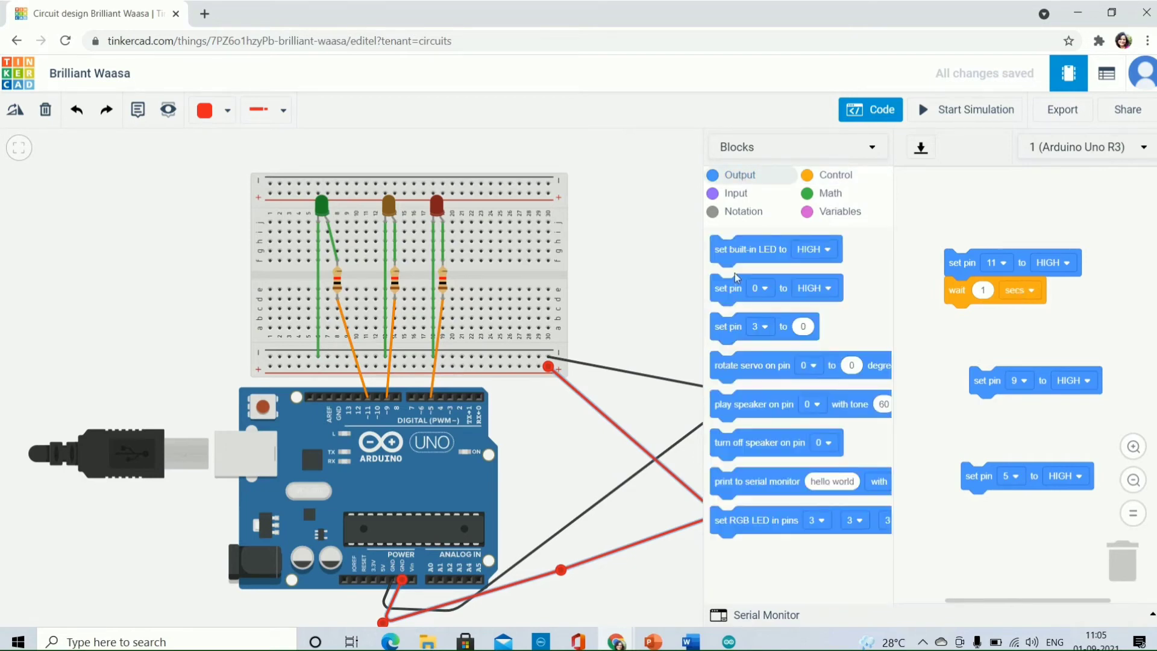
drag(725, 293, 959, 328)
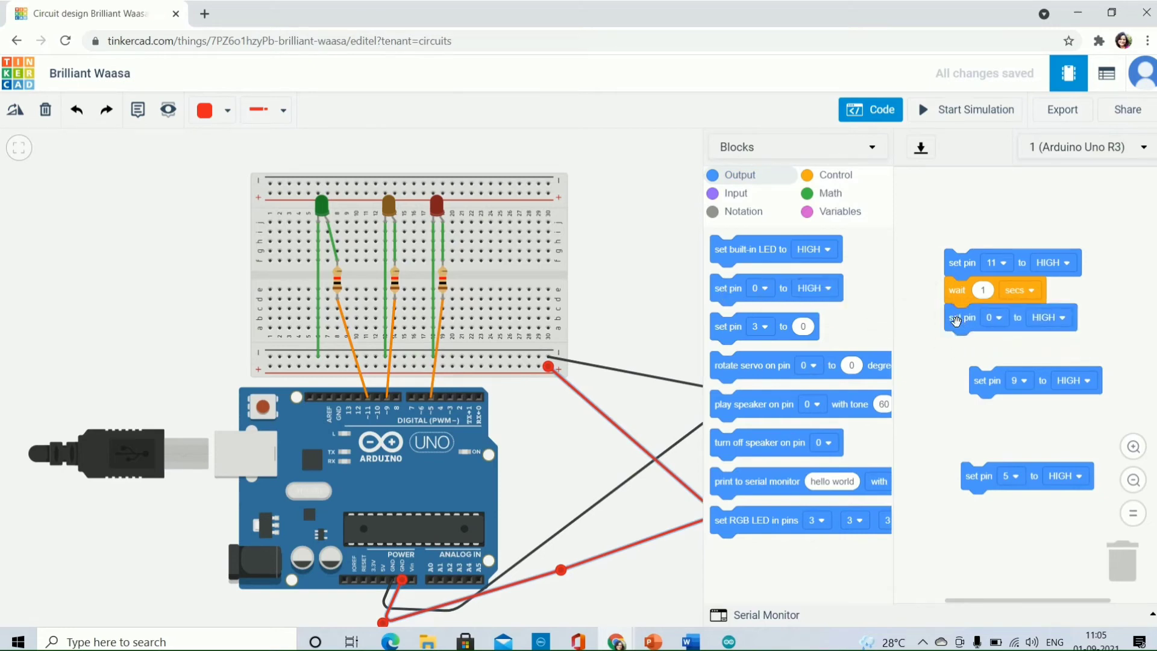
click(992, 320)
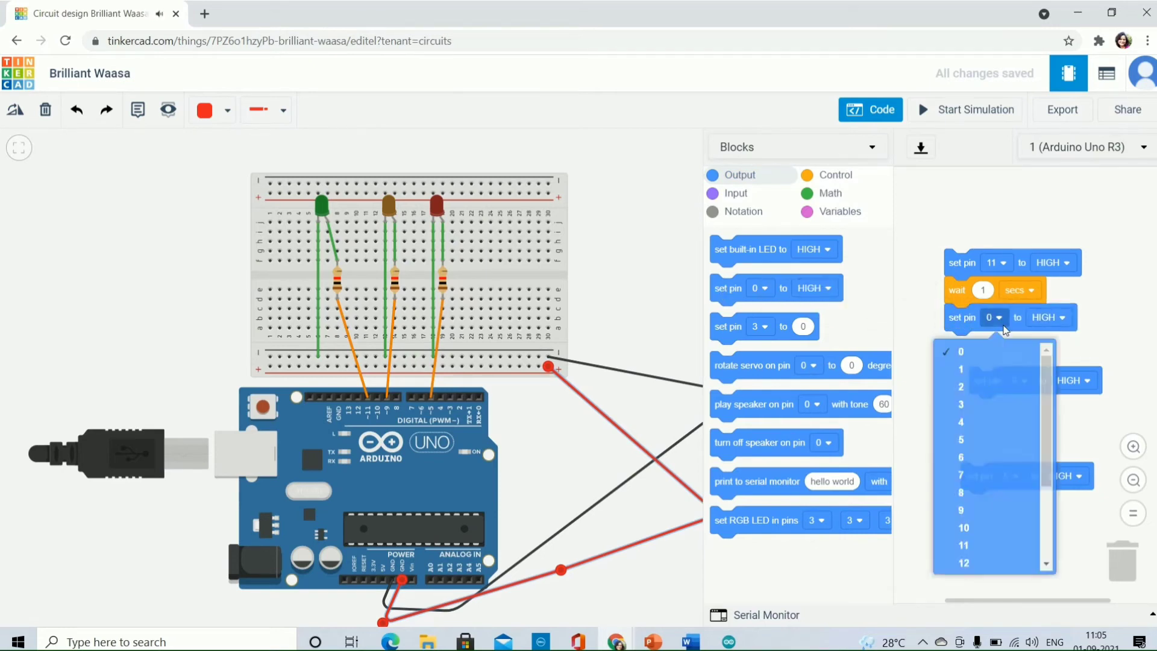
click(1003, 548)
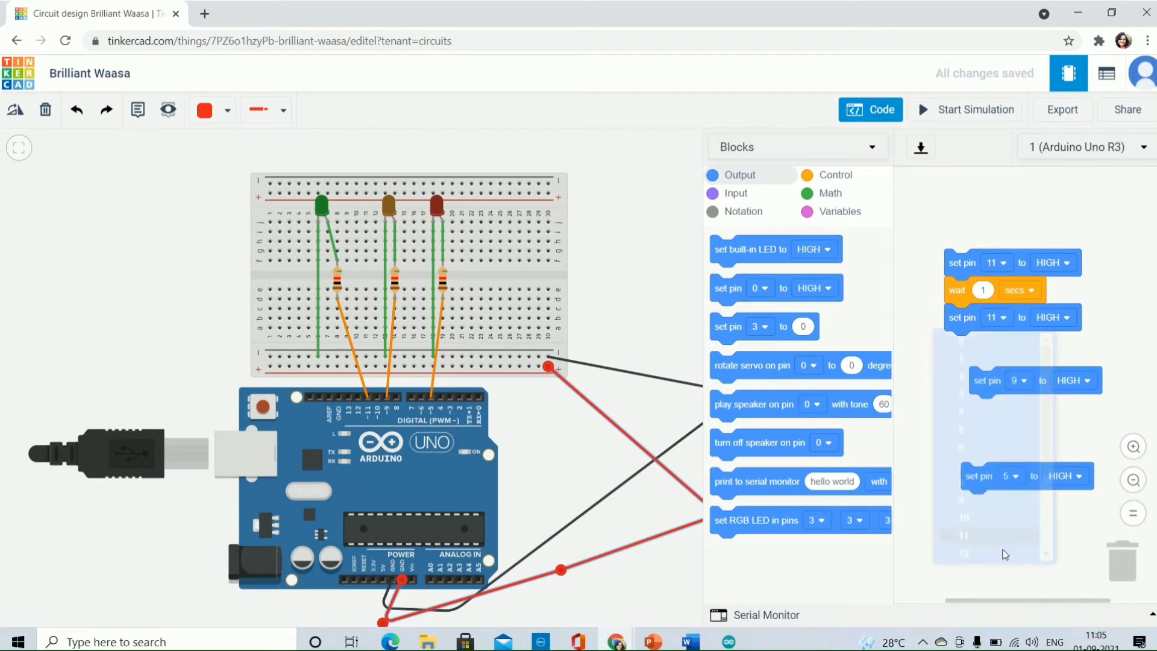
click(1066, 319)
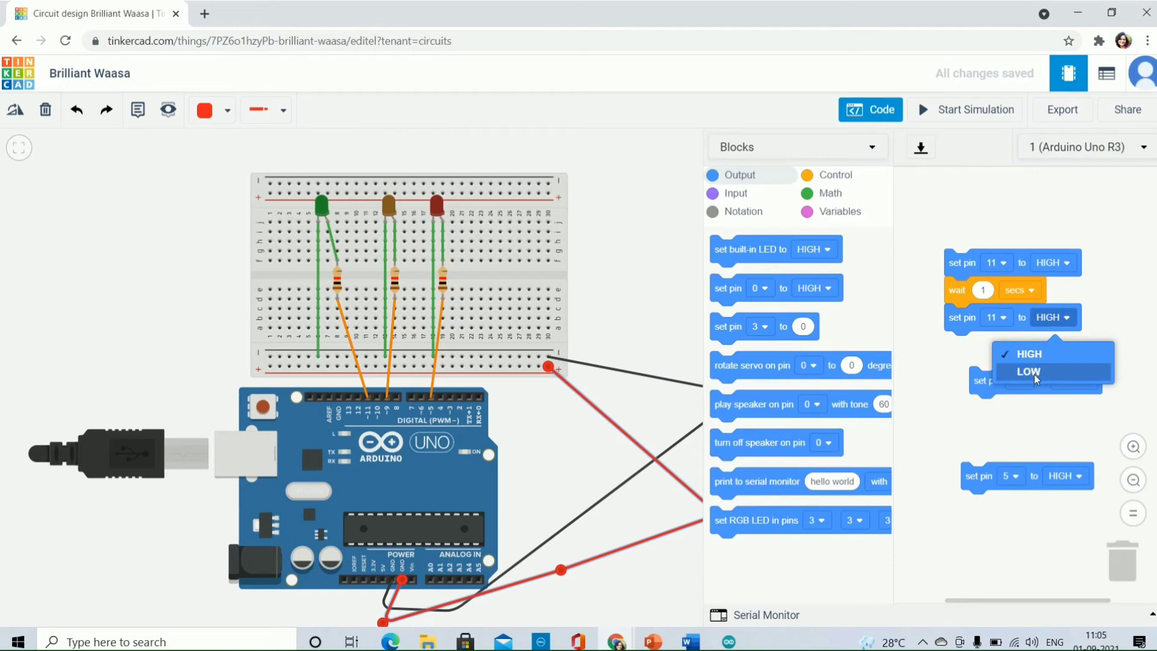
click(1035, 375)
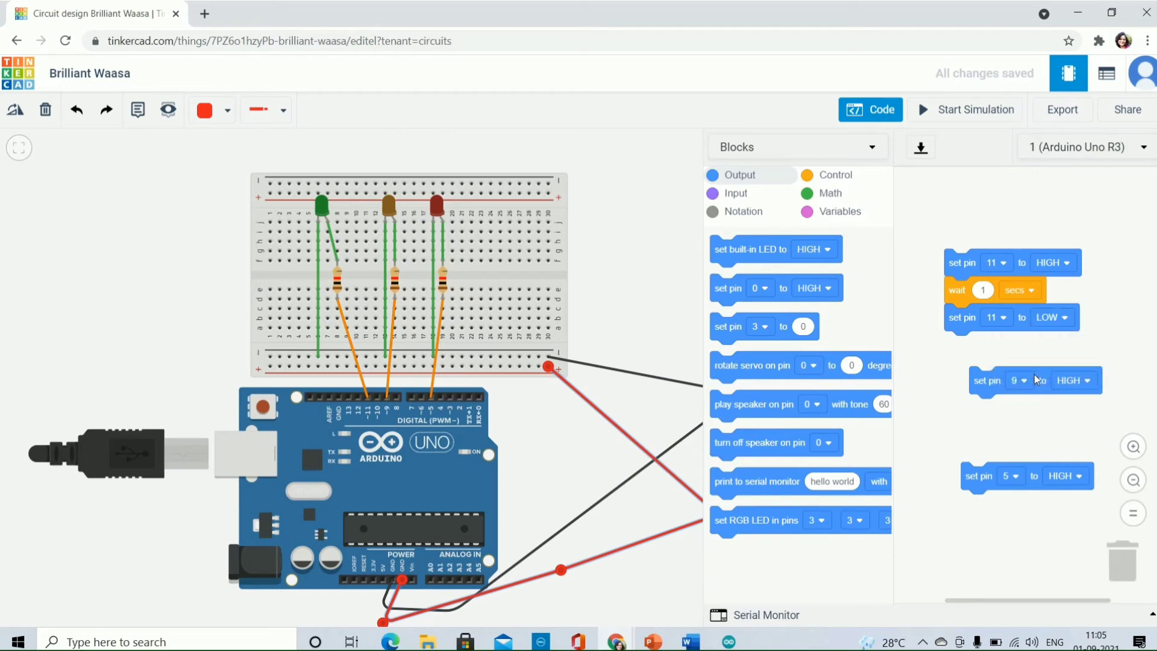
Extend the stack below pin 11 LOW with a 1-second wait, the existing pin 9 HIGH block and another 1-second wait.
click(835, 175)
drag(721, 257, 951, 350)
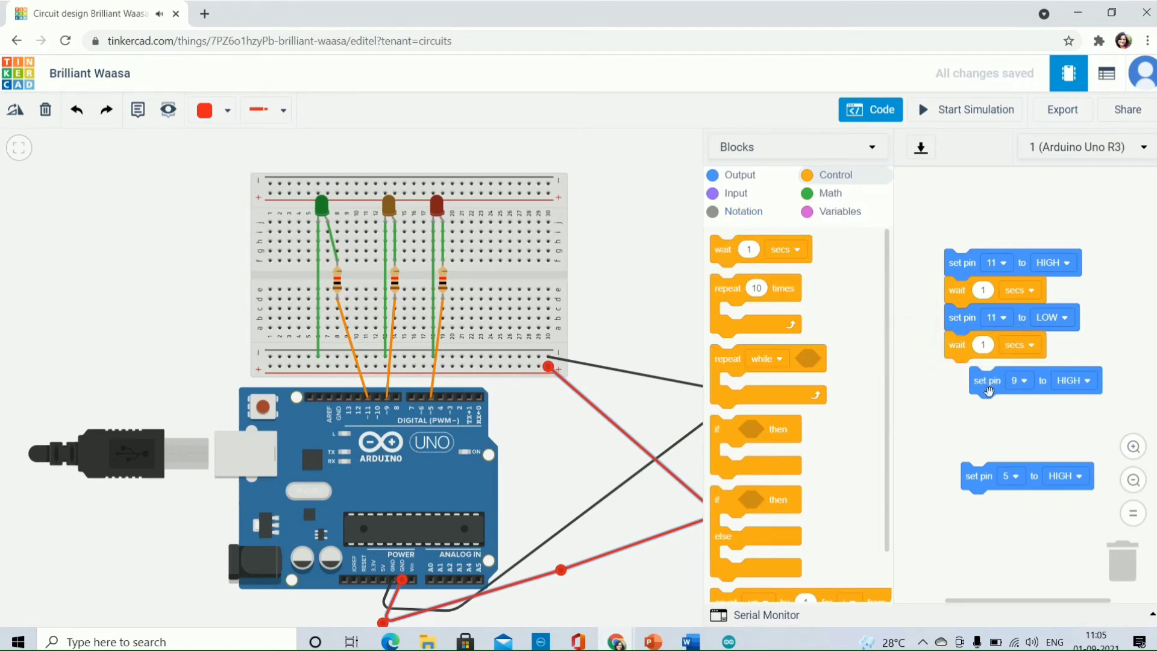
drag(987, 391, 964, 383)
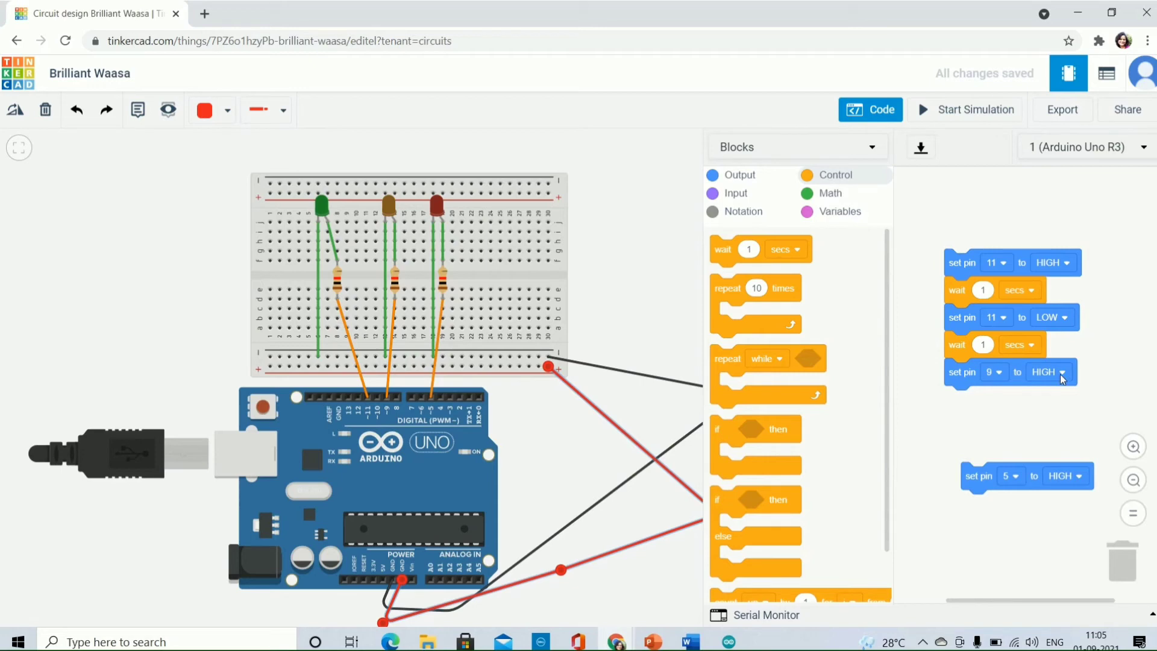
drag(731, 258, 970, 413)
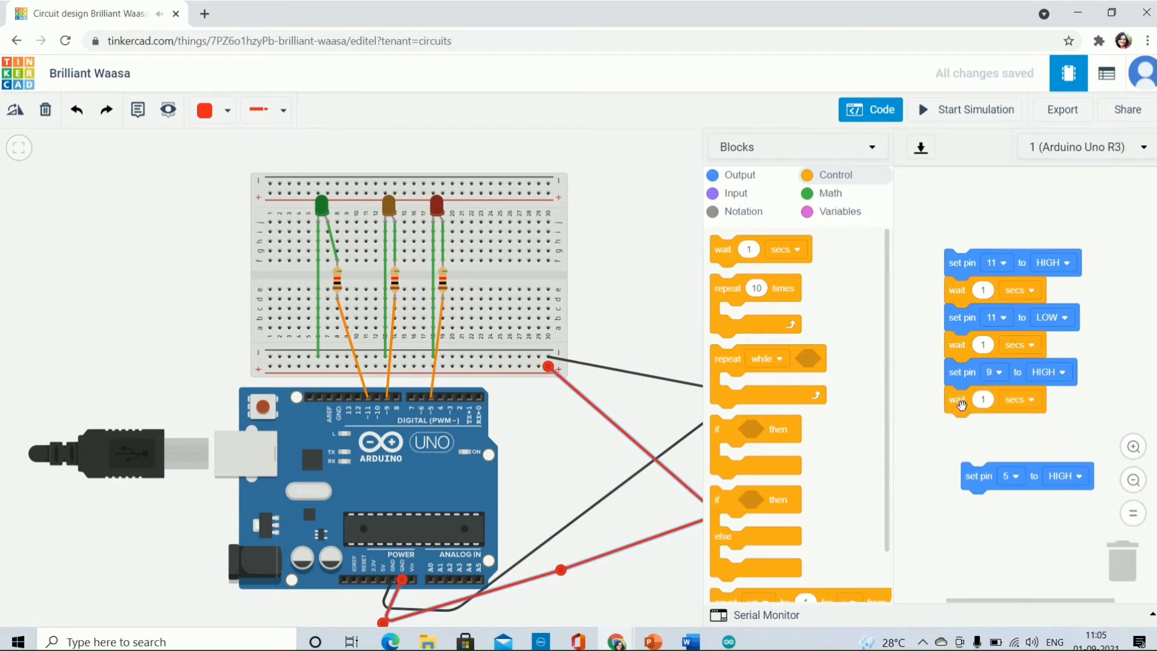
Attach a digital set-pin block under the wait that follows pin 9 HIGH and set it to pin 9, LOW.
click(741, 180)
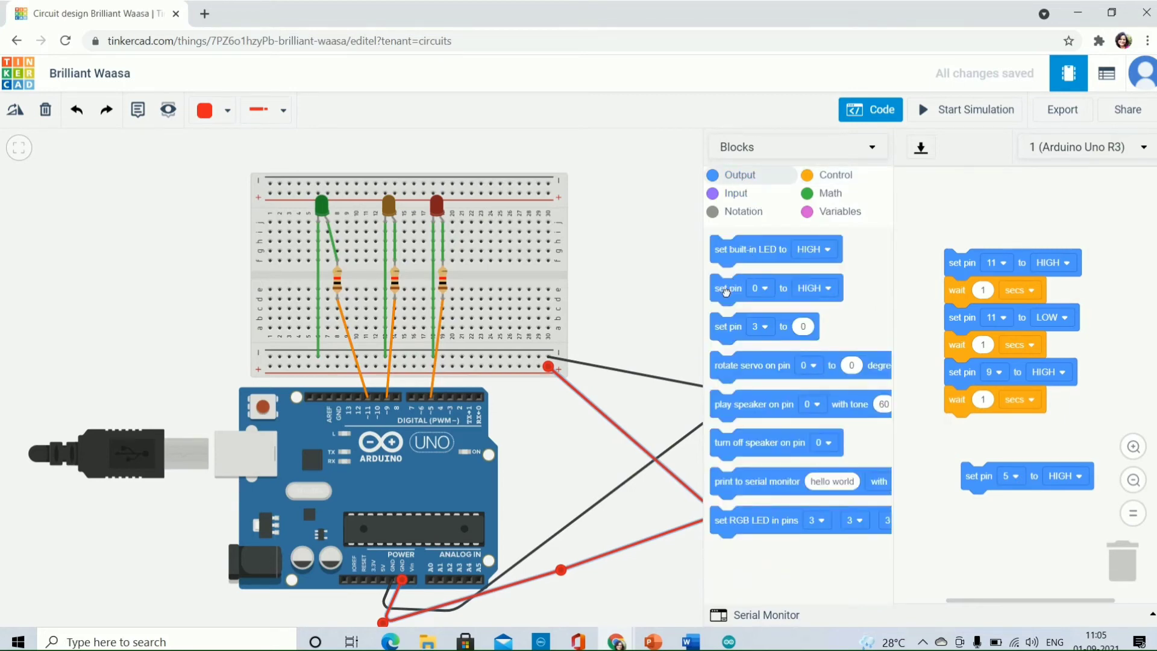
drag(727, 293, 958, 431)
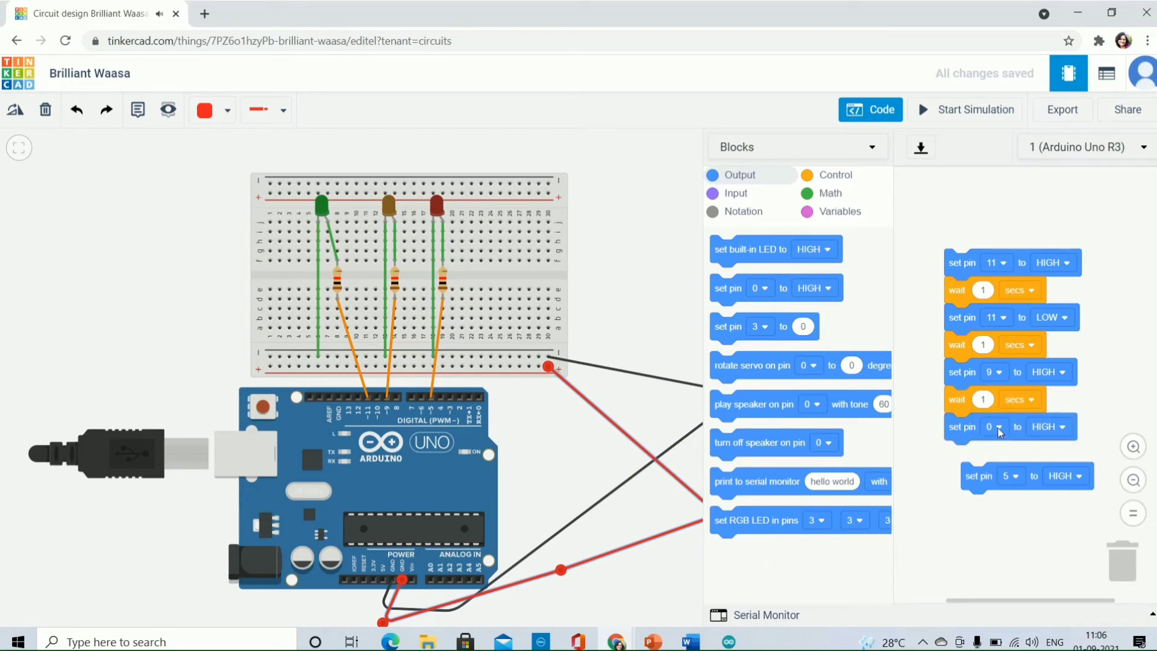
click(998, 428)
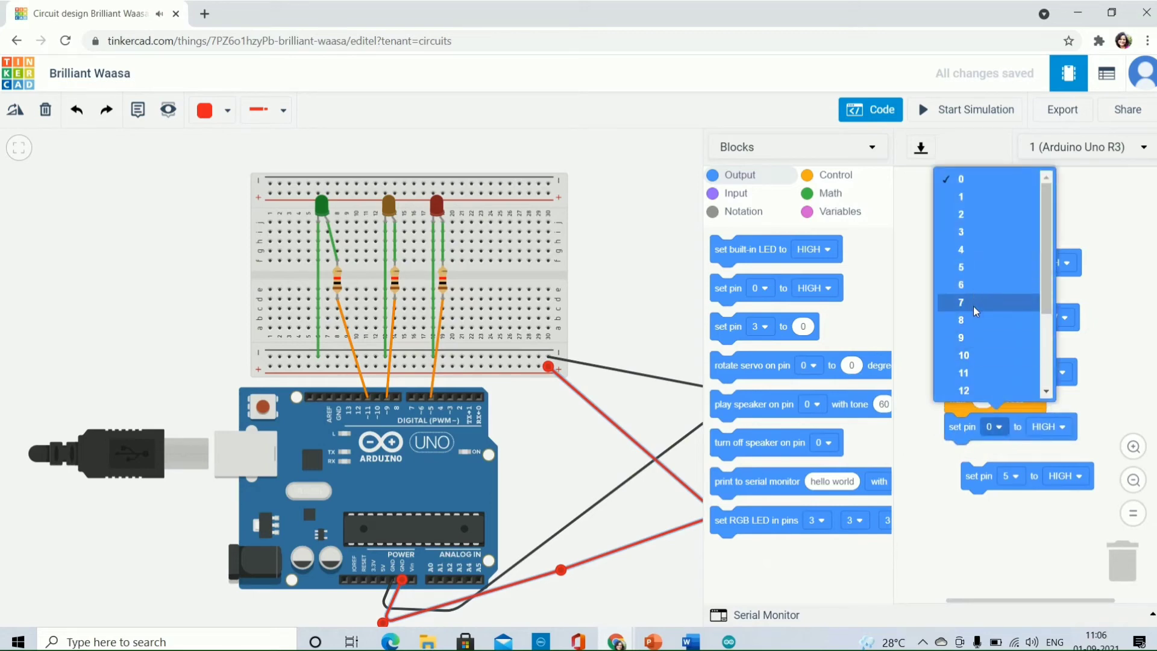
click(982, 339)
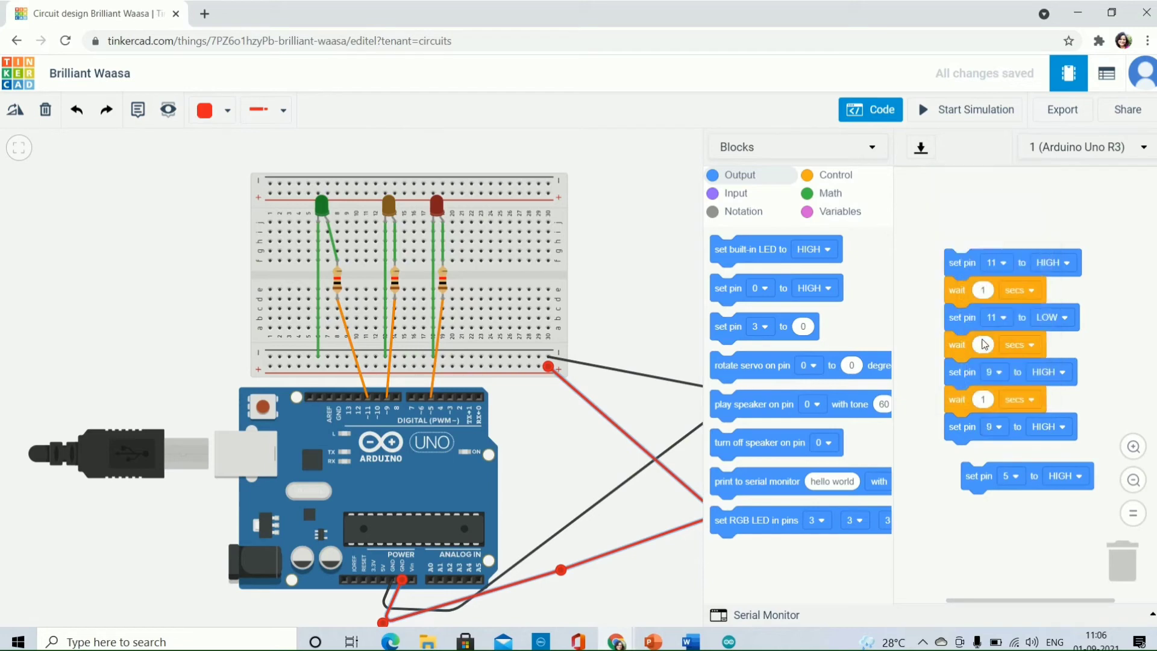
click(1064, 428)
click(1043, 477)
Extend the stack below pin 9 LOW with a 1-second wait, the existing pin 5 HIGH block and another 1-second wait.
drag(971, 477, 965, 525)
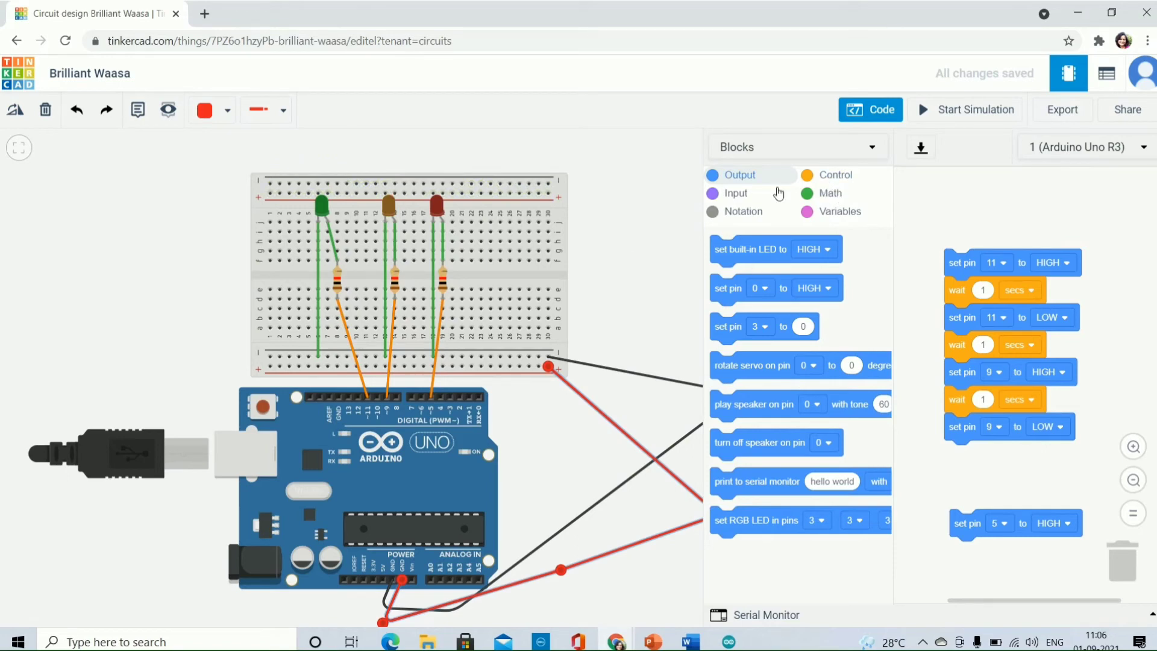
click(827, 179)
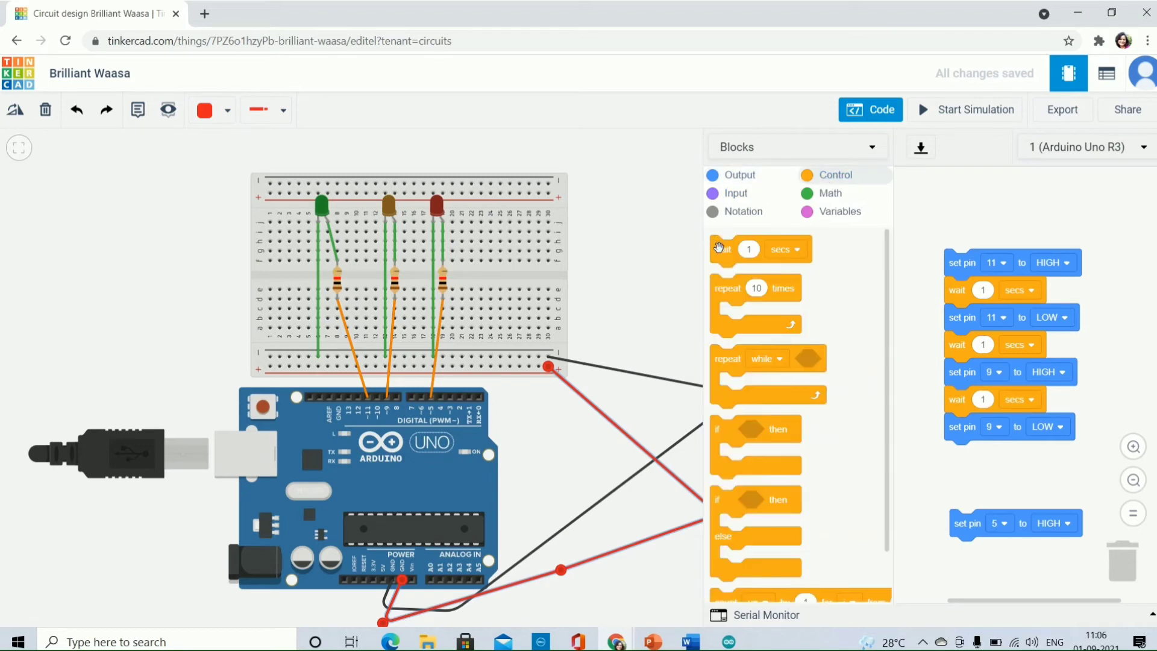
drag(723, 259, 958, 471)
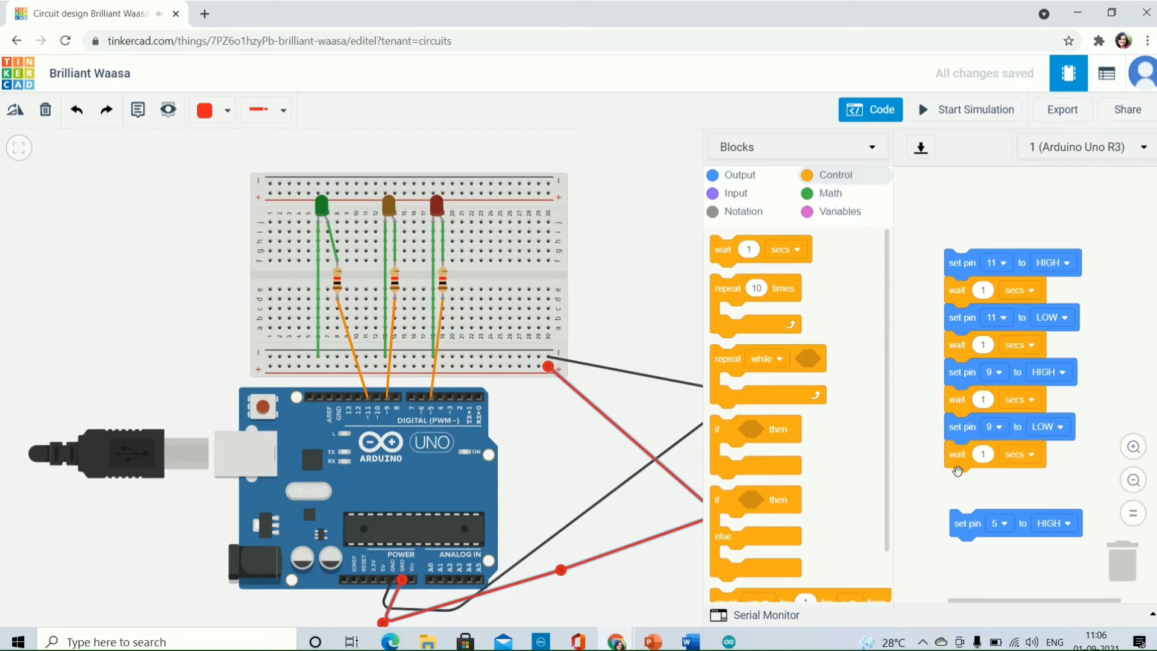
drag(951, 515, 948, 487)
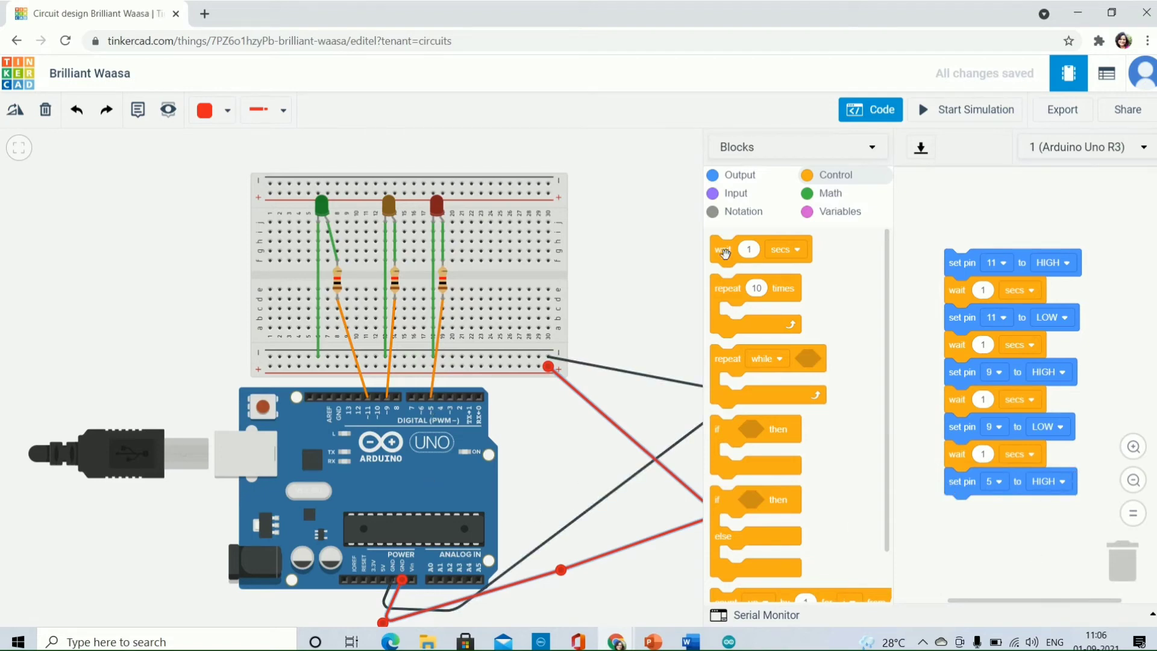
drag(723, 249, 936, 517)
drag(974, 539, 948, 494)
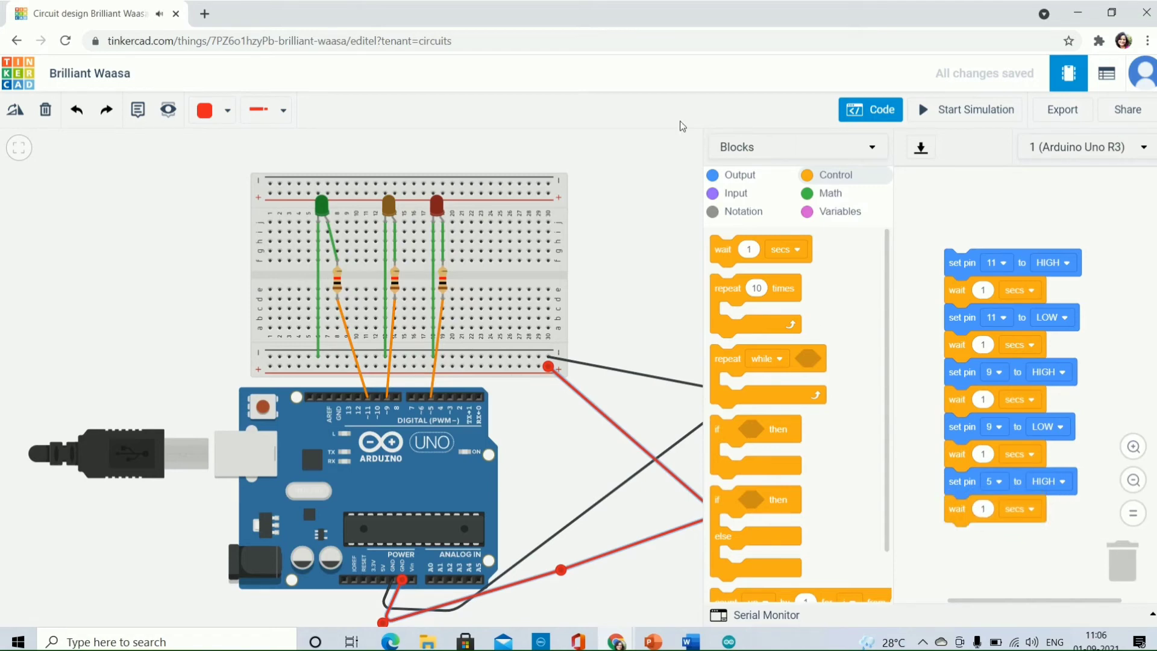
Attach a digital set-pin block at the end of the stack and set it to pin 5, LOW.
click(729, 174)
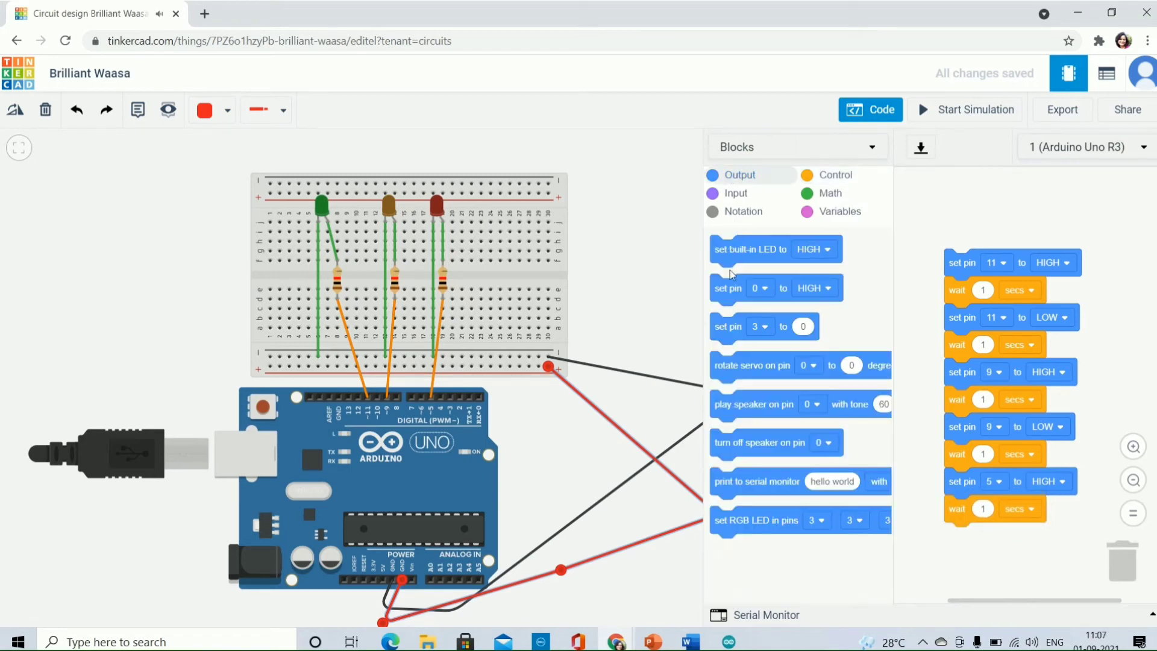
drag(718, 291, 950, 550)
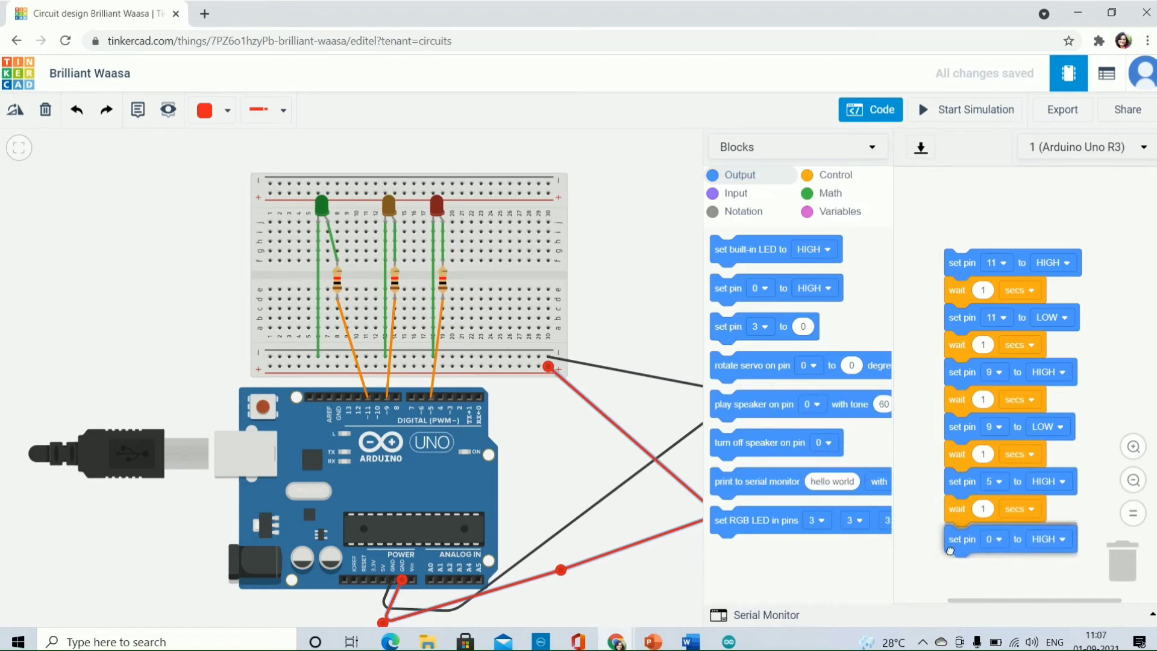
click(1003, 537)
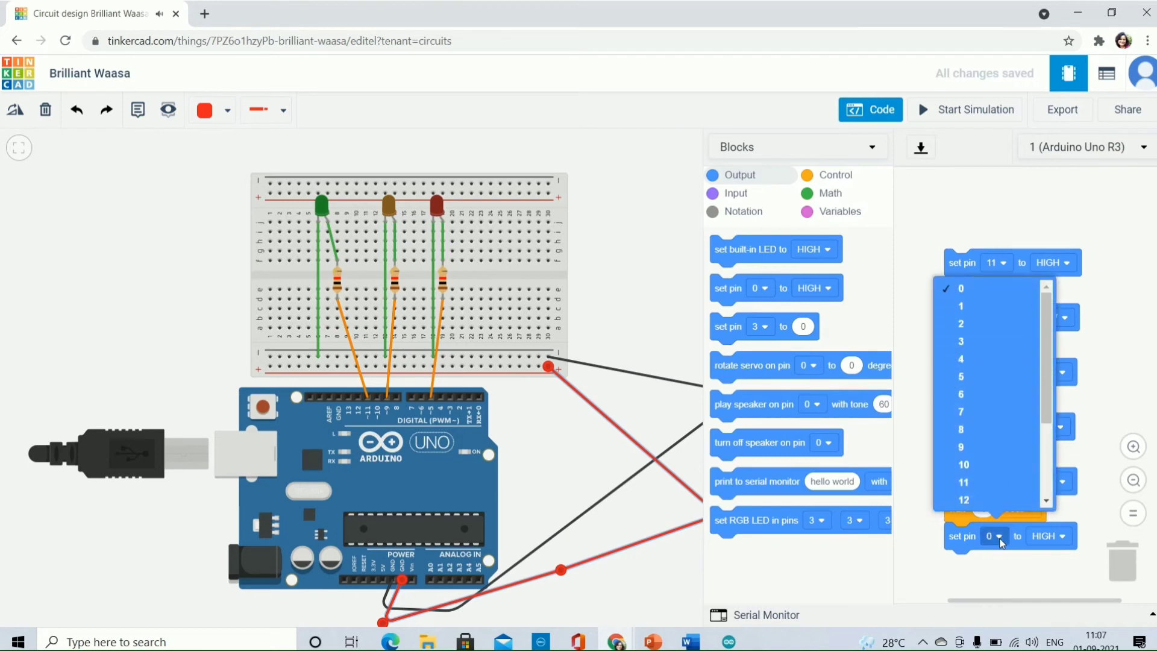
click(971, 375)
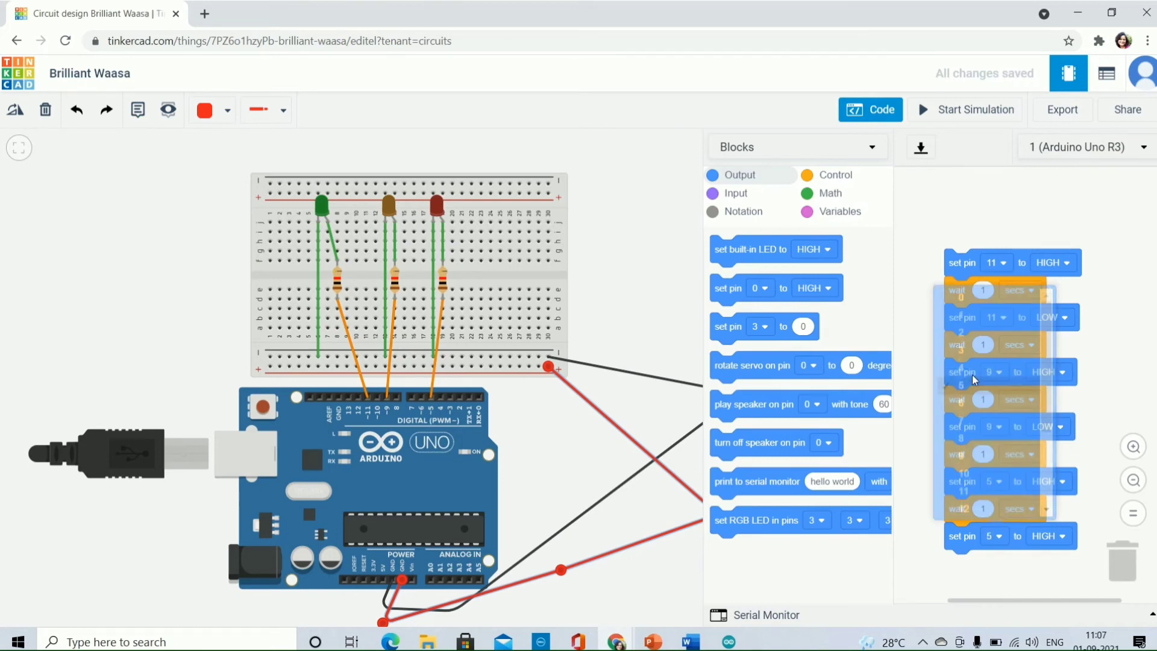
click(1065, 539)
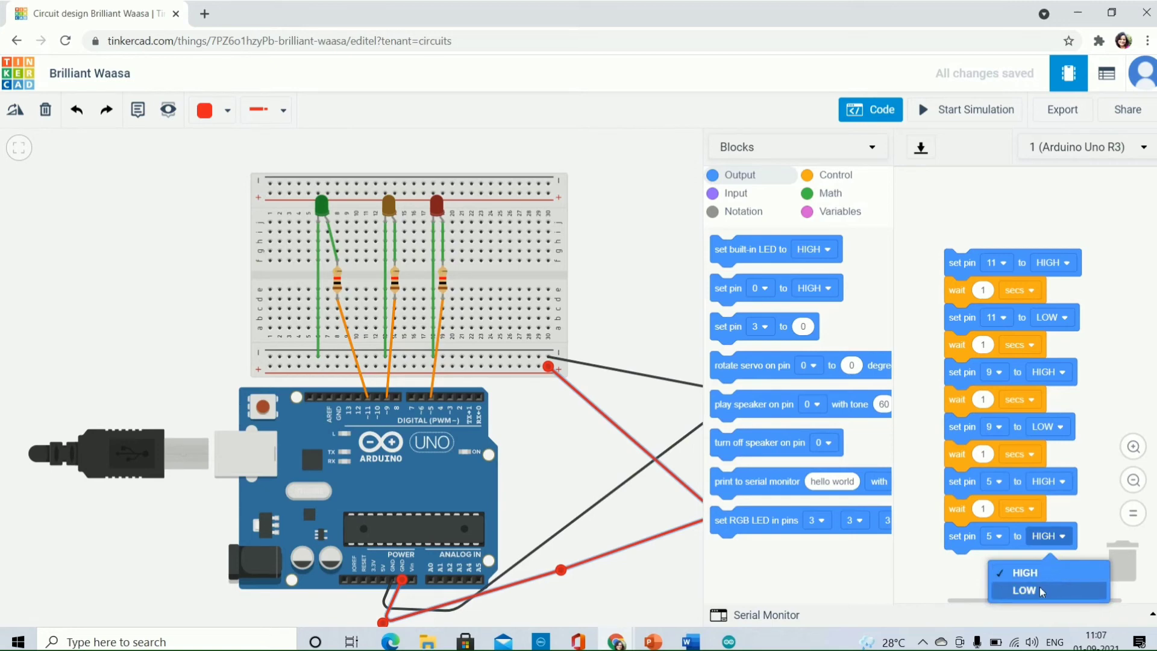
click(1040, 587)
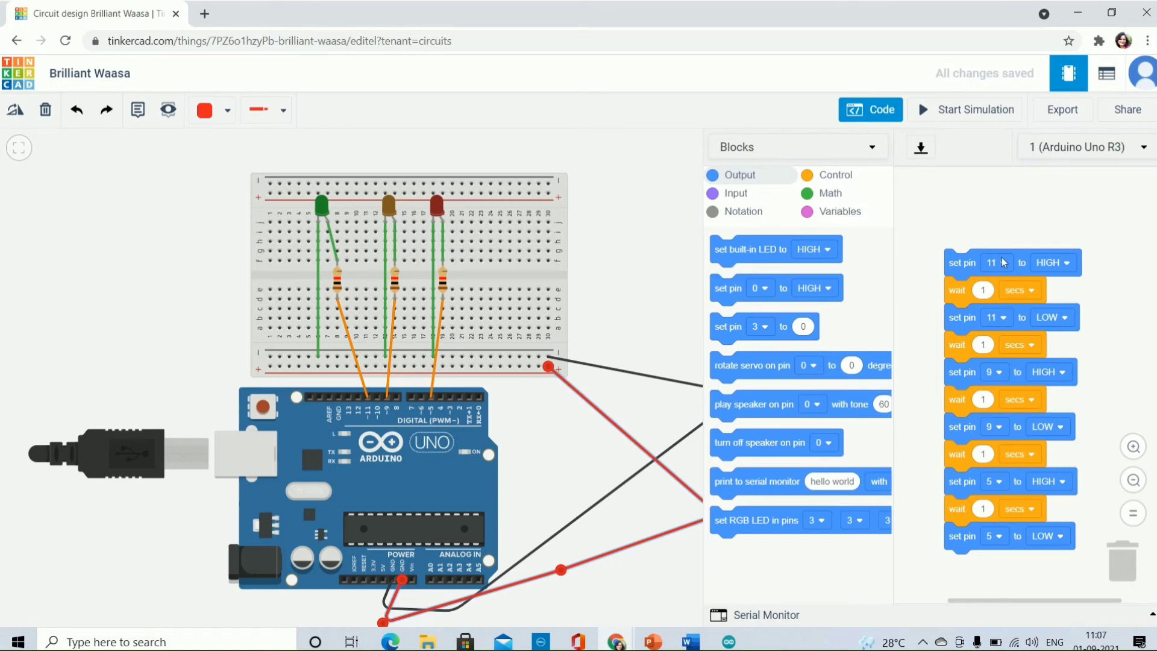
Run the simulation to watch the LEDs blink, and inspect the green LED's properties.
click(975, 114)
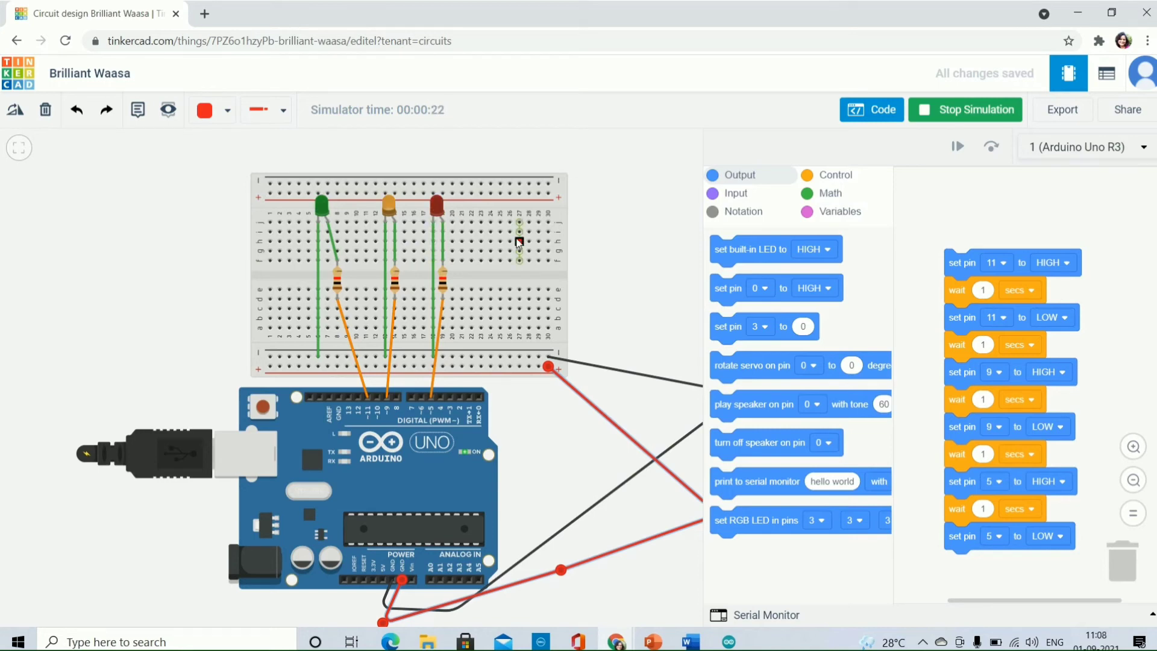
click(623, 236)
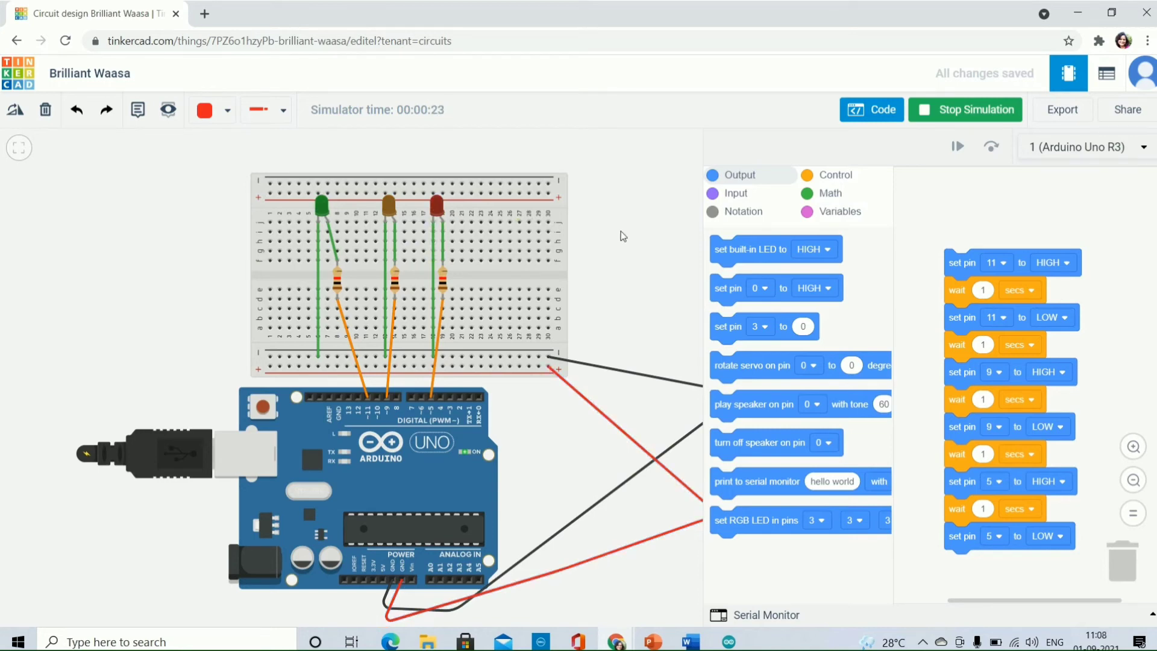
click(324, 209)
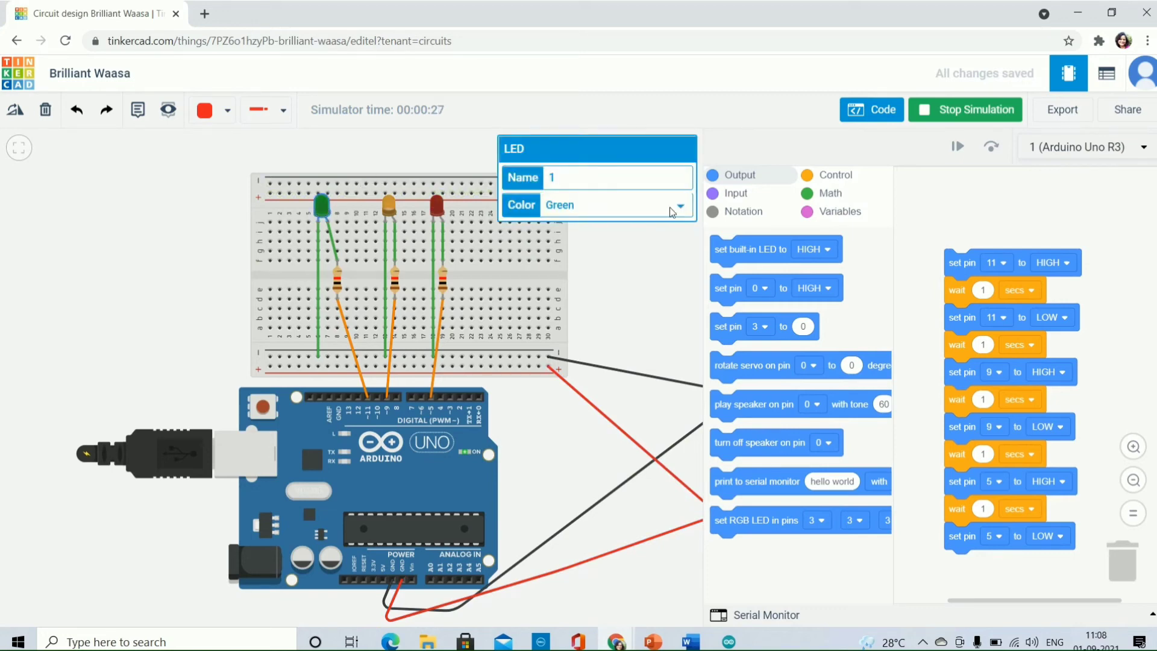
click(638, 289)
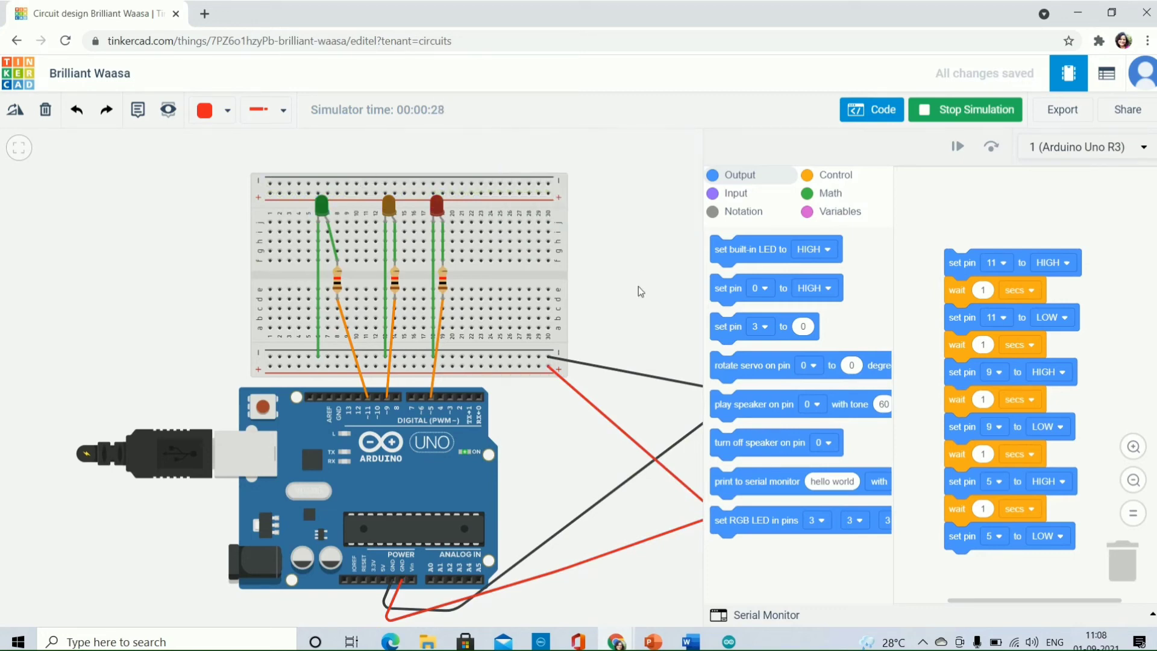
Set the resistance of the green LED's resistor to 220 mΩ.
click(337, 287)
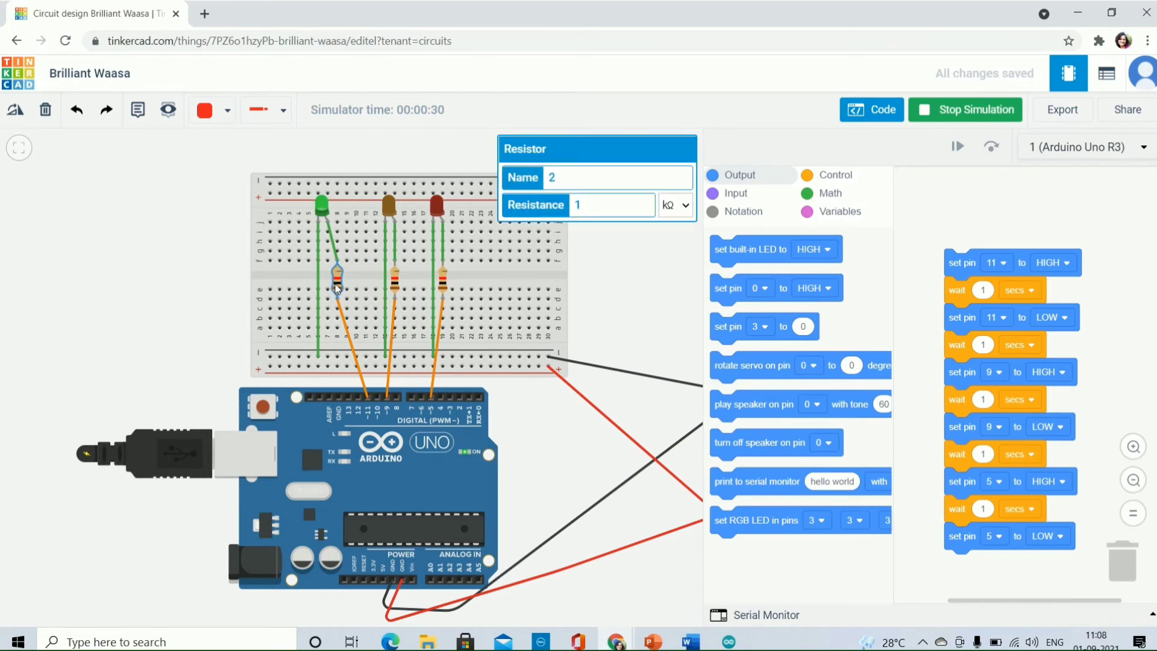
click(607, 209)
key(BackSpace)
text(220)
click(686, 208)
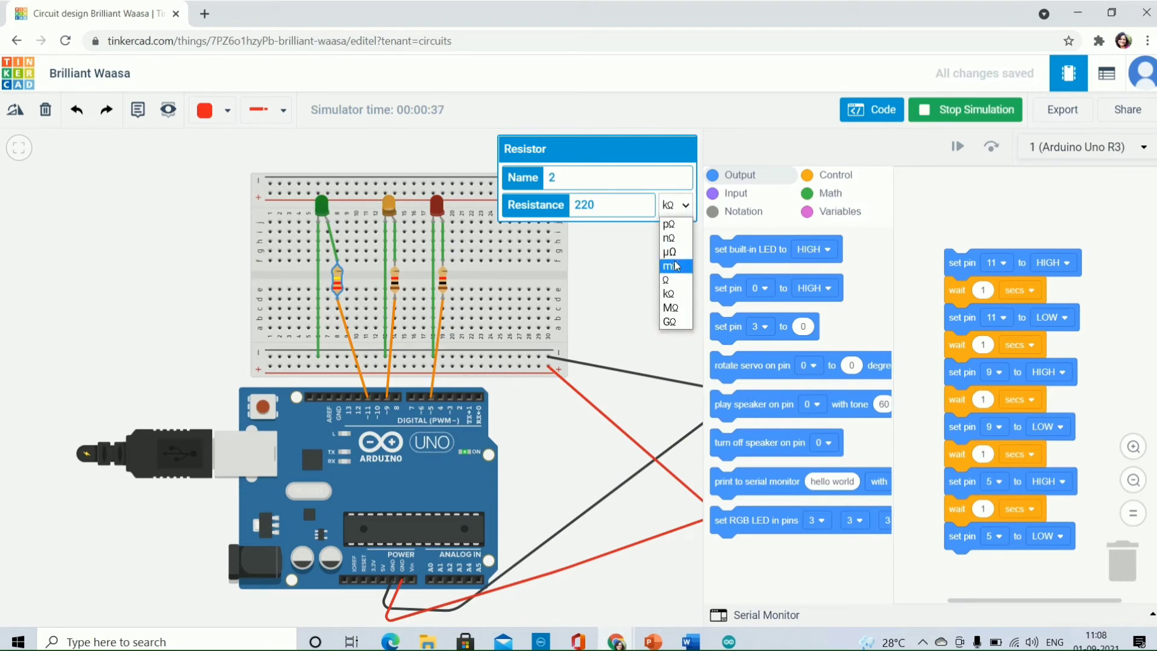
click(675, 265)
click(649, 263)
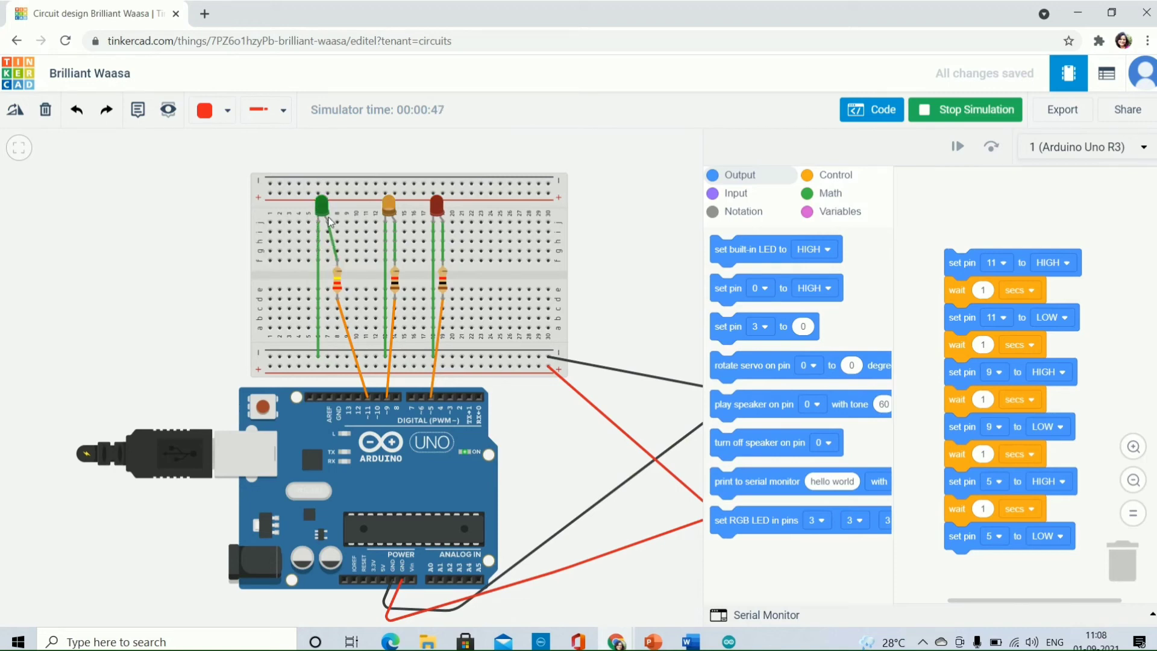
Set the resistance of the orange LED's resistor to 220 mΩ, stopping the running simulation.
click(395, 282)
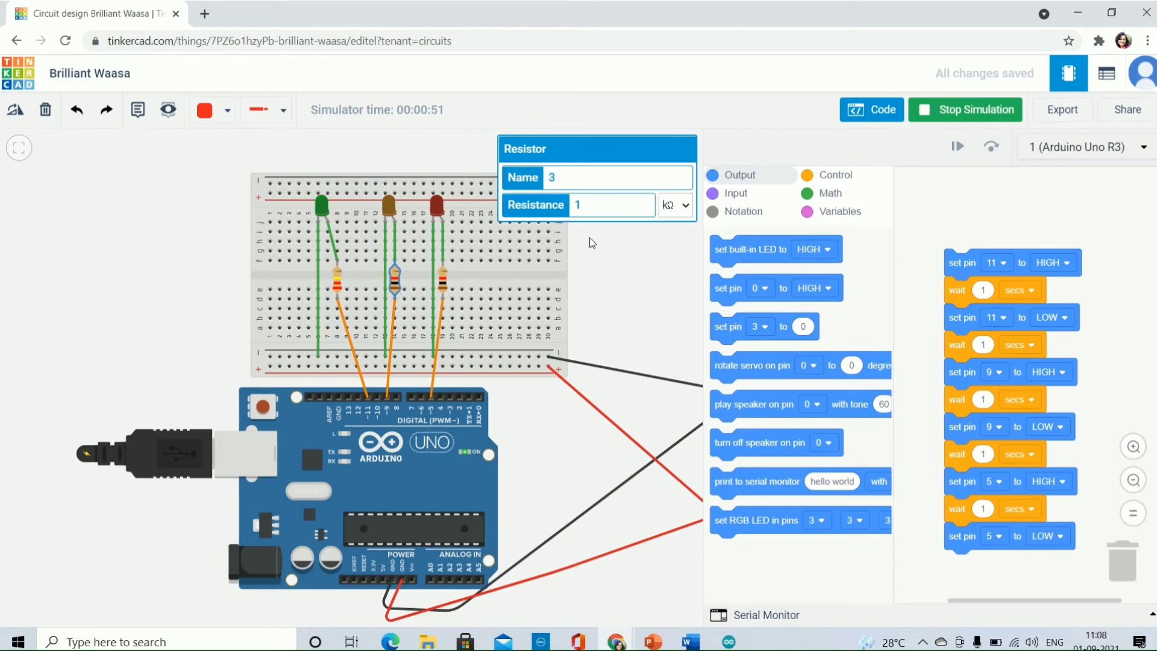
click(607, 208)
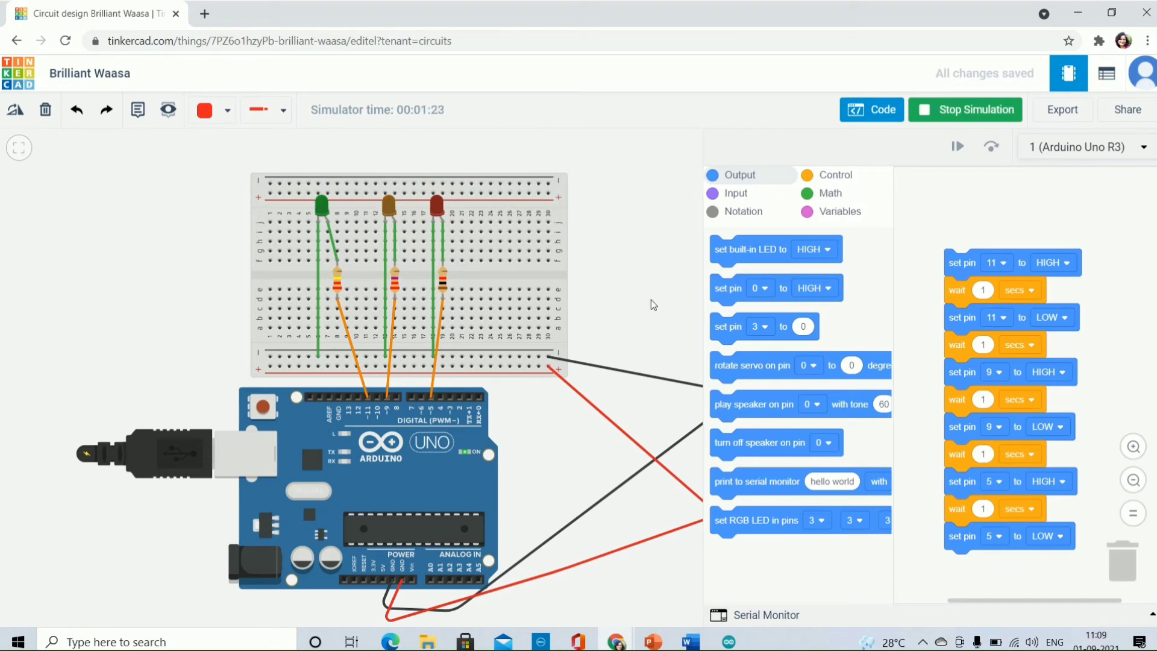
click(942, 112)
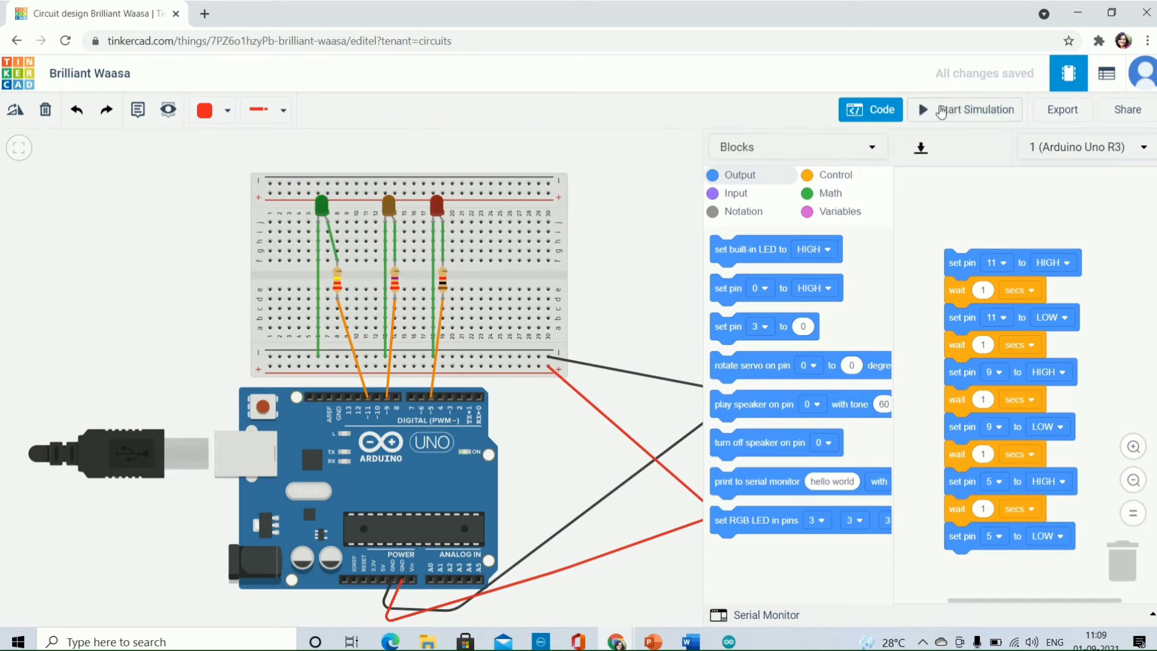
click(388, 206)
click(396, 287)
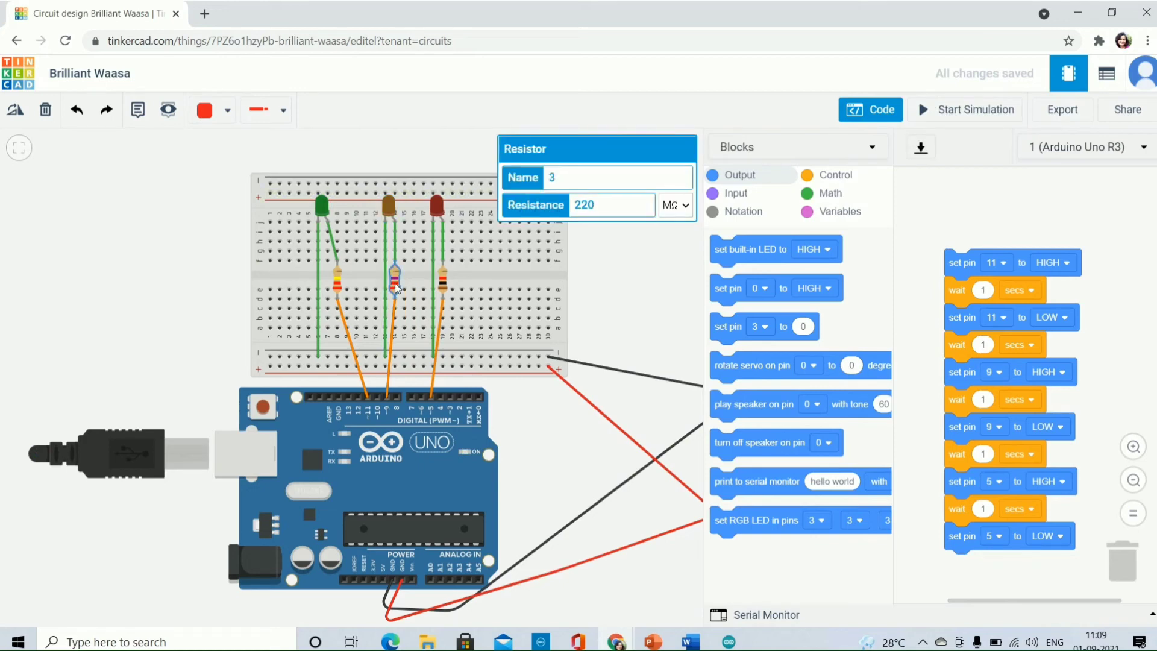
click(687, 205)
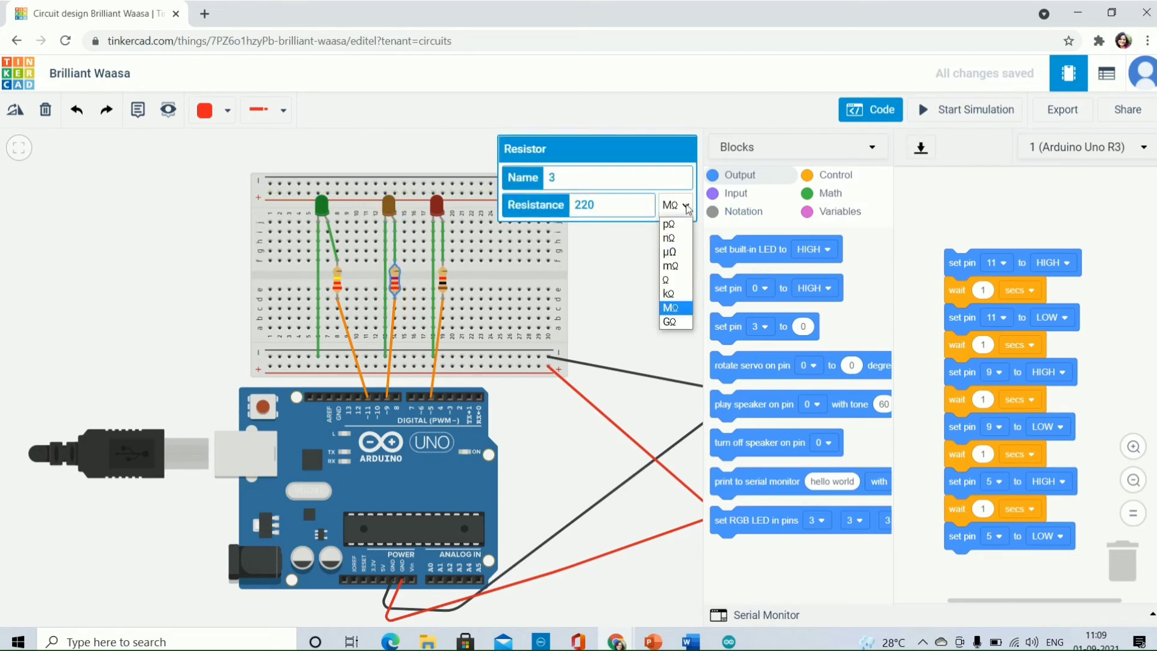
click(675, 270)
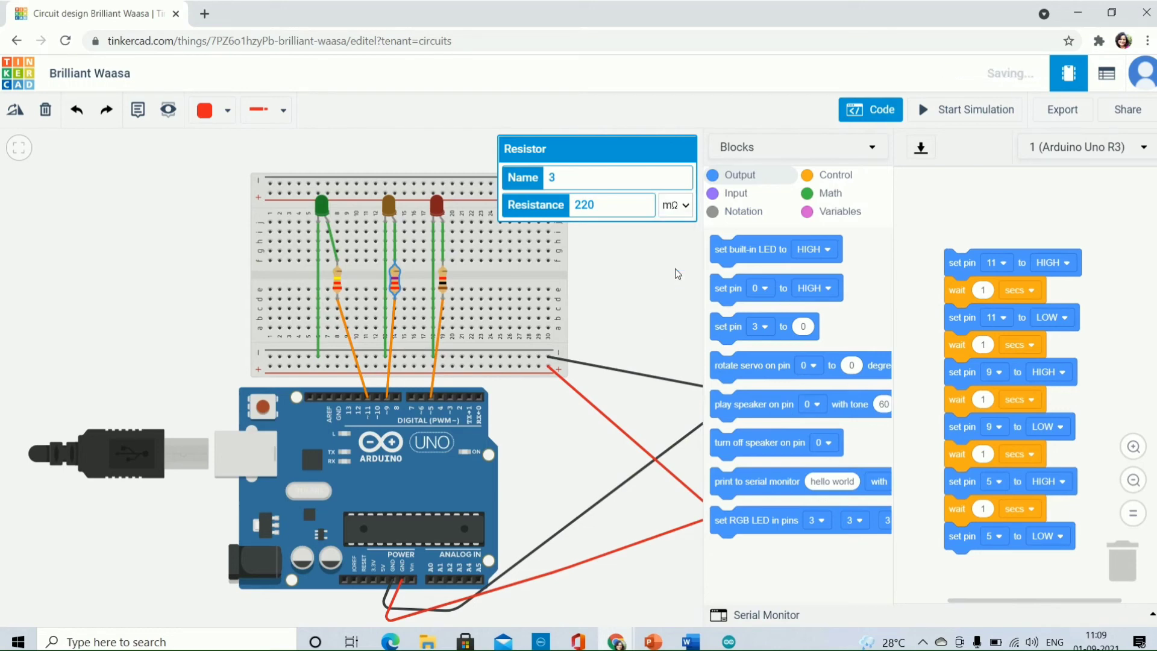
click(635, 251)
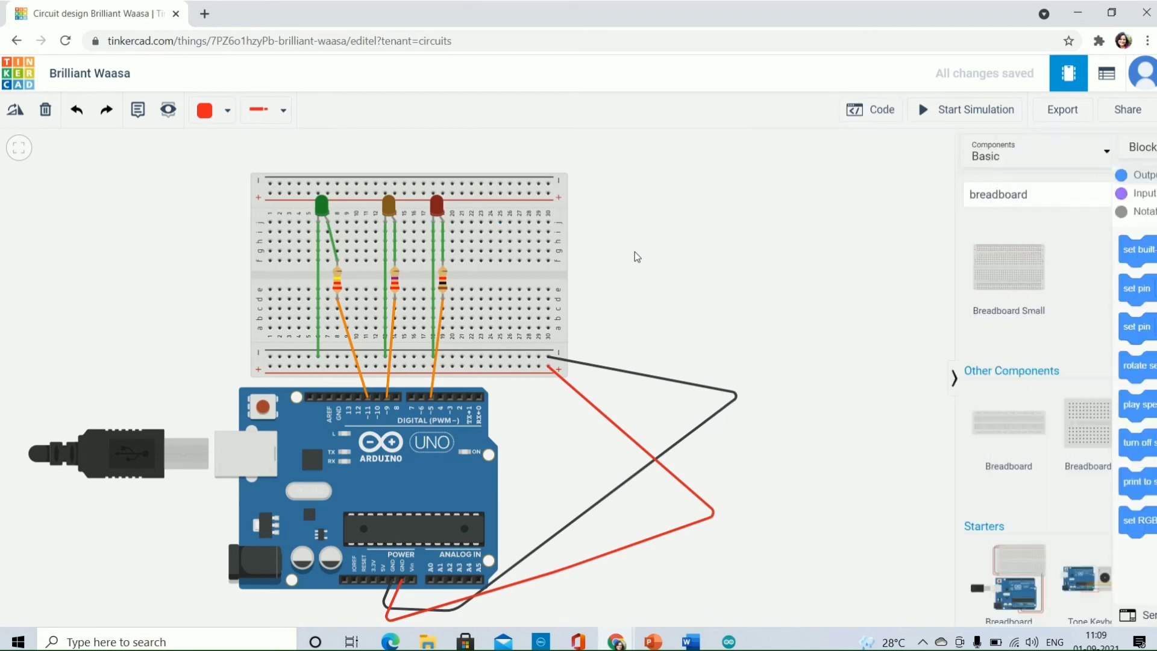
Run the simulation again, check the LED sequence against the program blocks, and stop it.
click(958, 118)
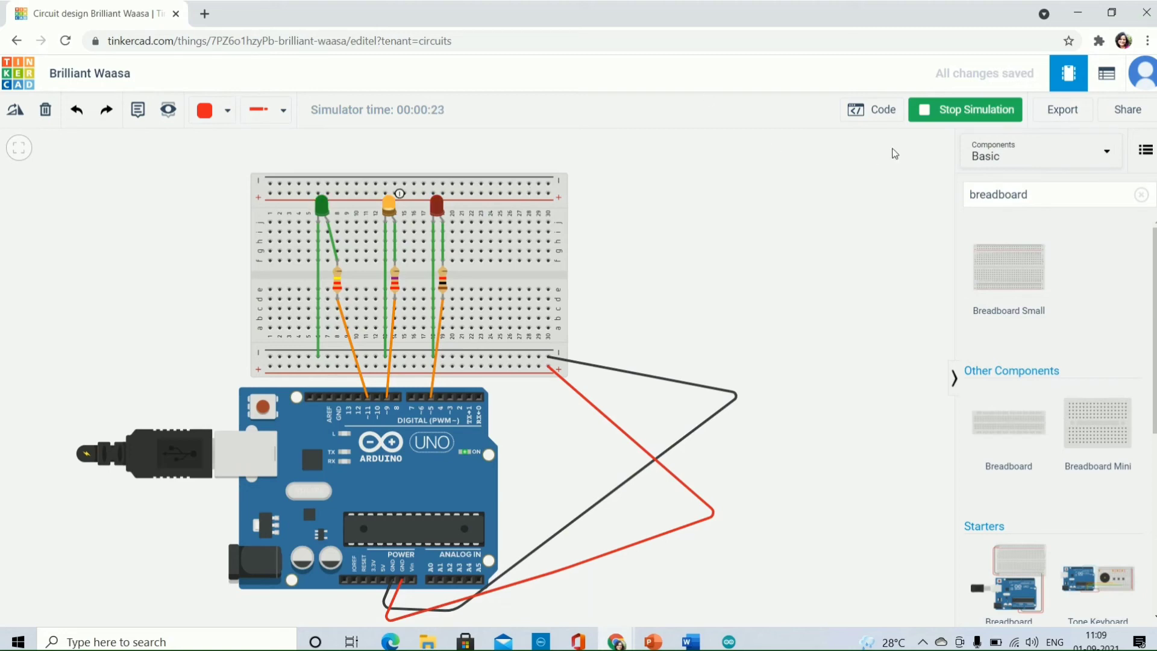
click(877, 113)
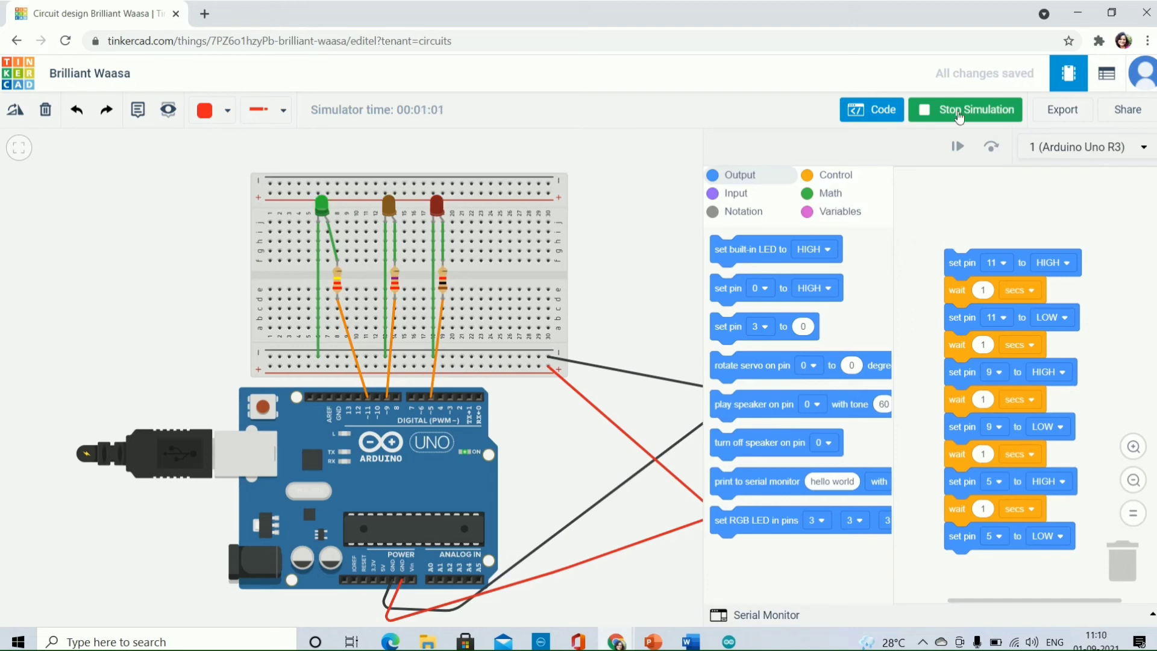
click(960, 117)
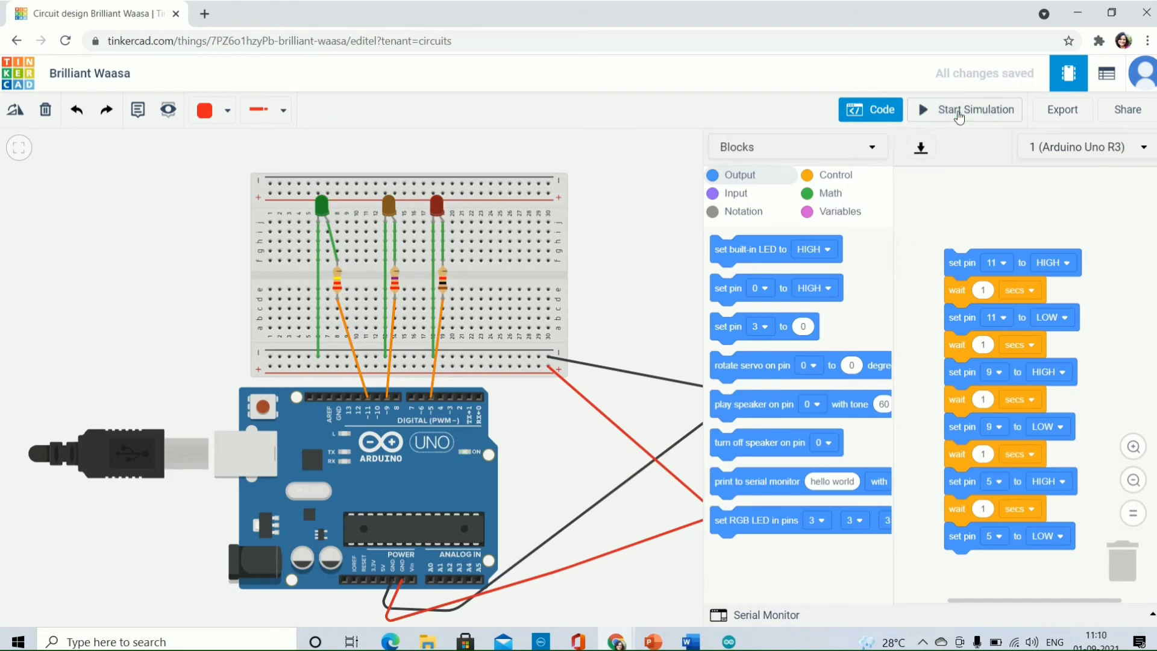
Convert the block program to text-only code, accepting the loss of the blocks.
click(874, 148)
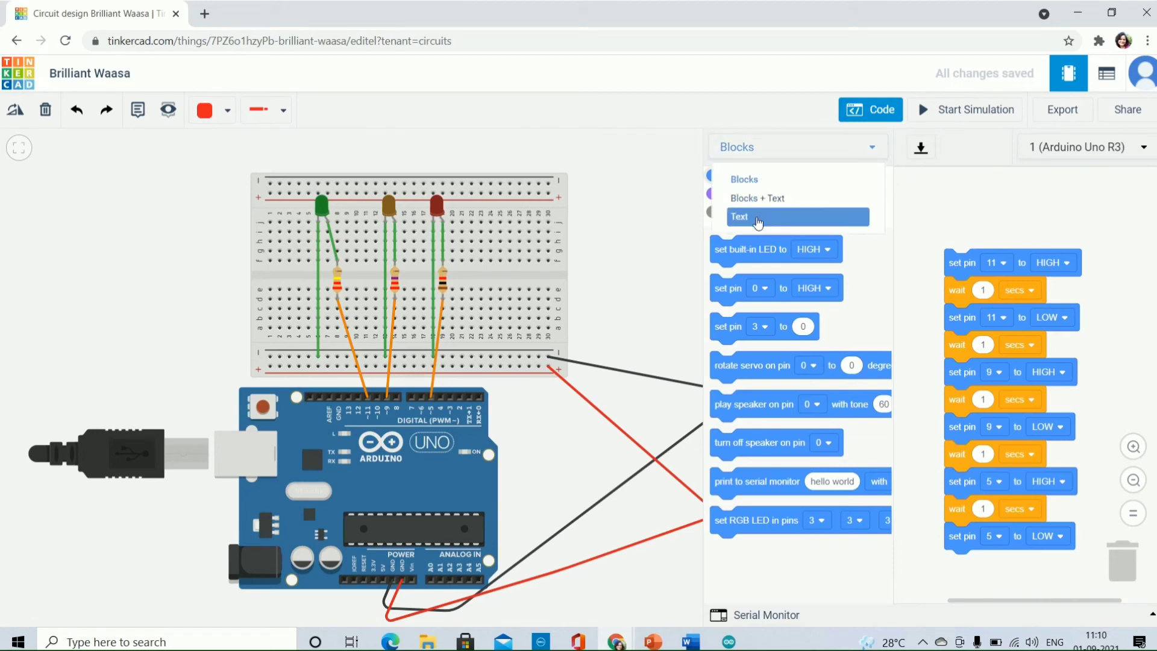
click(759, 219)
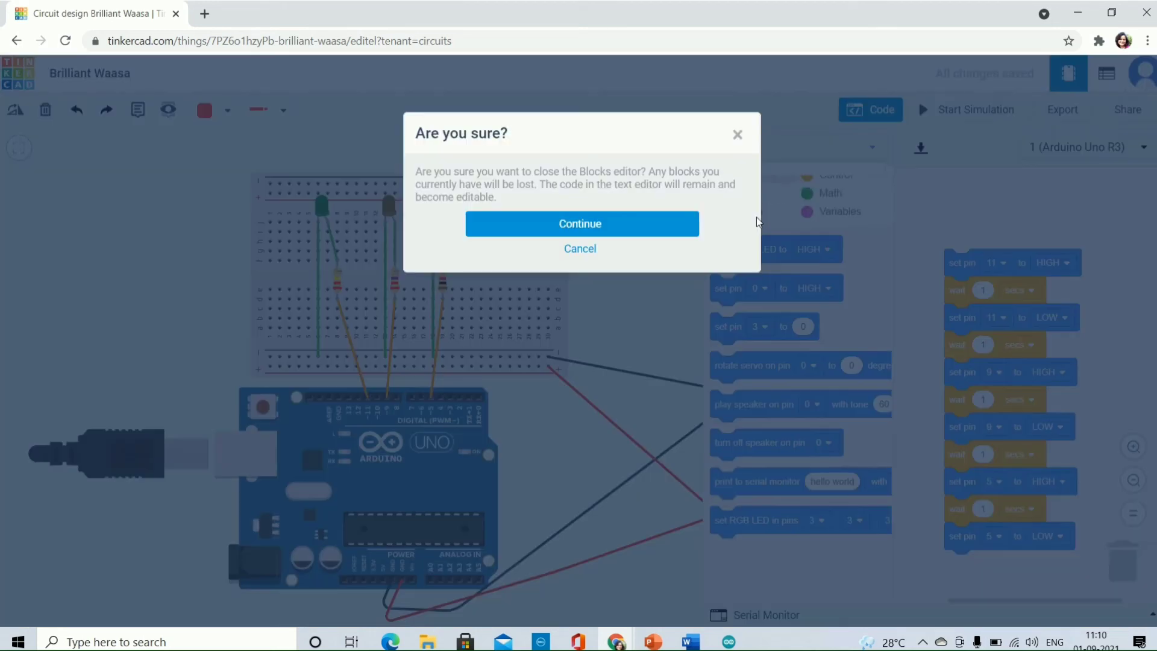
click(611, 228)
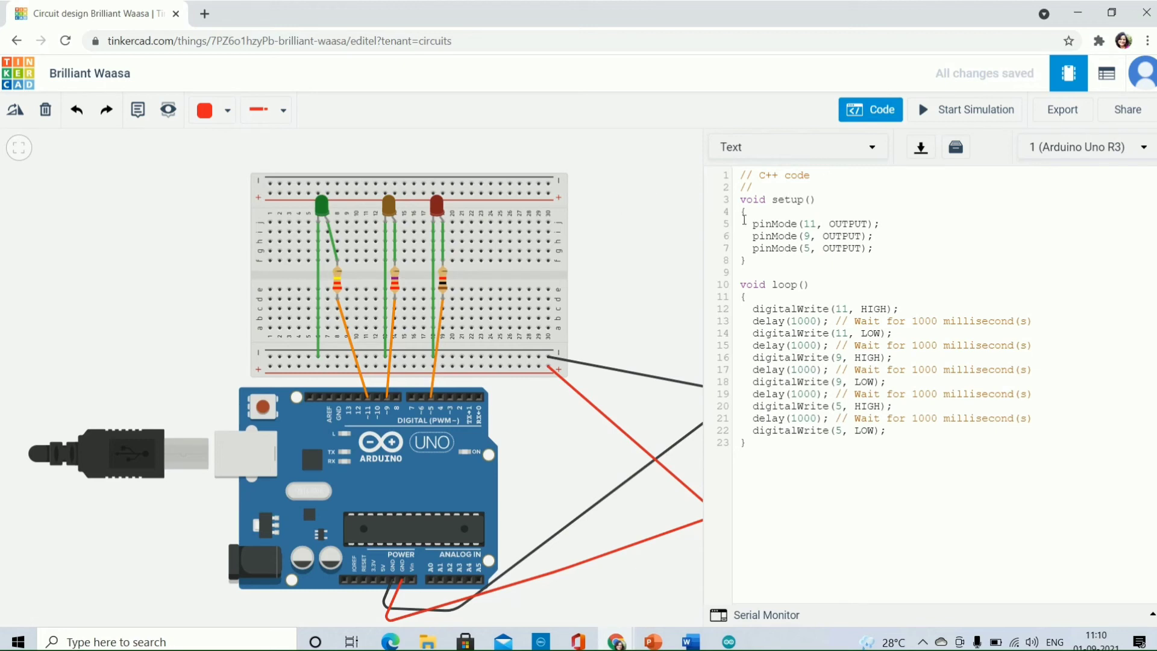
Examine the setup function in the text code, including its pinMode output declarations for pins 11, 9 and 5.
drag(745, 221, 896, 259)
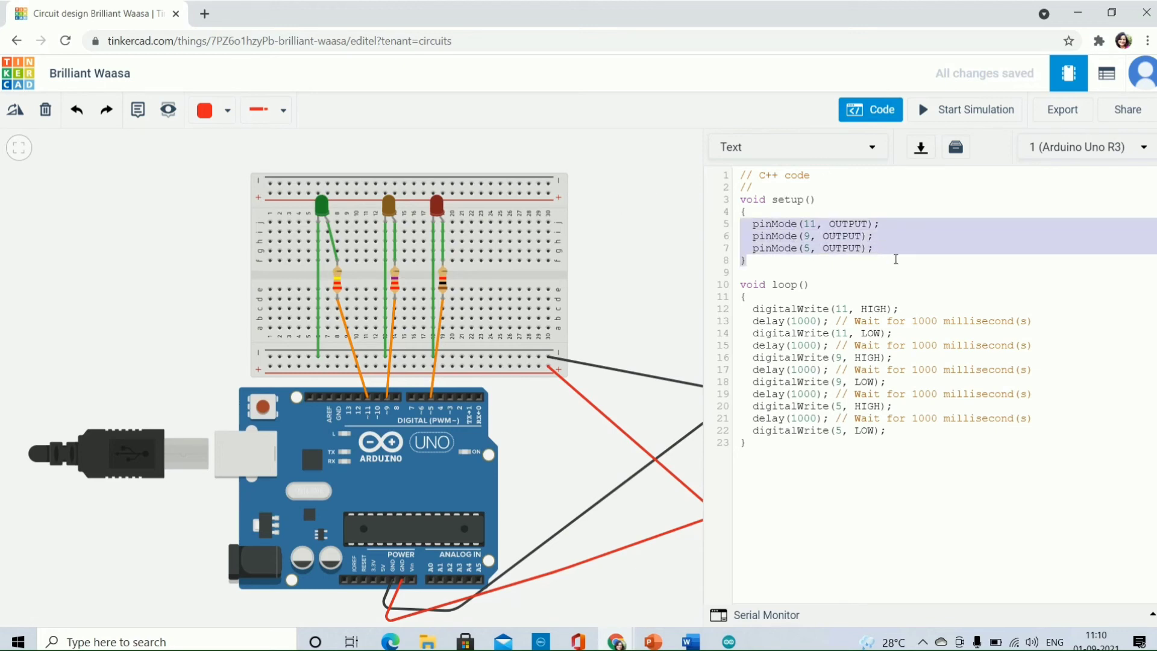
drag(761, 201, 823, 202)
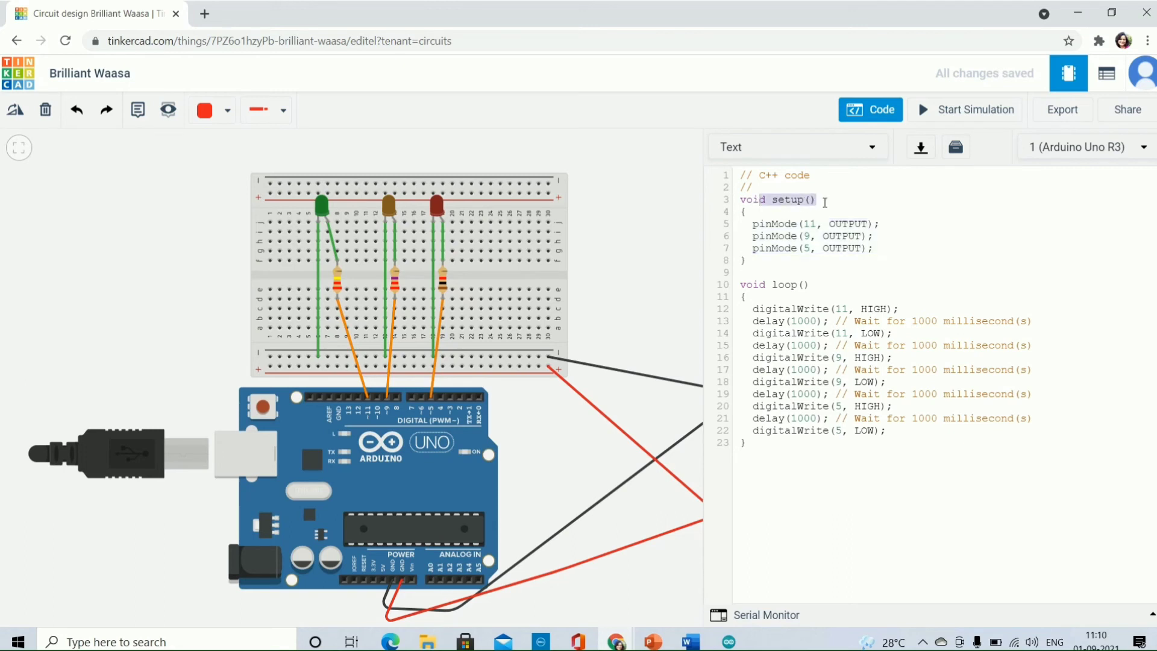
click(825, 202)
drag(772, 200, 825, 200)
drag(760, 224, 793, 220)
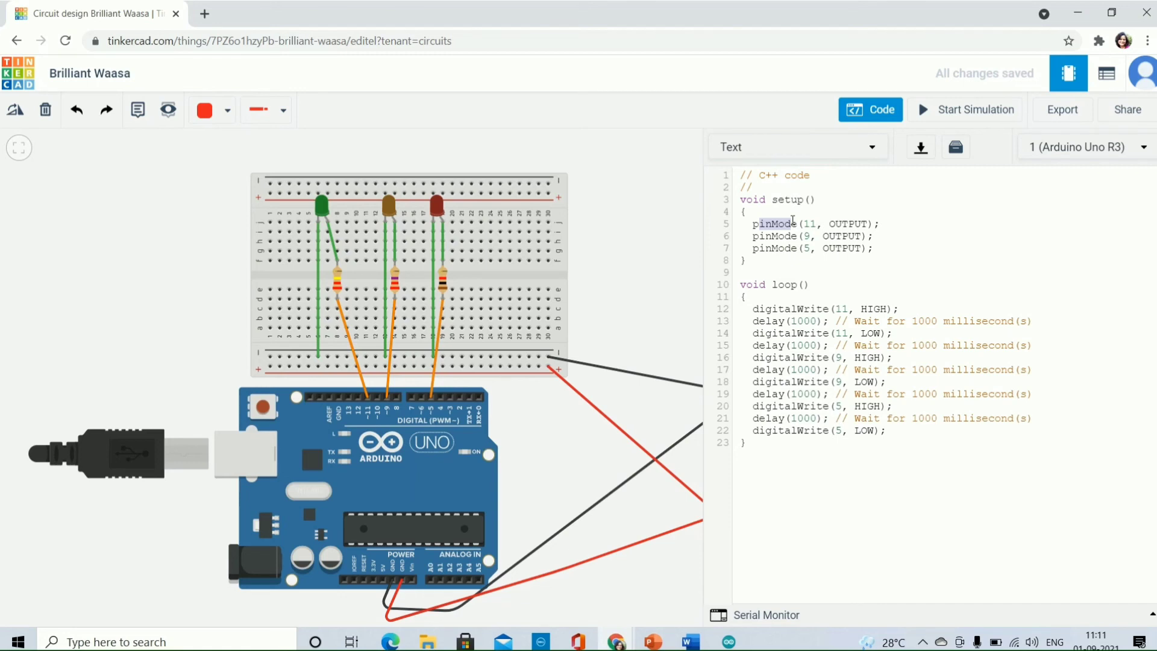
click(831, 226)
drag(754, 225, 854, 227)
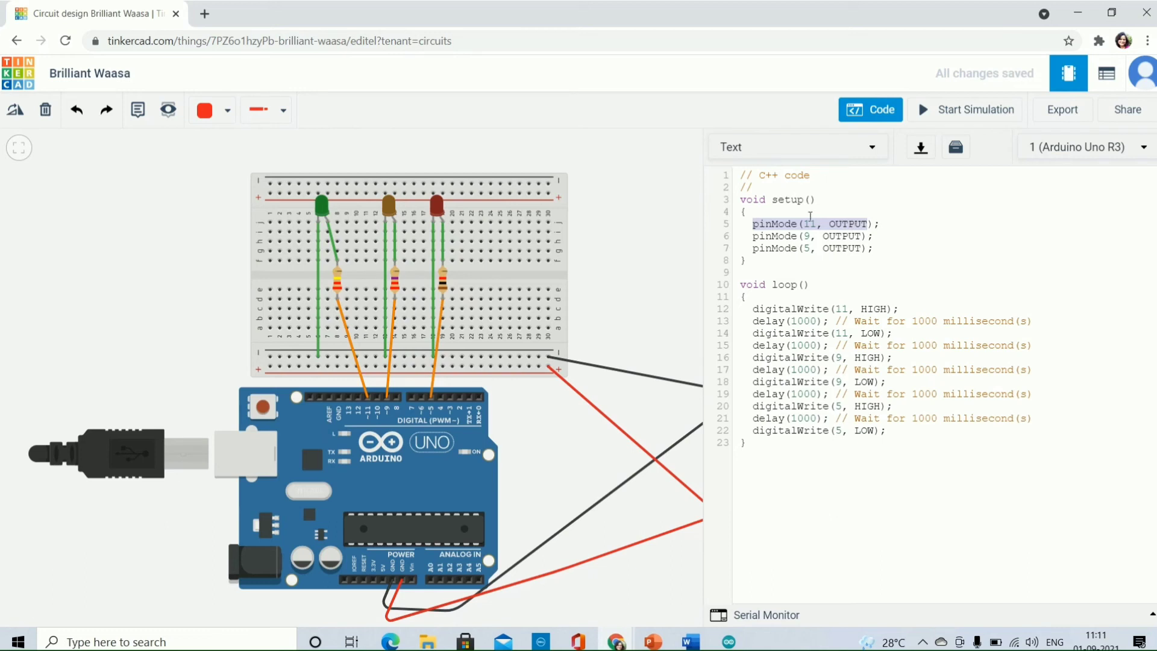
drag(781, 188, 824, 198)
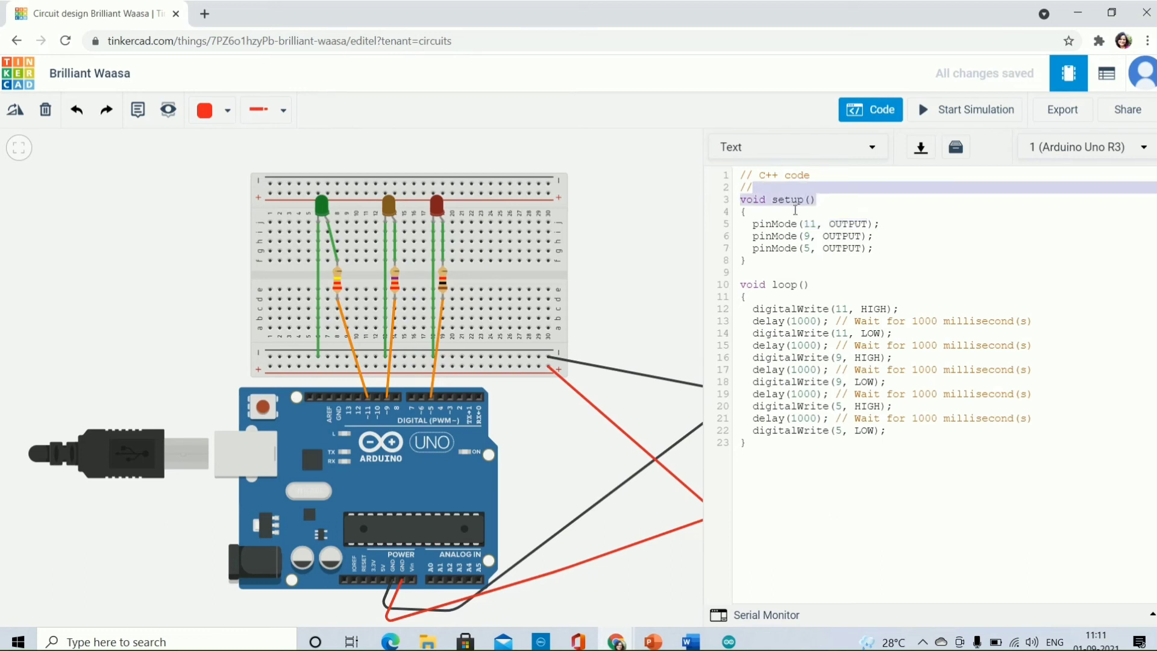
click(790, 209)
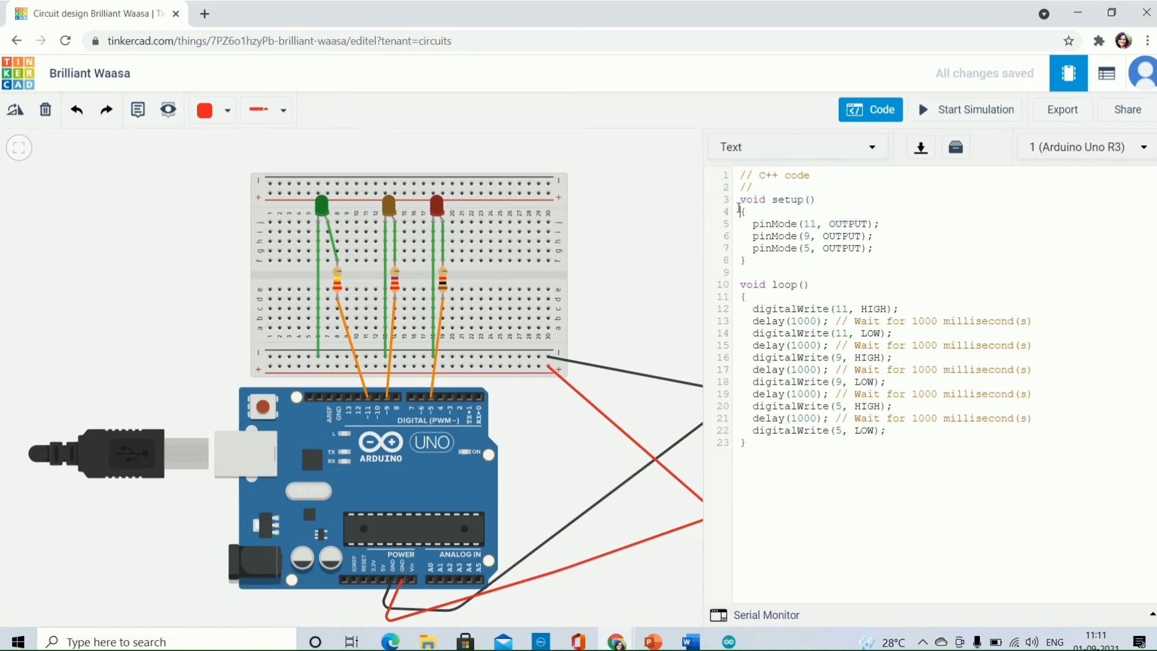
drag(739, 208, 791, 267)
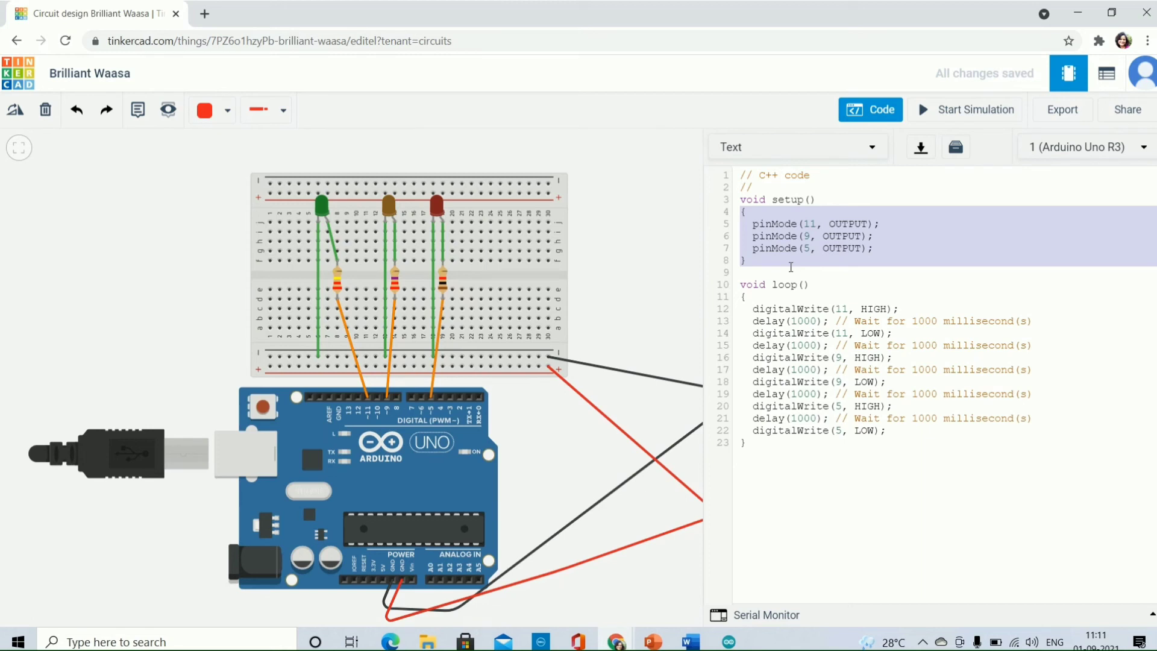
click(830, 234)
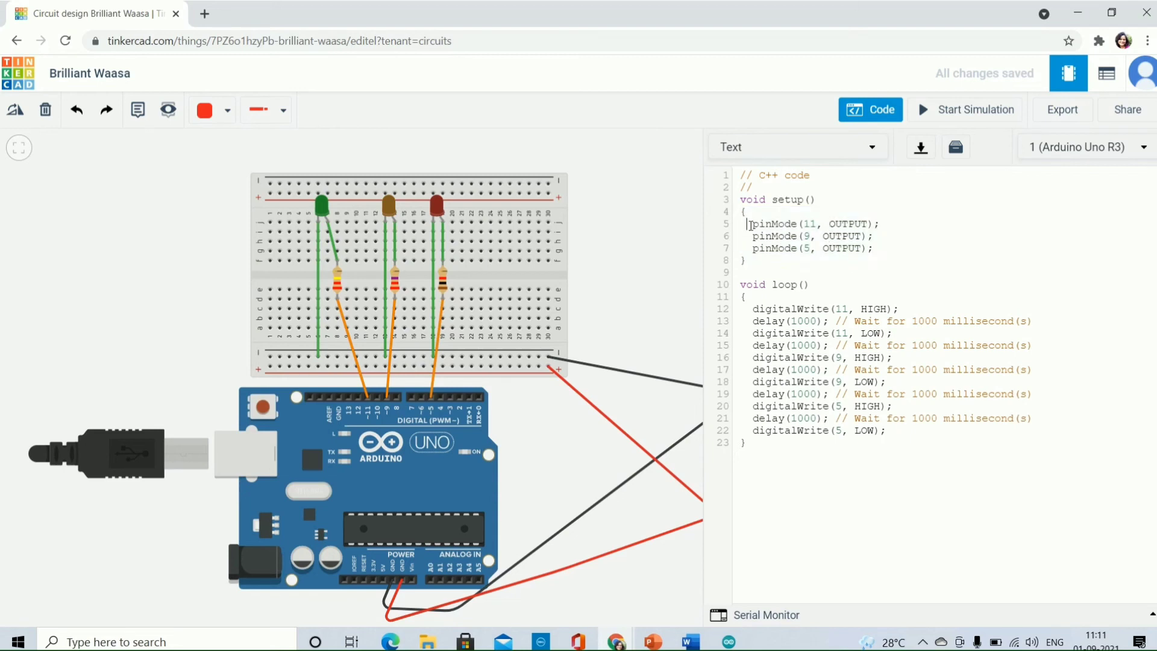
drag(747, 224, 873, 252)
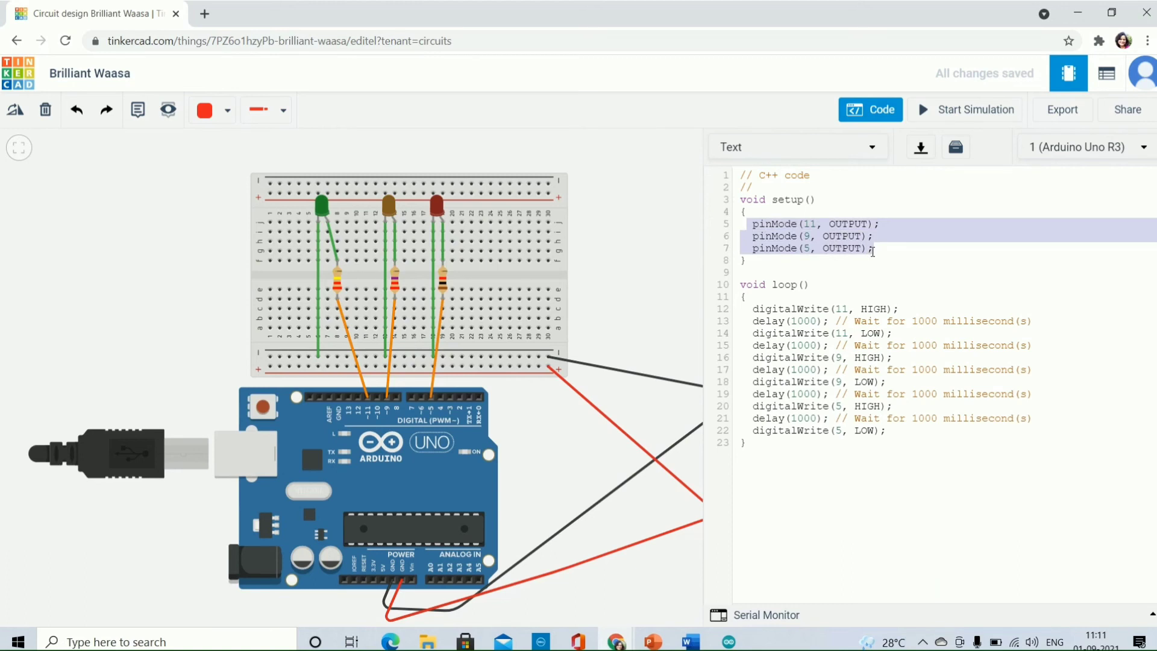
click(873, 252)
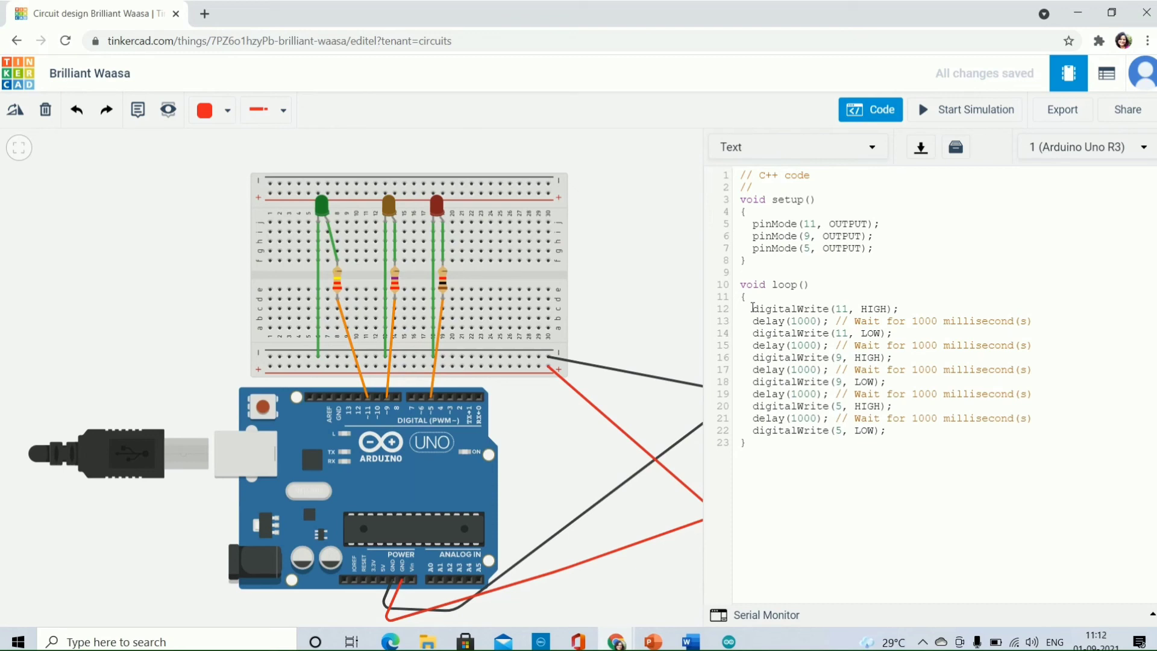
Examine the loop function's digitalWrite and delay lines for pins 11, 9 and 5.
drag(753, 308, 832, 311)
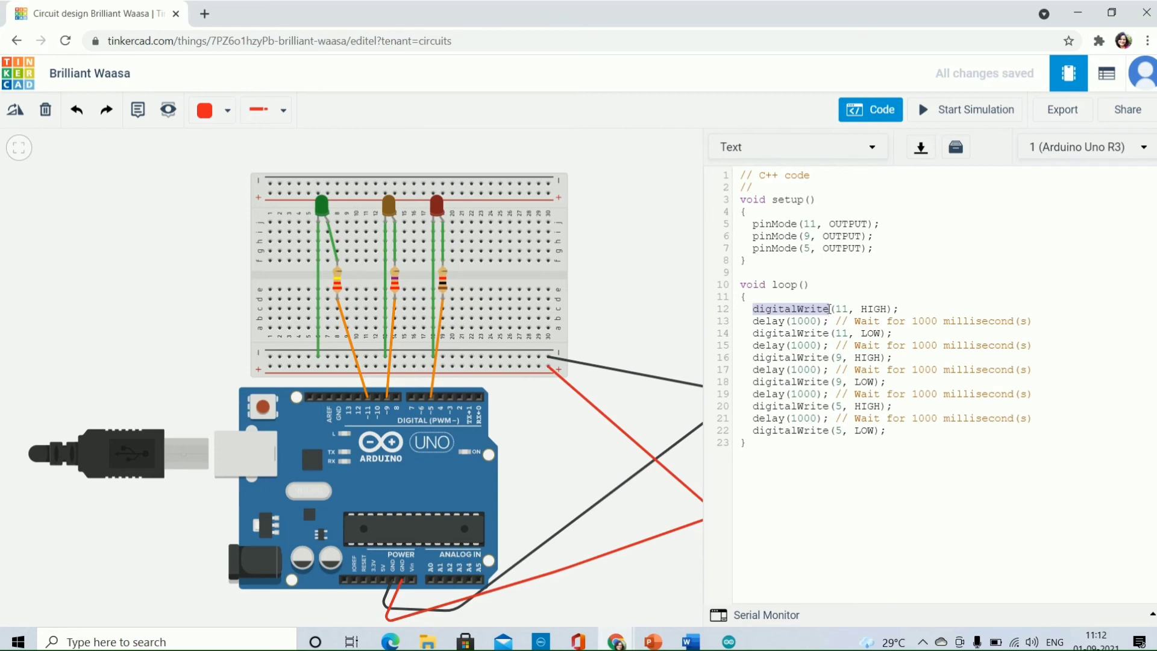
click(960, 244)
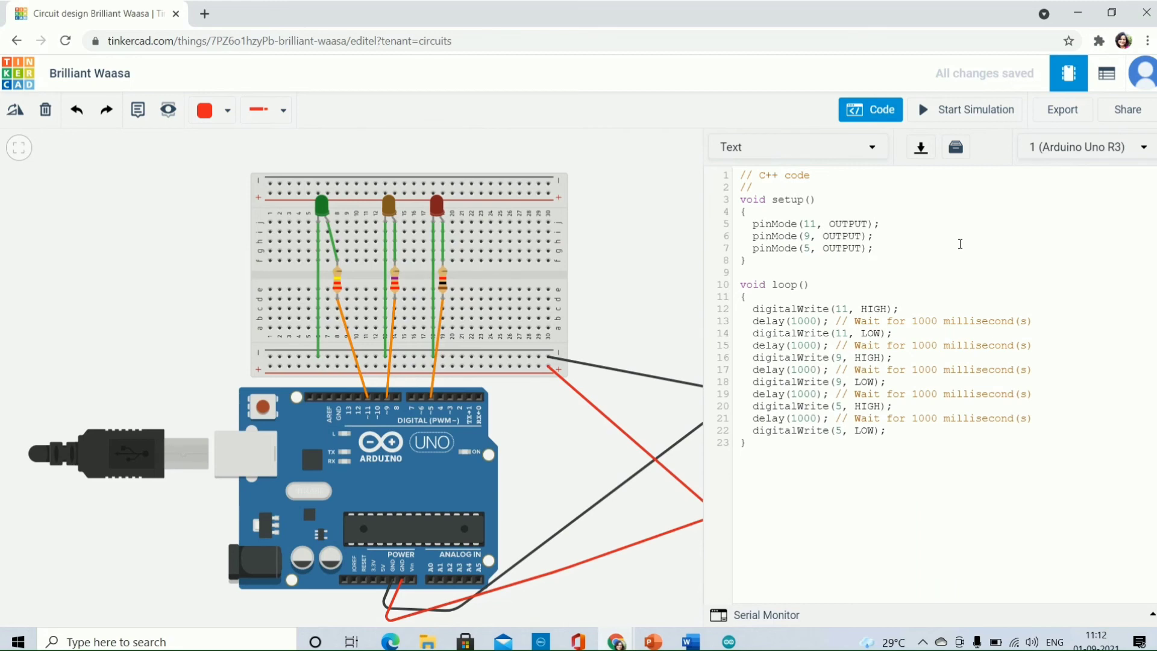
drag(742, 283, 859, 449)
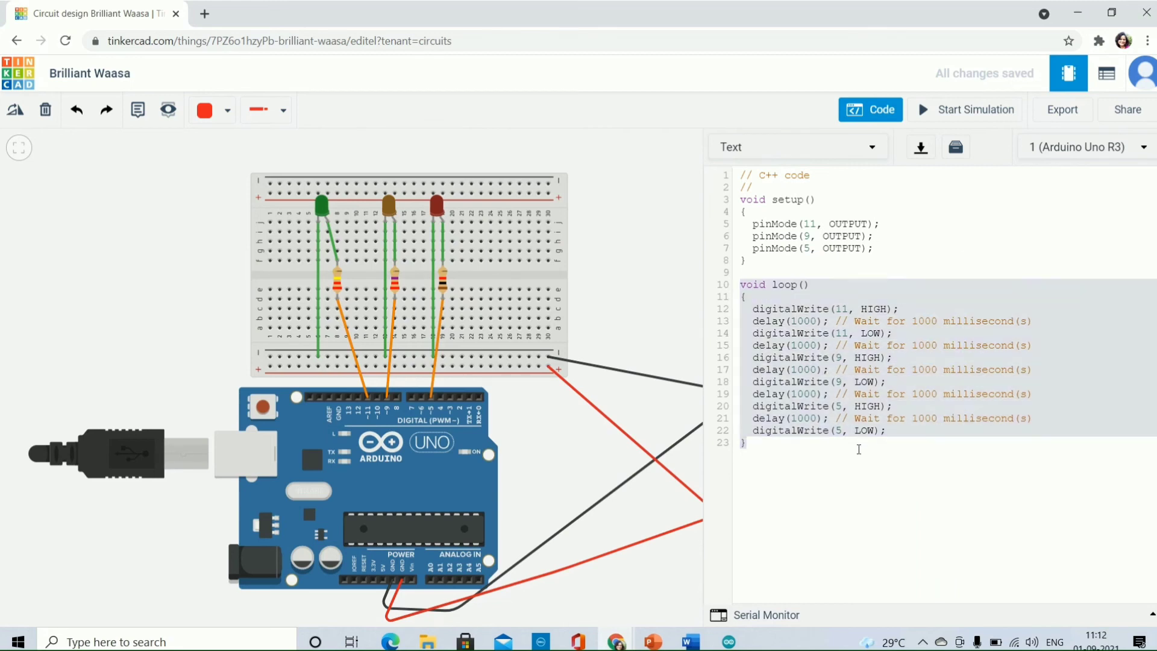
click(859, 450)
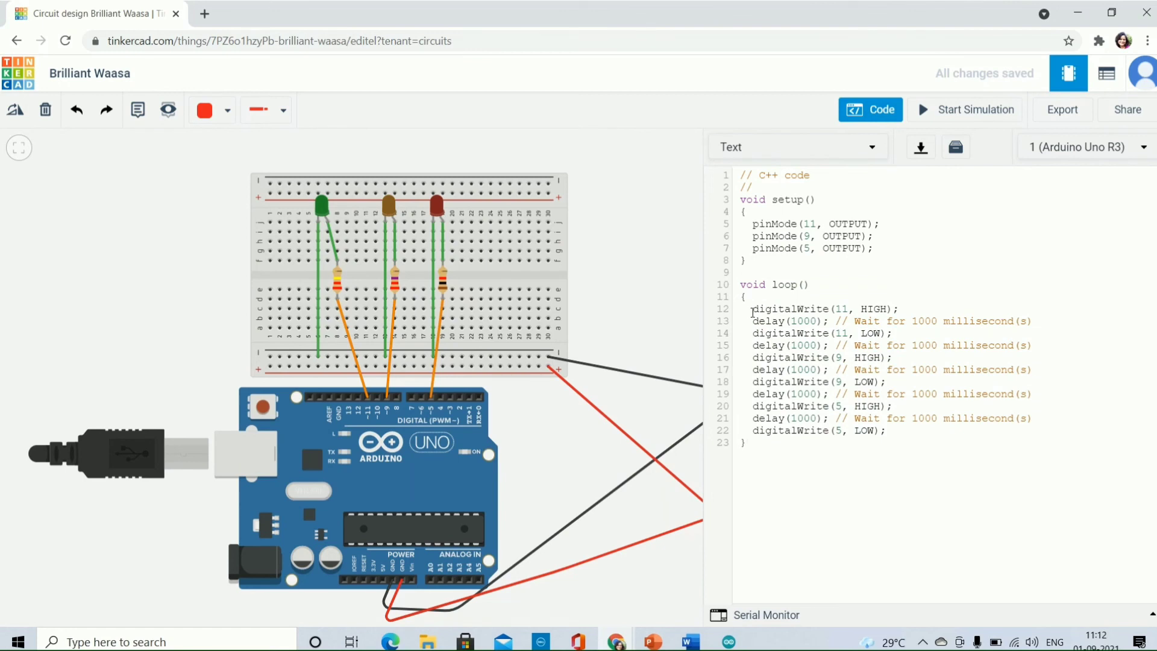
drag(753, 313, 889, 308)
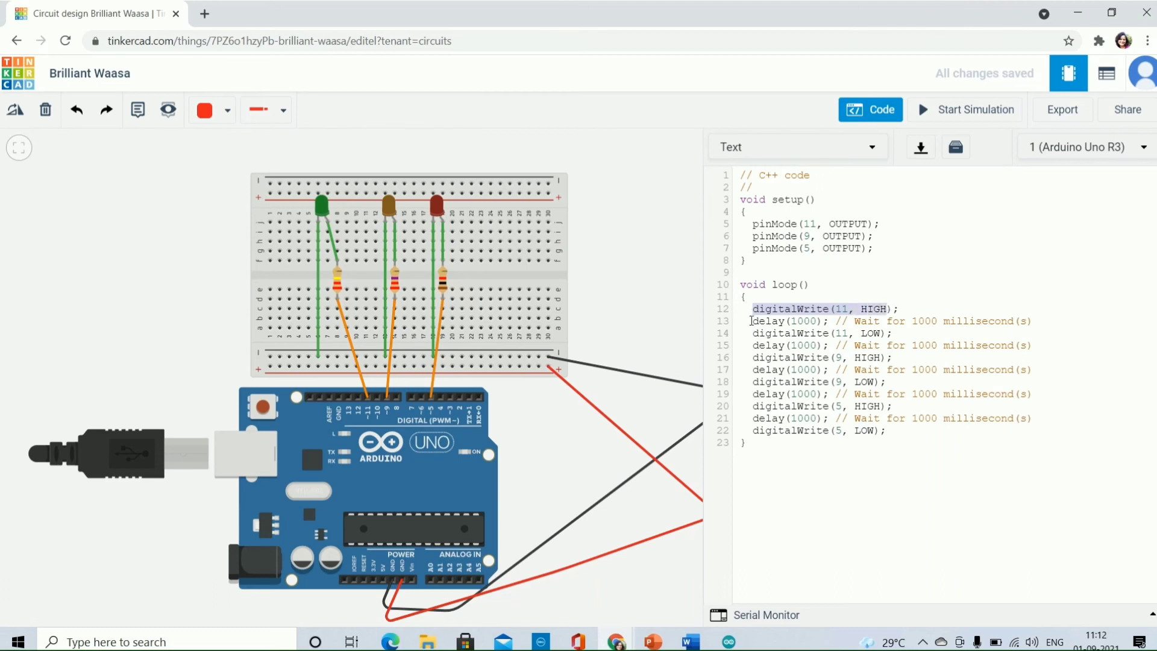
click(752, 321)
drag(753, 321, 837, 317)
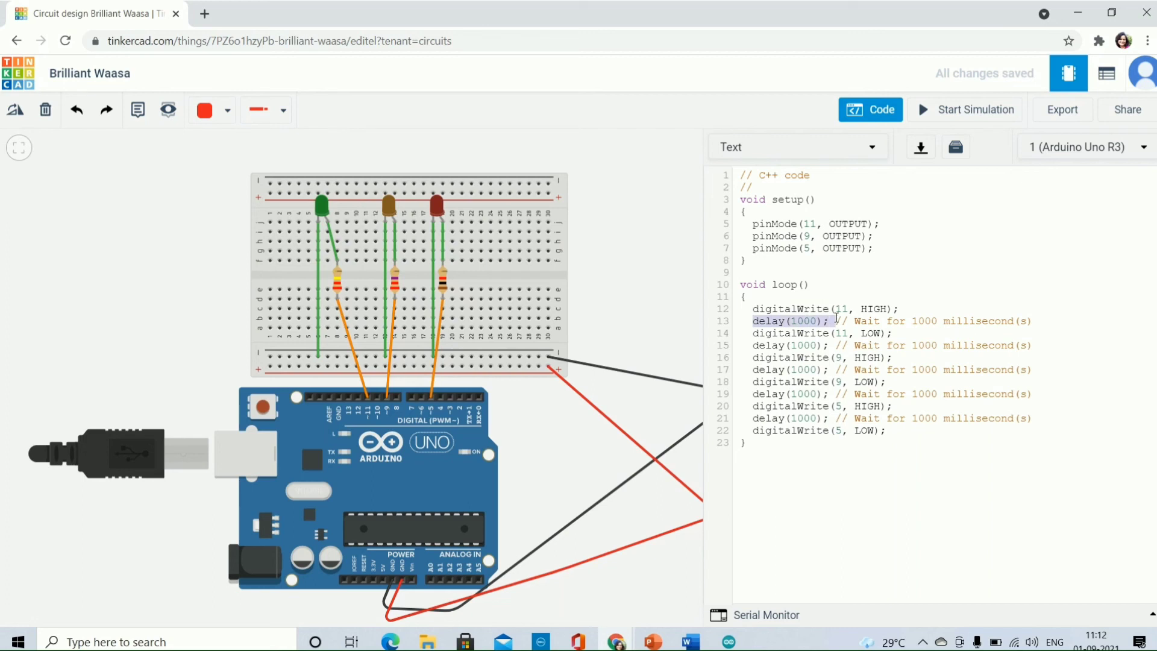
drag(956, 322, 998, 323)
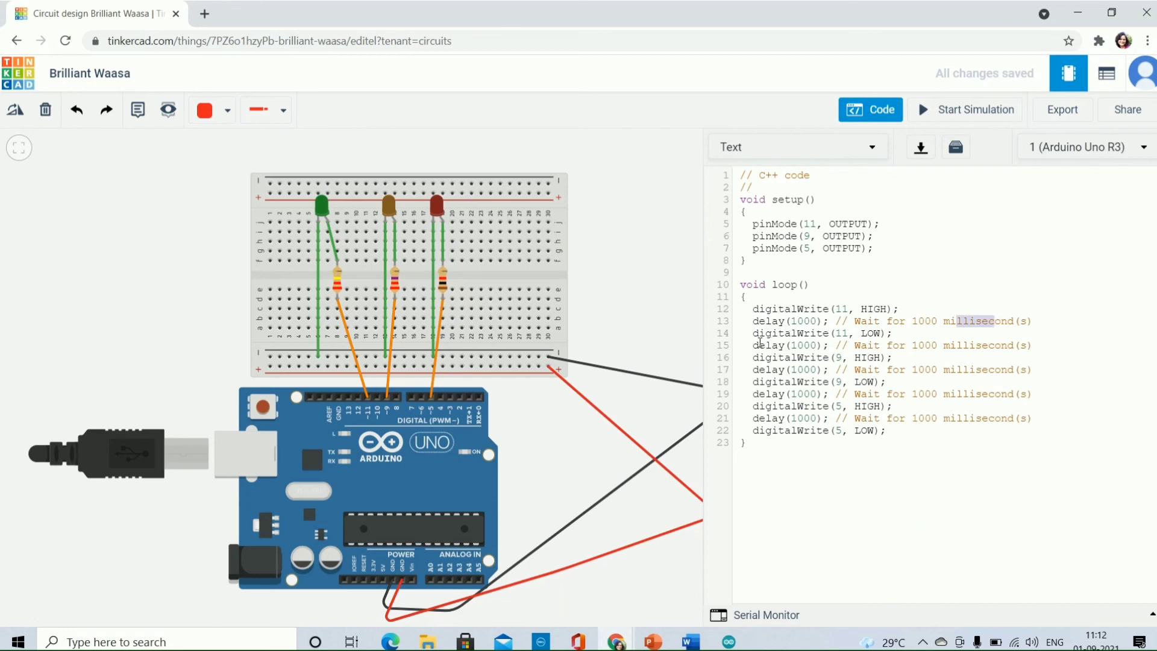
drag(758, 334, 855, 335)
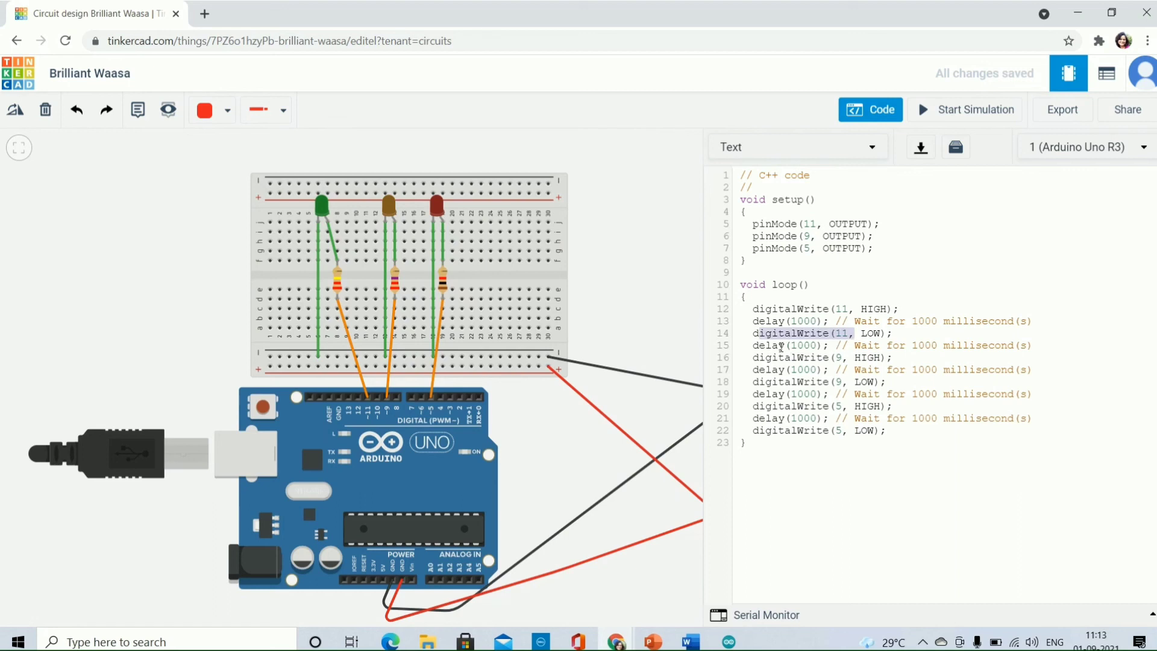
drag(766, 346, 831, 345)
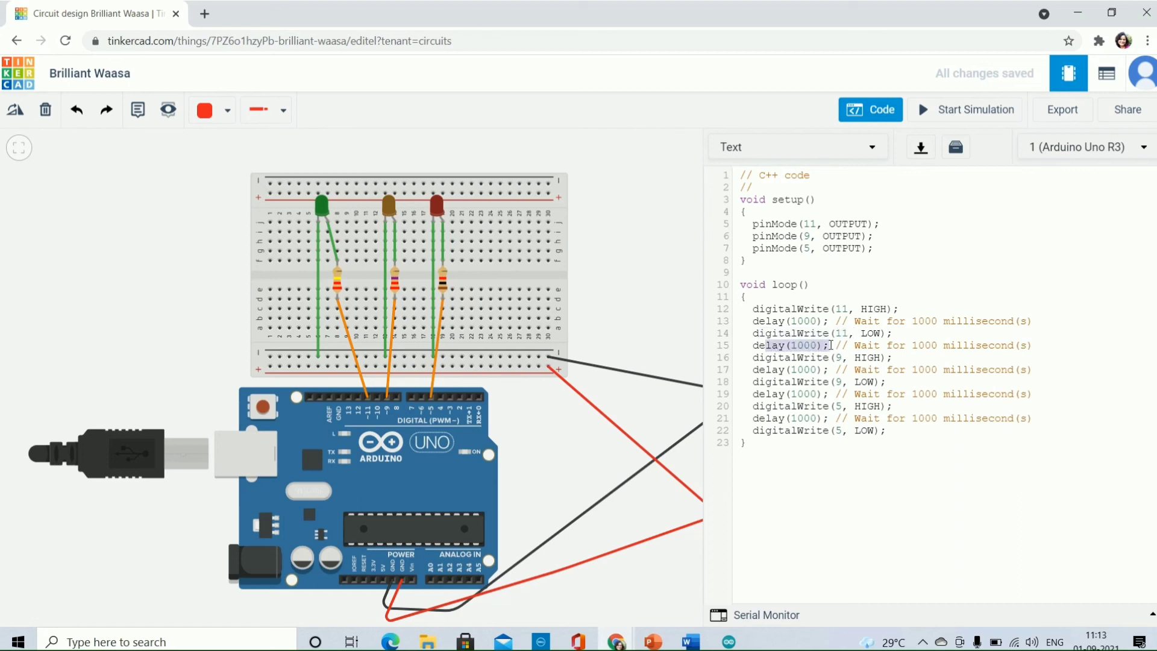
drag(748, 358, 847, 359)
drag(754, 369, 866, 382)
drag(755, 396, 850, 408)
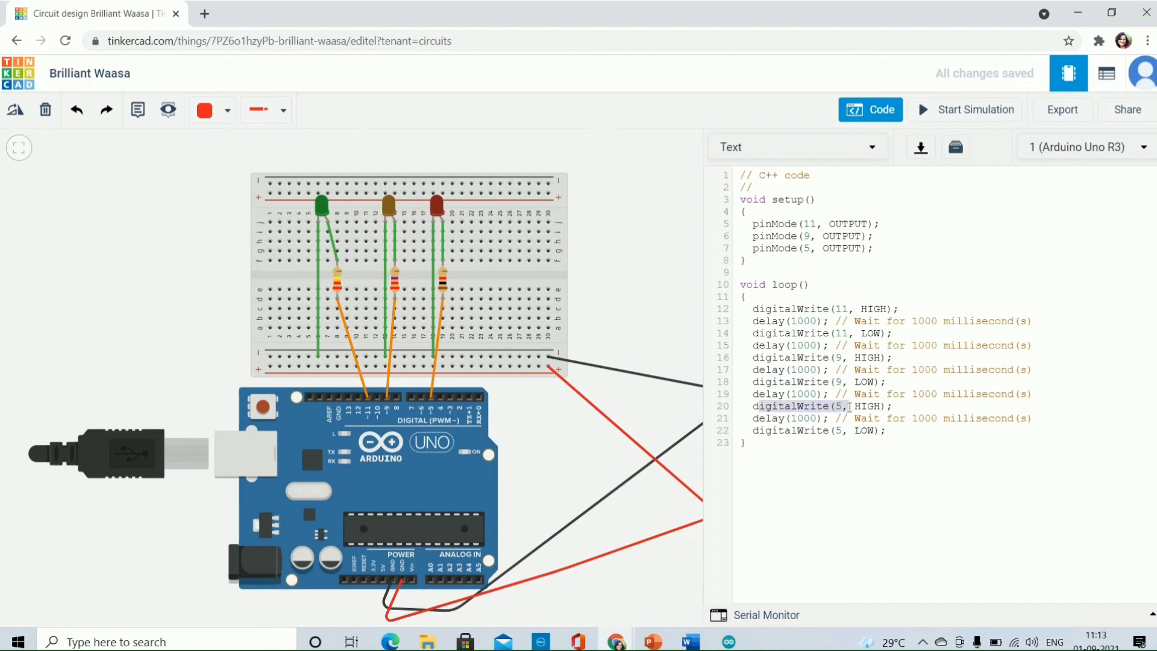
drag(749, 419, 851, 430)
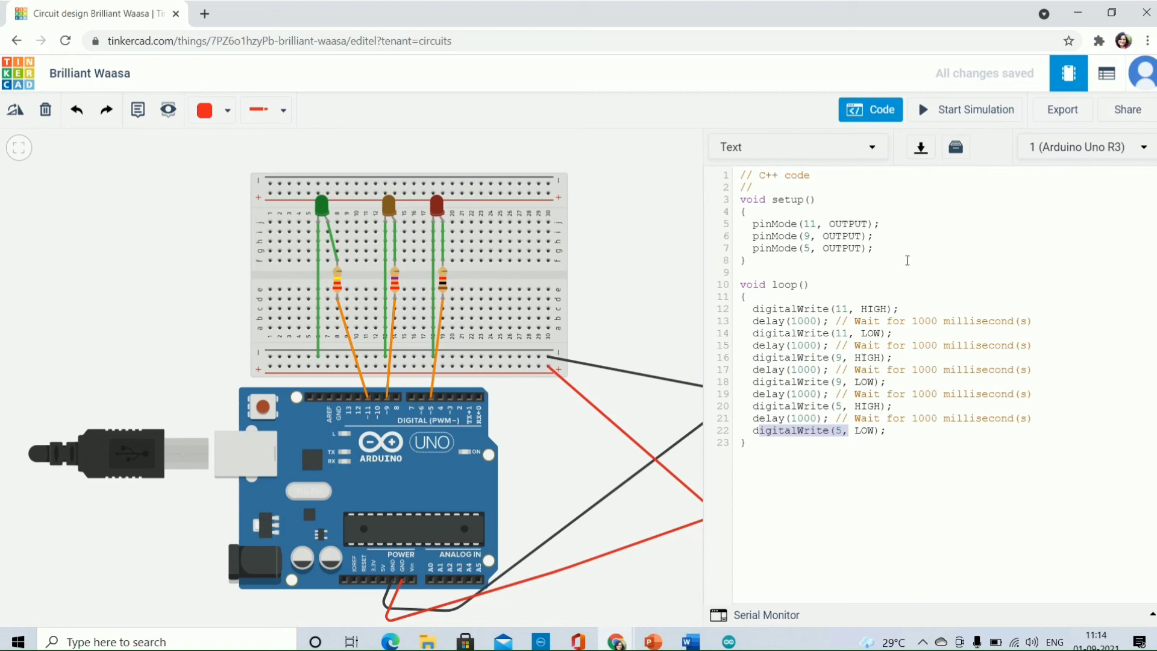
Switch to the Arduino IDE by searching the computer for "arduino", and close the barGraph sketch window.
click(1079, 9)
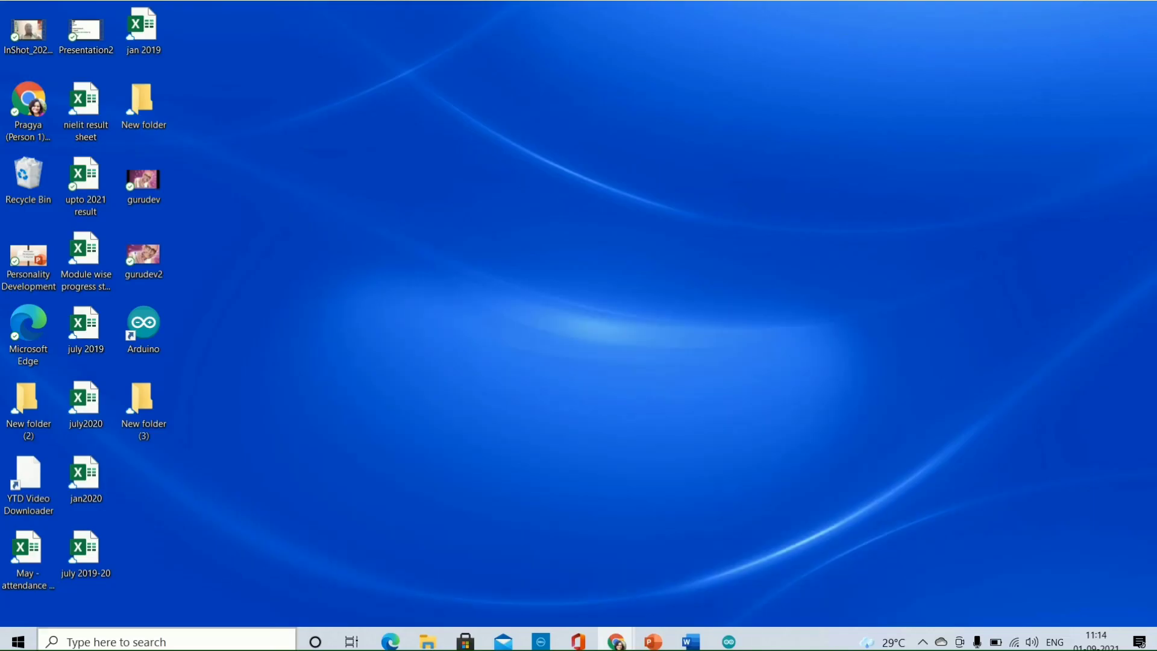
click(162, 639)
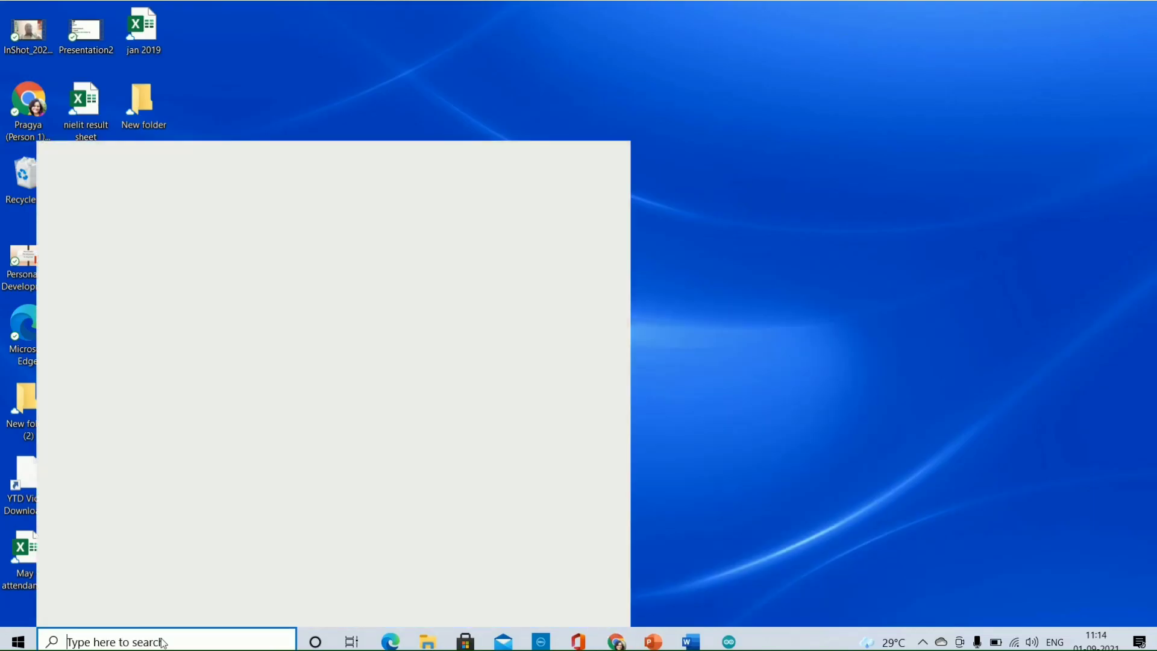
text(arduino)
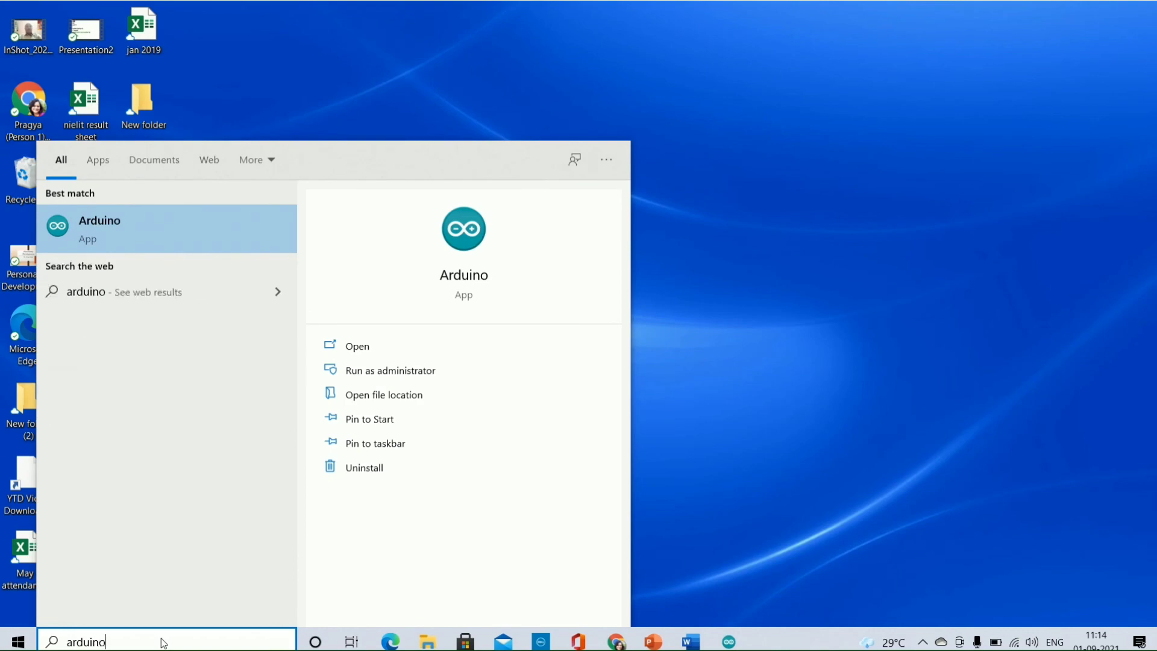
click(252, 226)
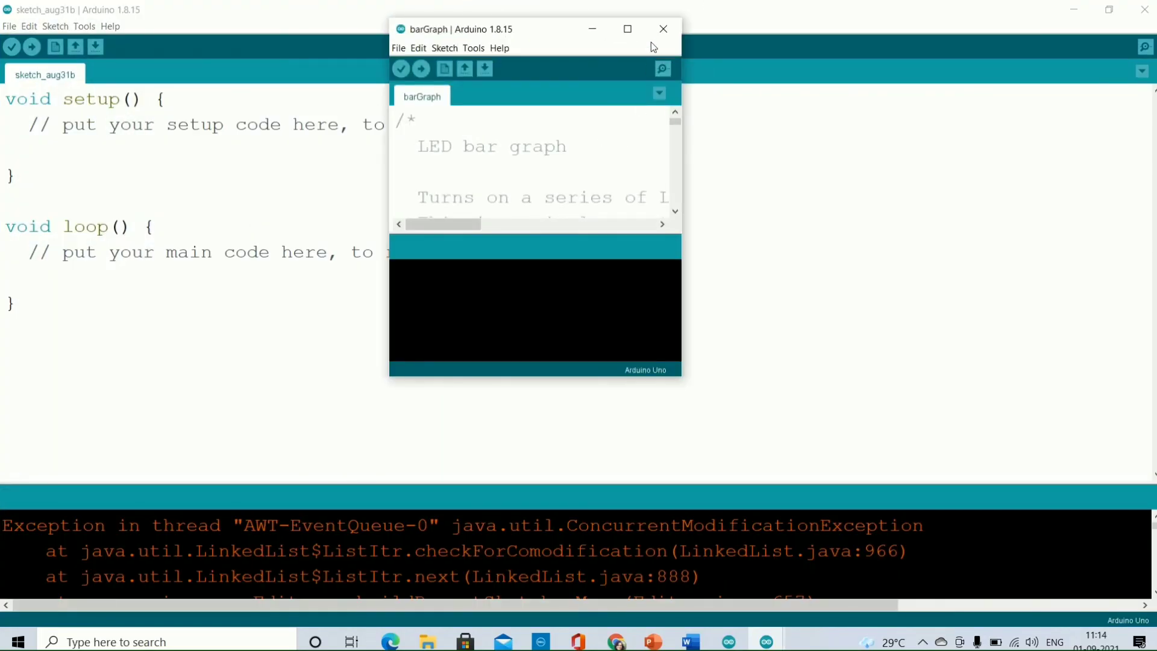
click(666, 30)
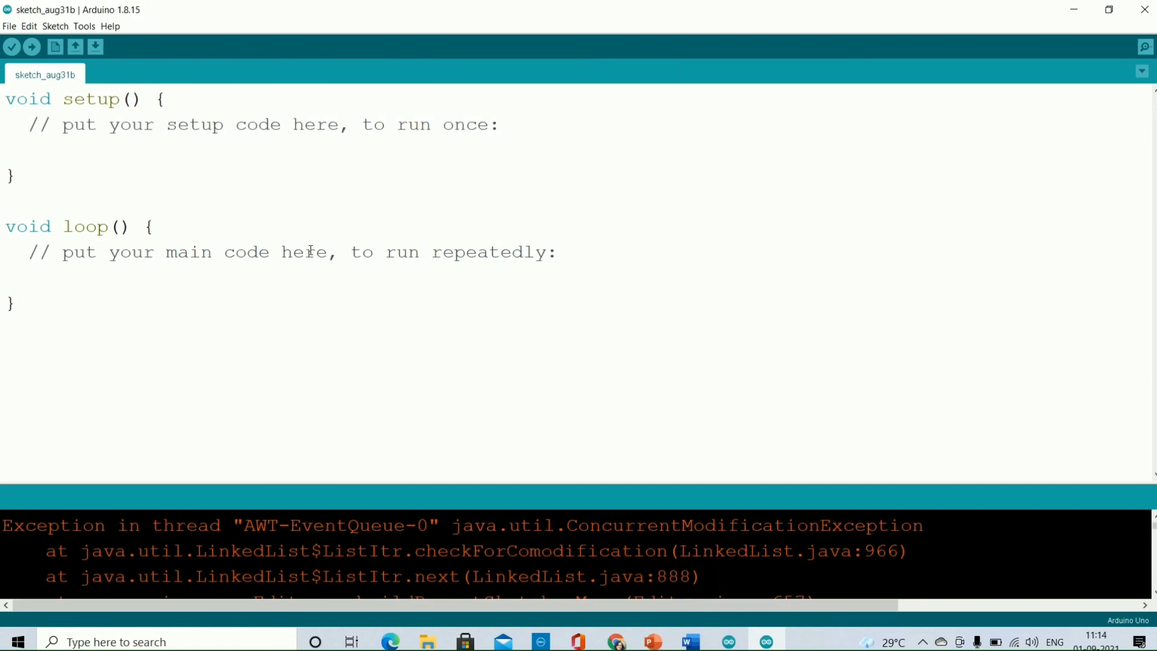
Open the built-in Blink example from the Basics category and maximize its sketch window.
click(8, 26)
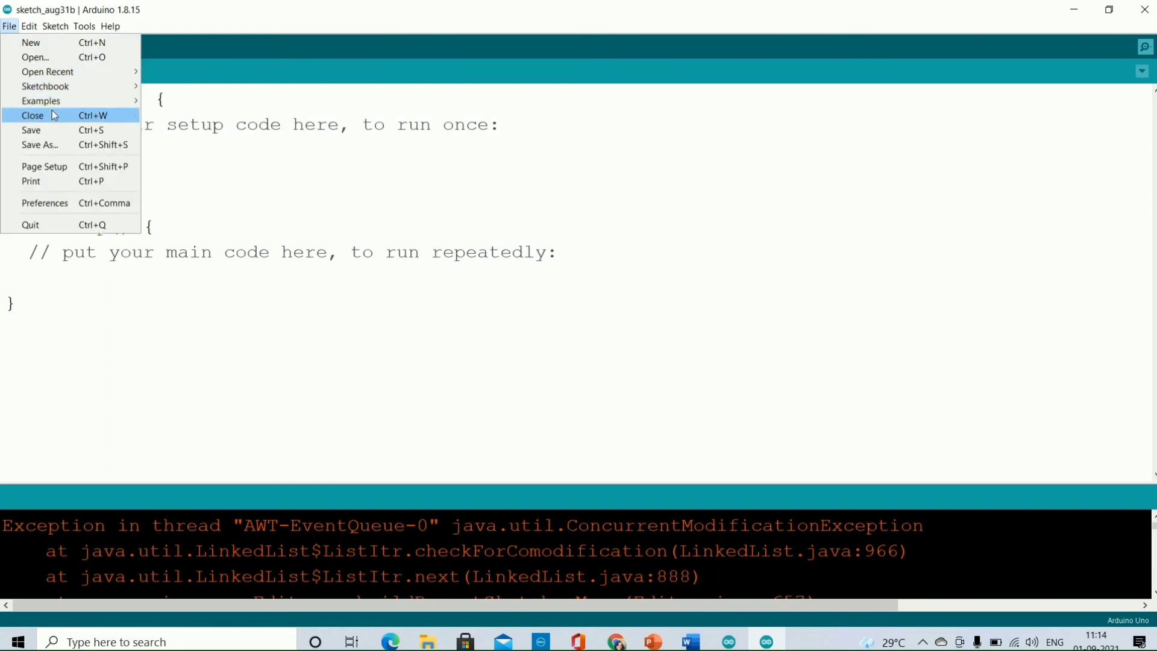
mouse_move(67, 103)
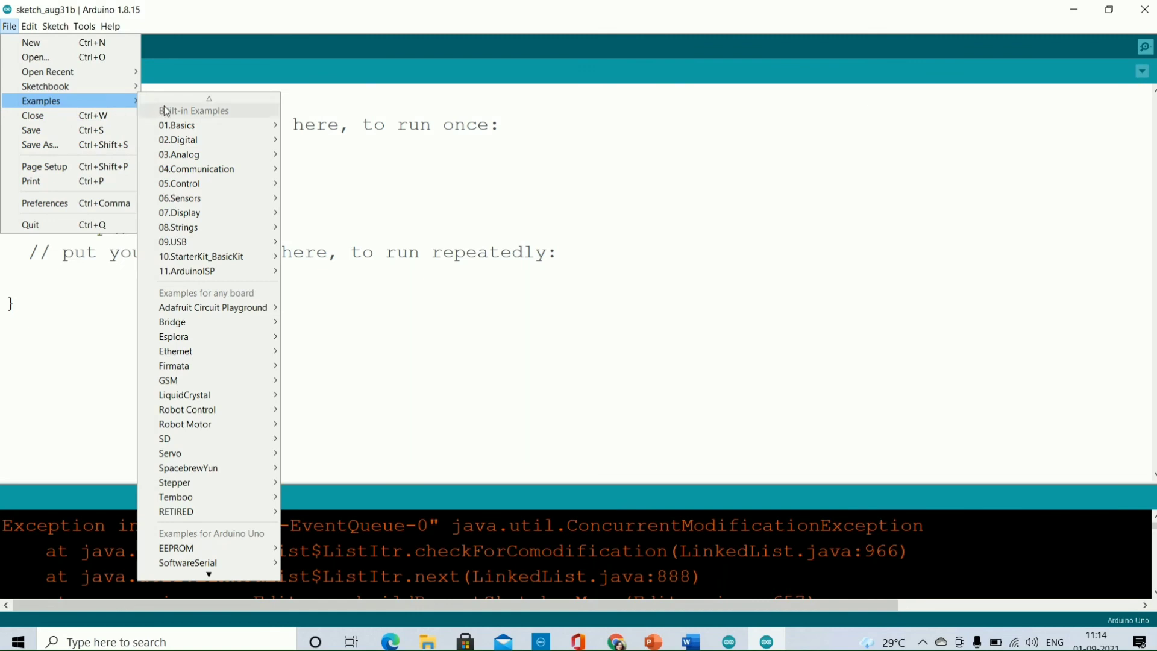
mouse_move(181, 142)
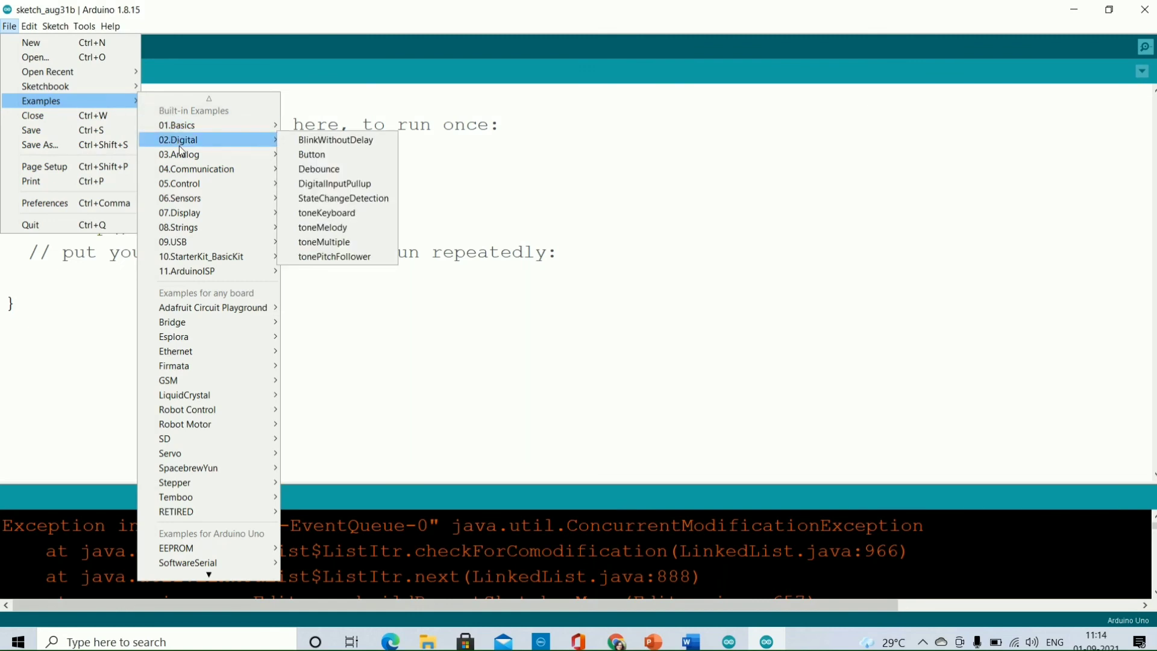
mouse_move(262, 125)
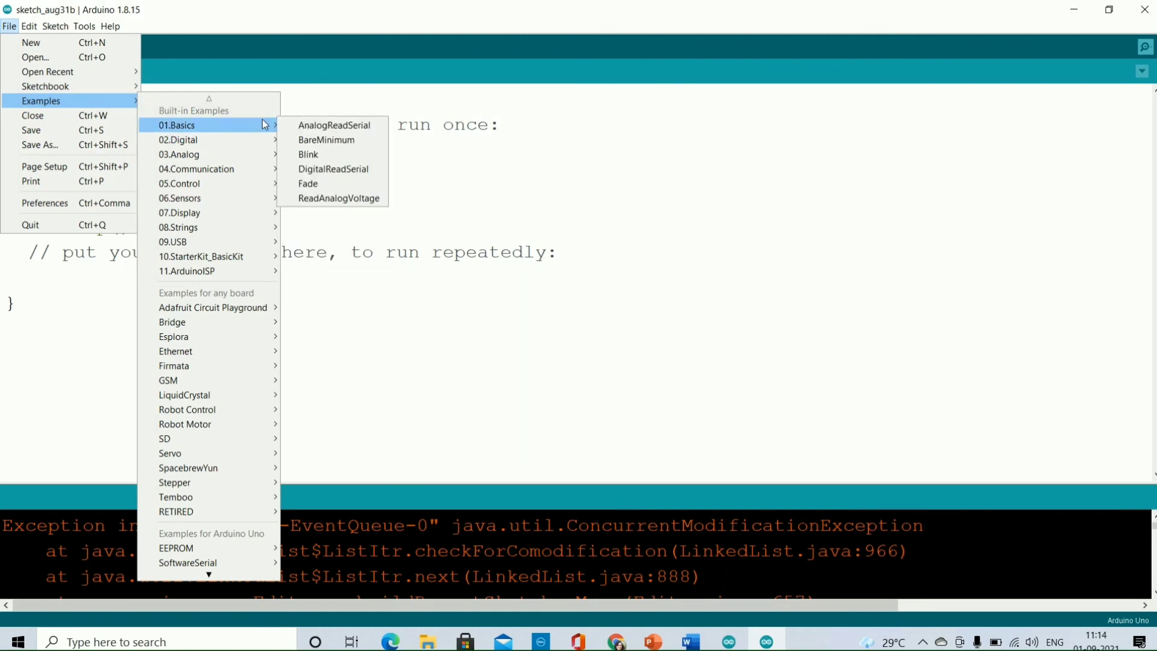
click(311, 154)
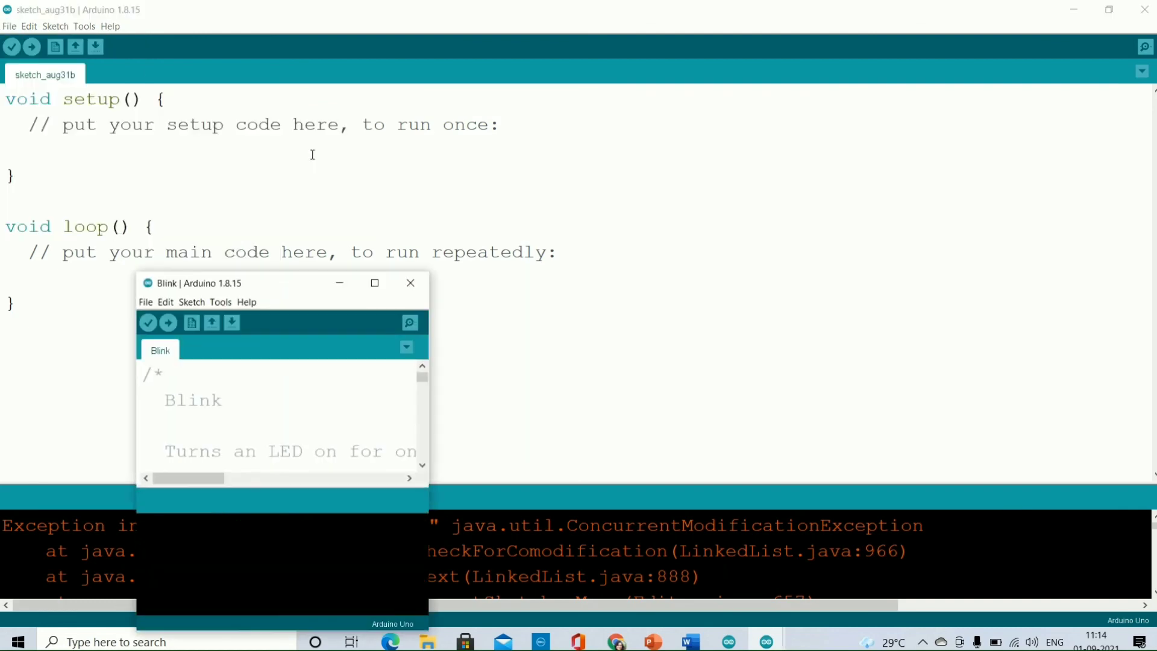
click(374, 282)
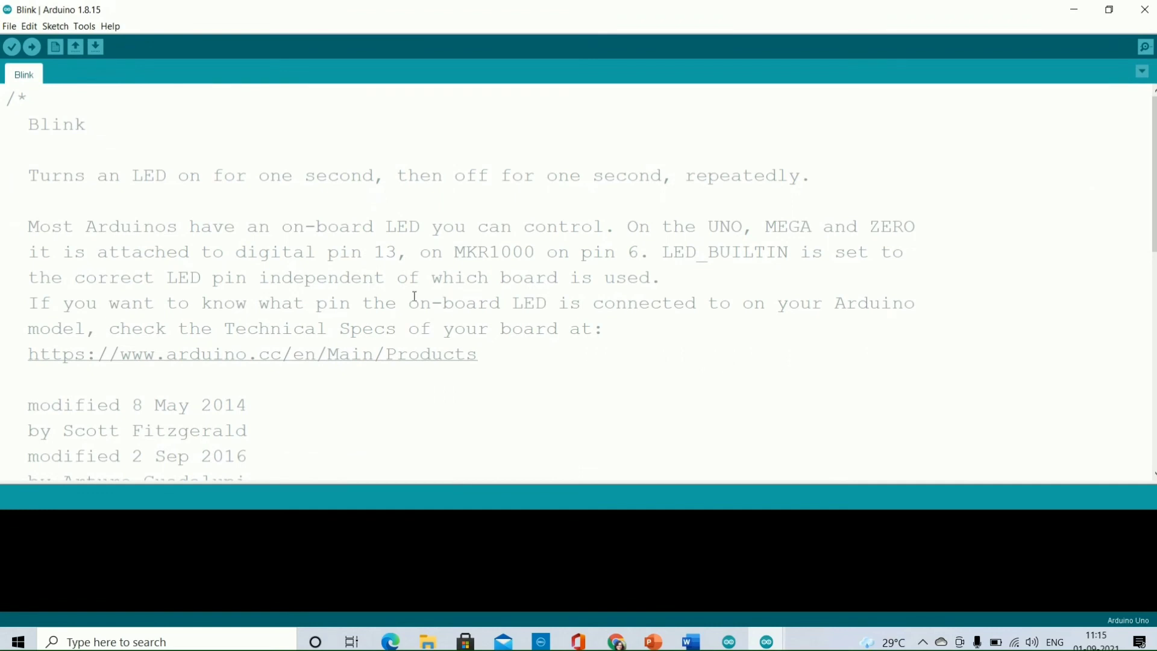
Read through the Blink sketch from its header comment down to the end of the loop function.
click(514, 349)
key(Down)
key(Down)
key(Down)
key(Down)
key(Down)
key(Down)
key(Down)
key(Down)
key(Down)
key(Down)
key(Down)
key(Down)
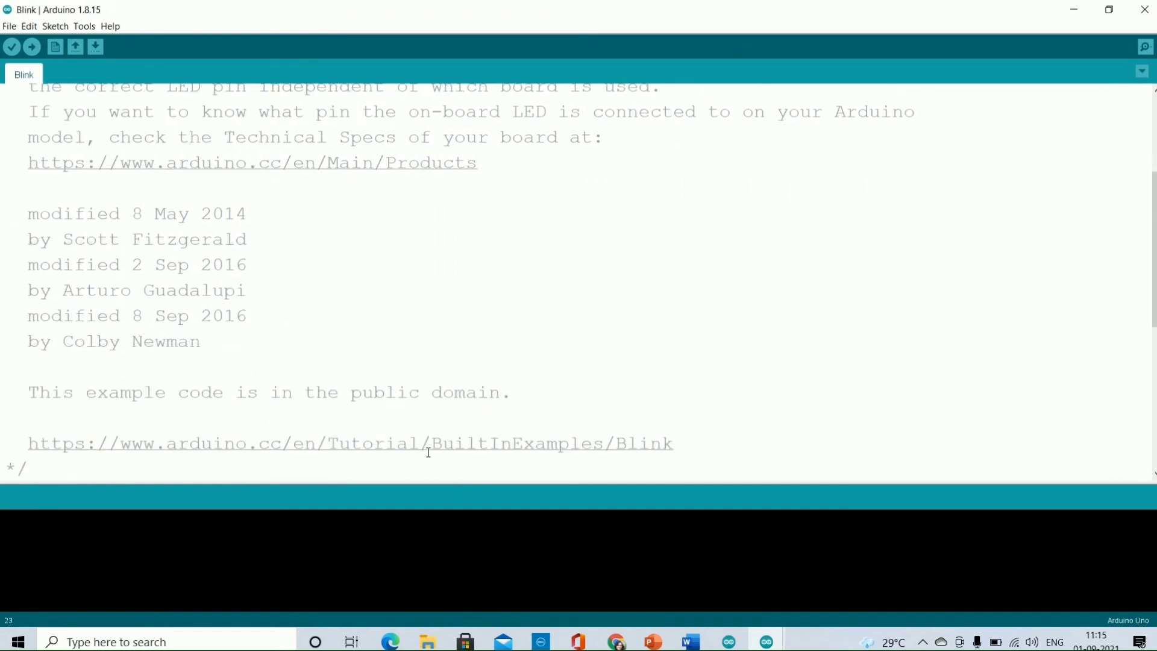
key(Down)
key(Down)
key(Down)
key(Down)
key(Down)
key(Down)
key(Down)
key(Down)
key(Down)
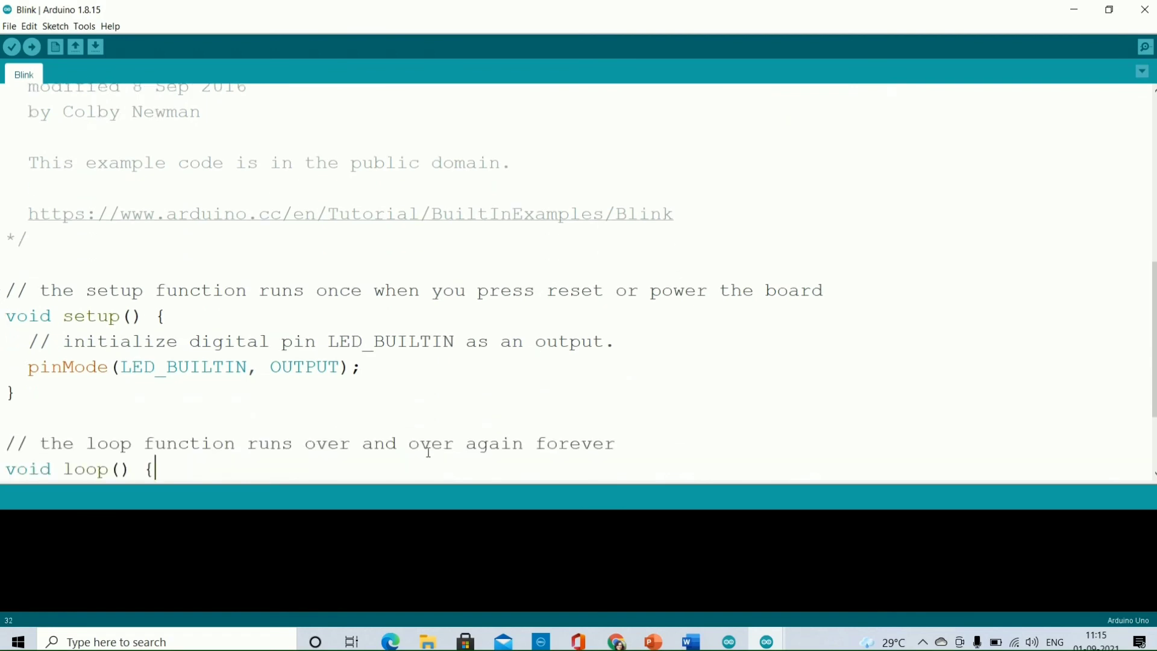
key(Down)
key(Down)
key(Down)
key(Down)
key(Down)
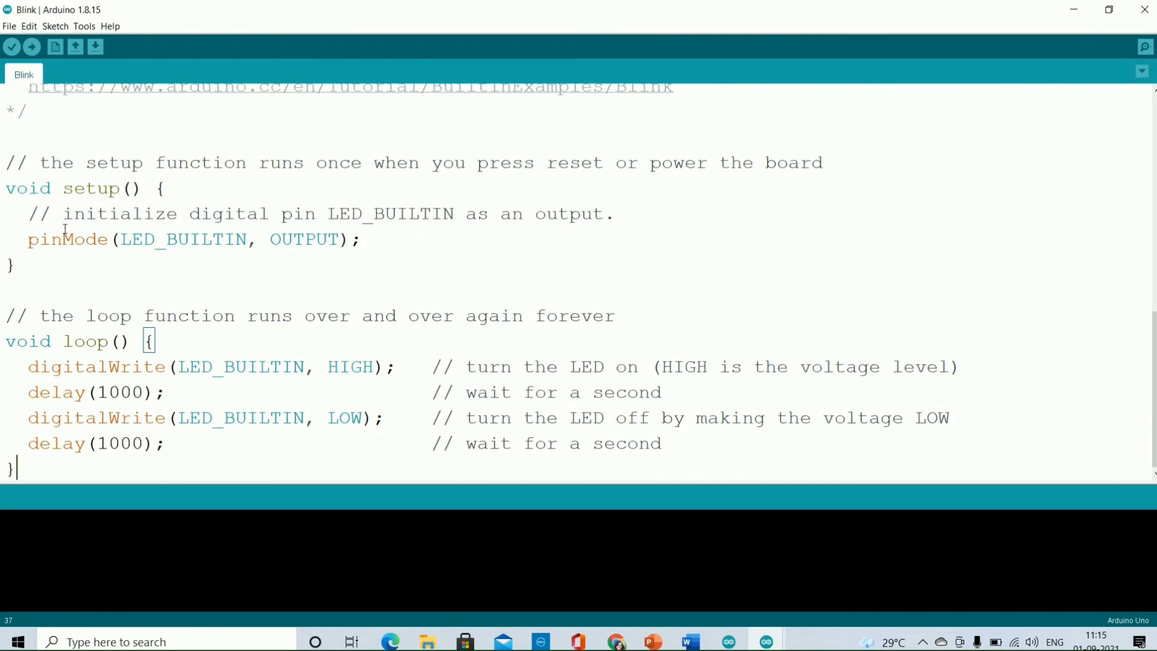
Highlight the Blink sketch from the pinMode line through the loop function's last delay, then clear the selection.
drag(66, 230, 364, 444)
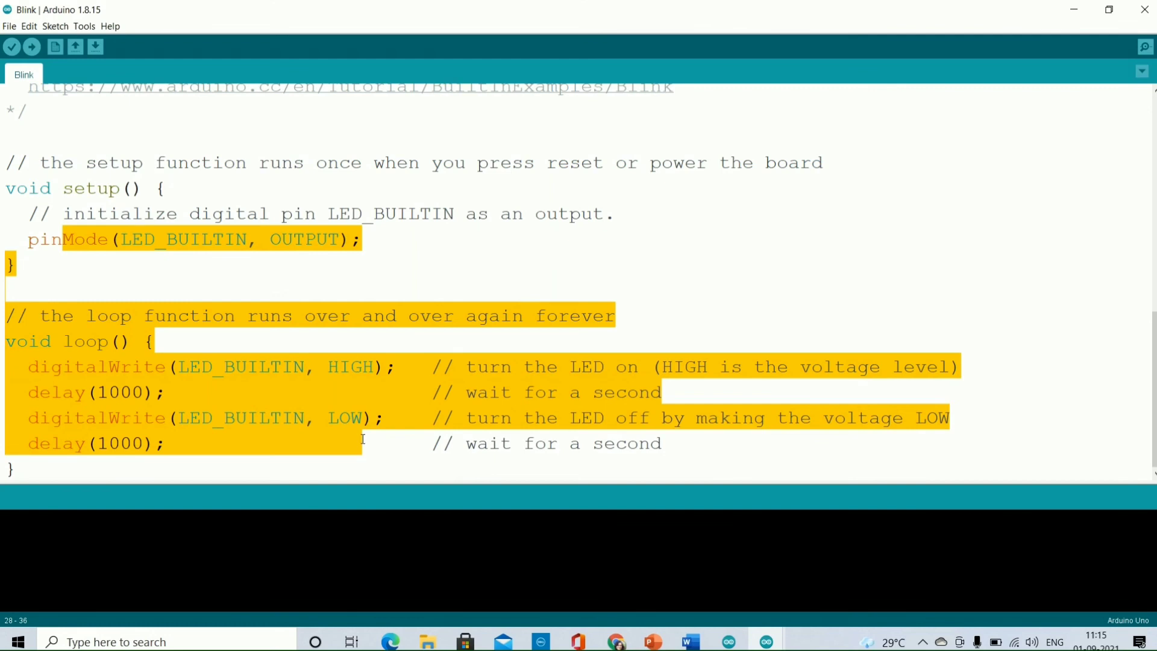
click(828, 200)
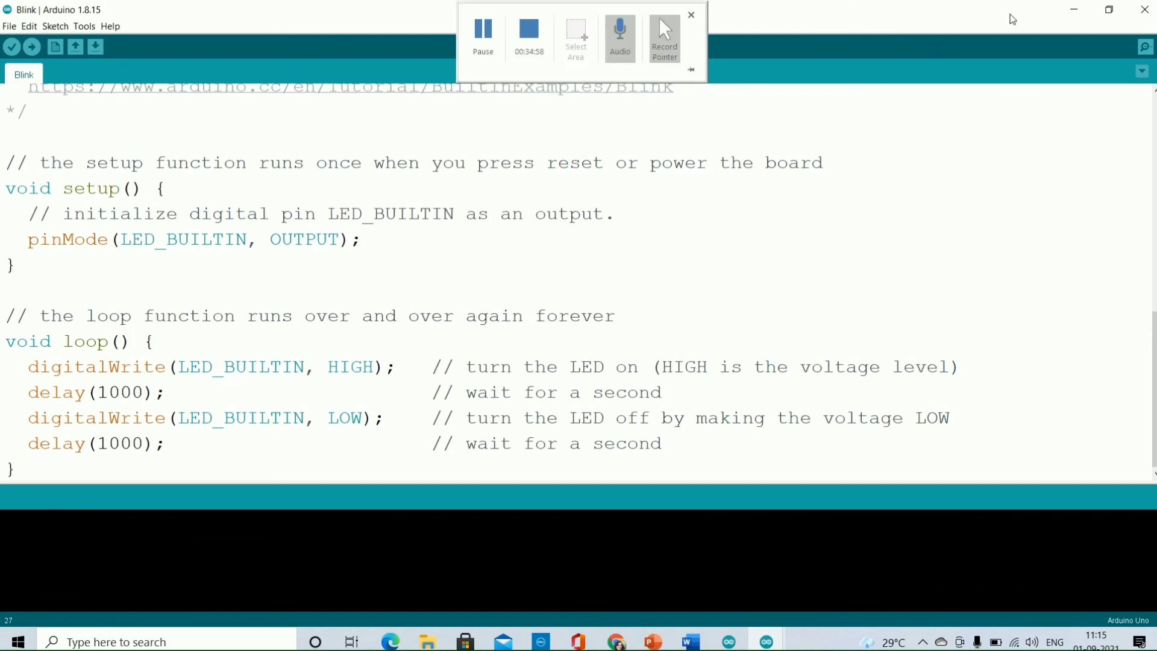
Minimize both Arduino IDE windows to return to the Tinkercad circuit in Chrome, and highlight the loop code for pins 11 and 9.
click(1067, 15)
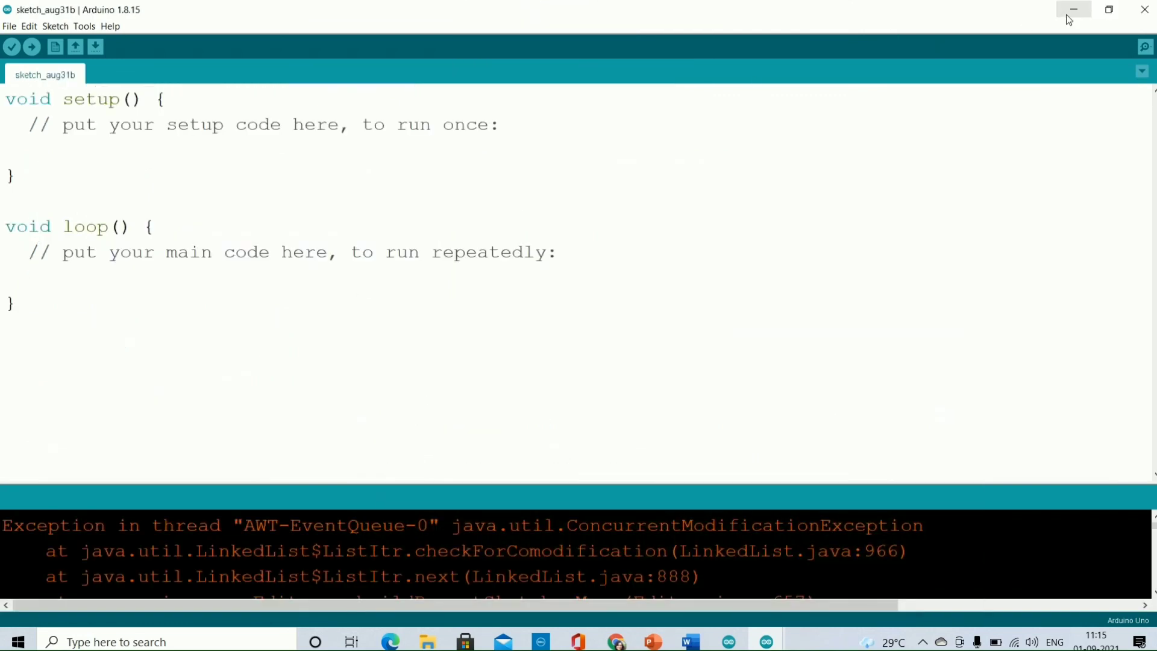
click(1073, 11)
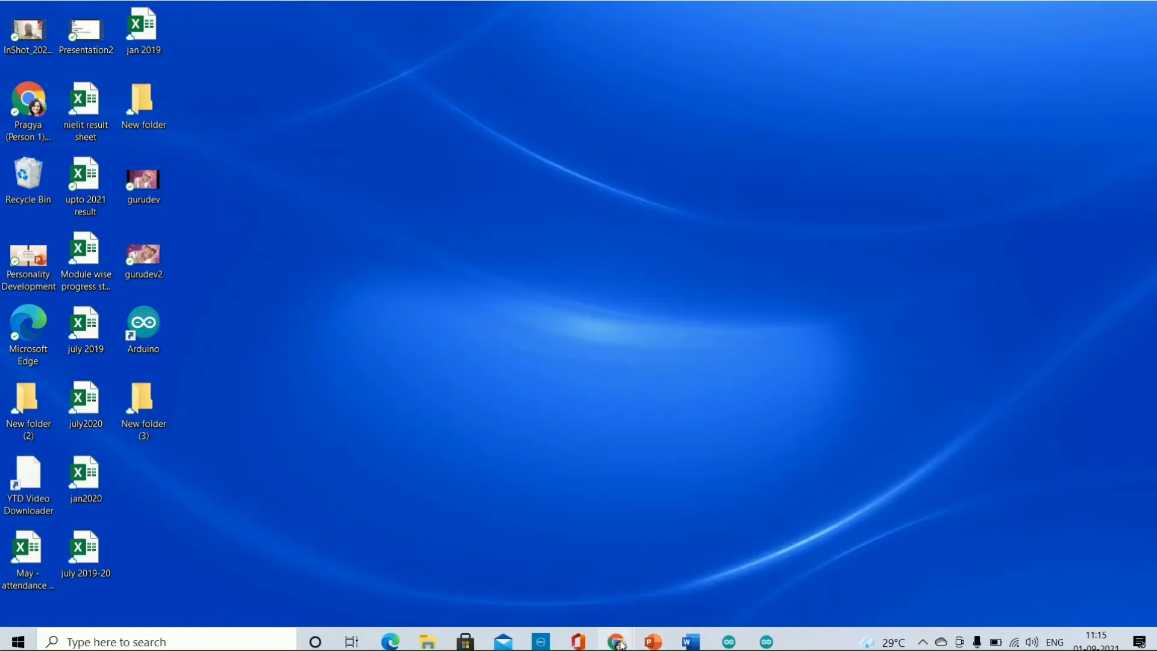
mouse_move(619, 644)
click(692, 602)
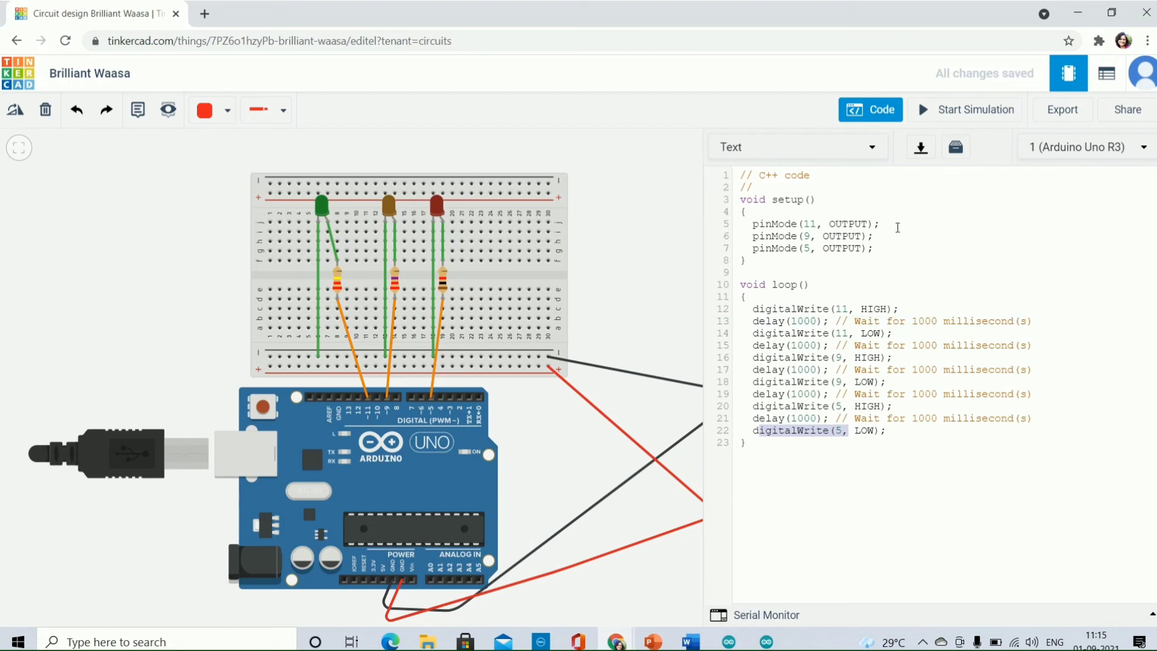
drag(767, 309, 811, 398)
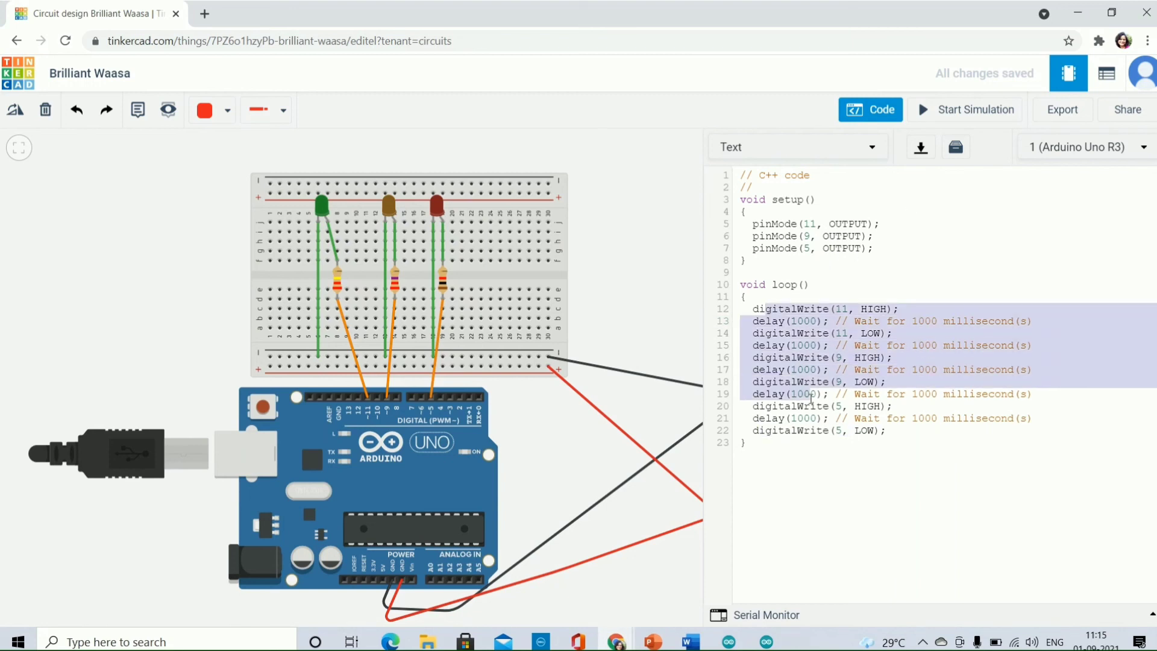